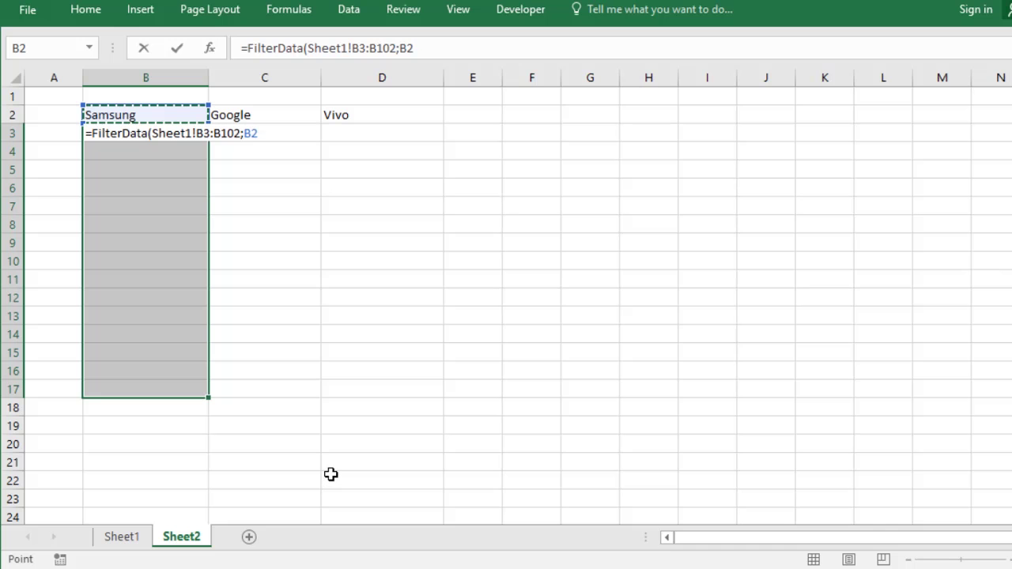
Step: Array-enter =FilterData(Sheet1!B3:B102;B2) across B3:B17 on Sheet2
key("ctrl+shift+Return")
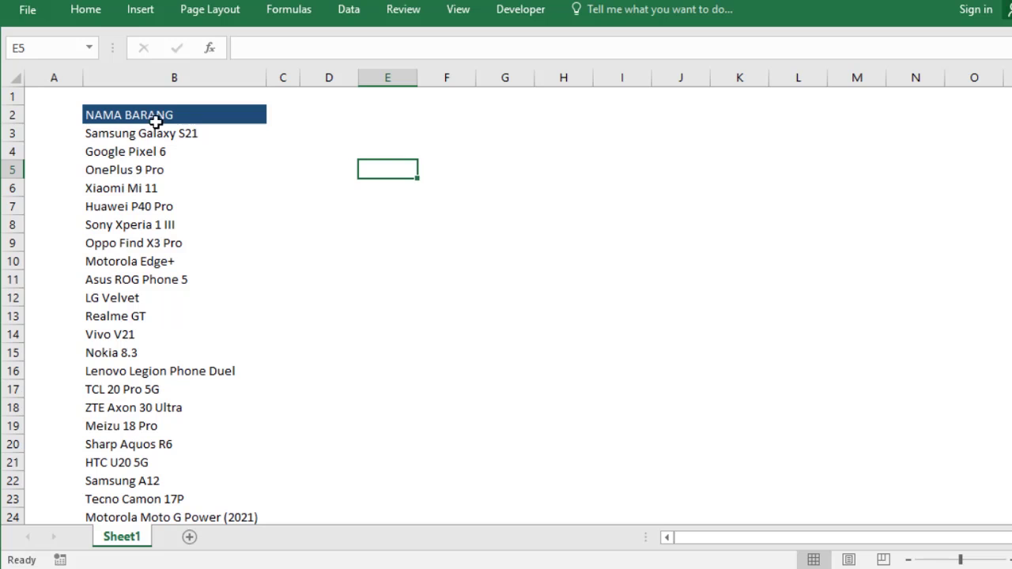
left_click(157, 119)
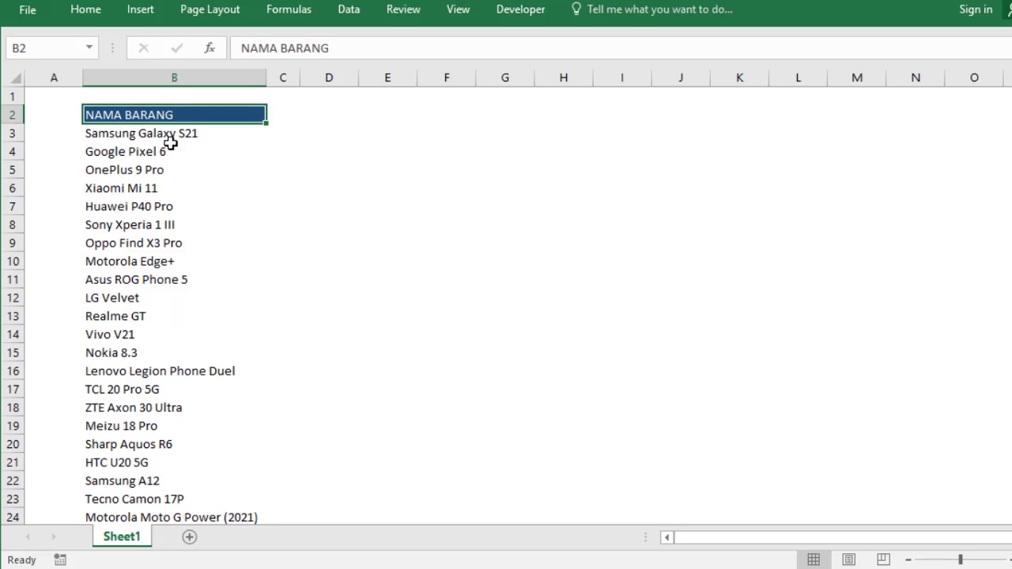
scroll(172, 186, "down", 4)
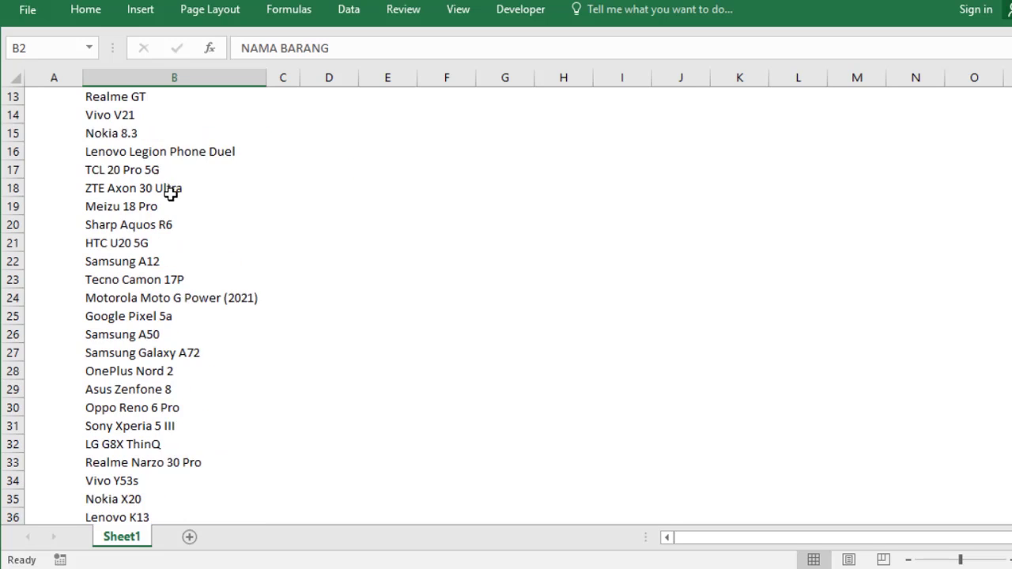
scroll(171, 194, "down", 1)
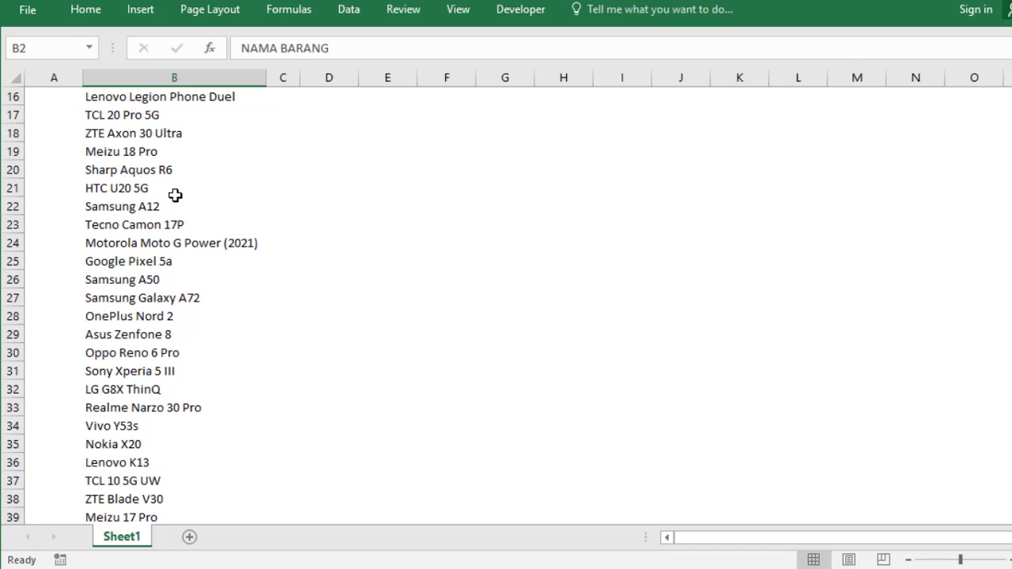
scroll(161, 188, "up", 4)
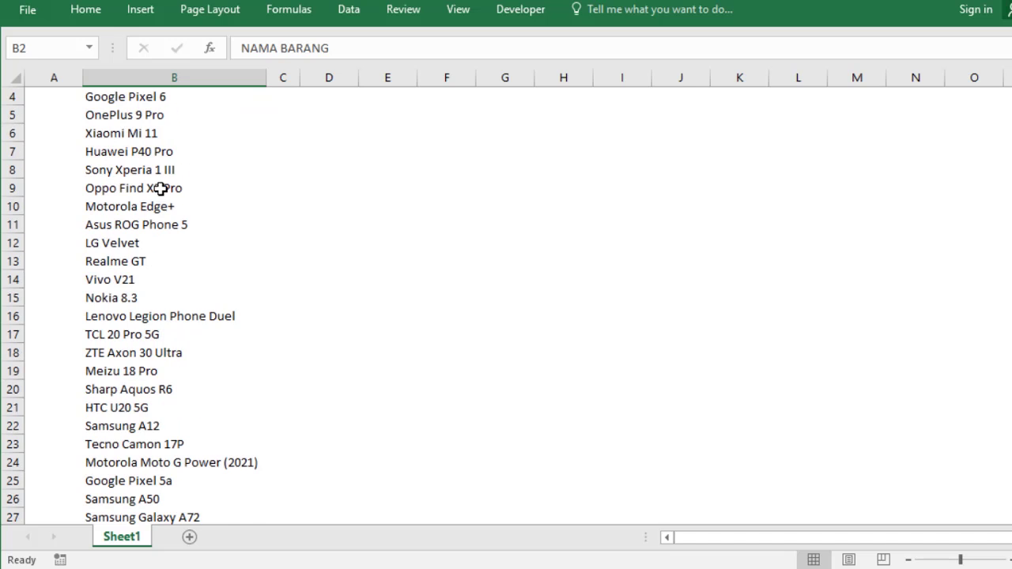
scroll(164, 189, "up", 1)
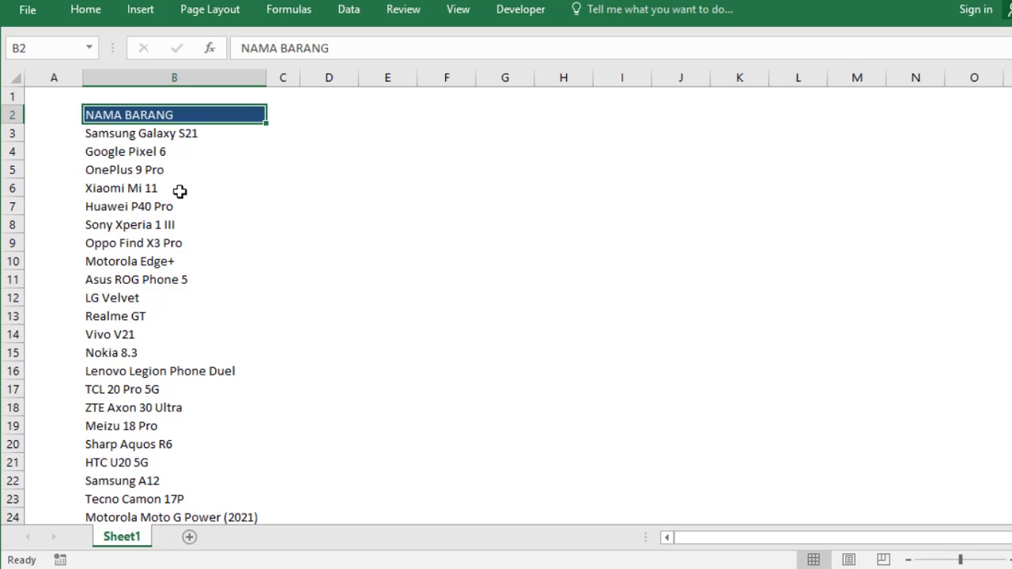
left_click(124, 188)
scroll(135, 253, "down", 1)
scroll(137, 255, "down", 3)
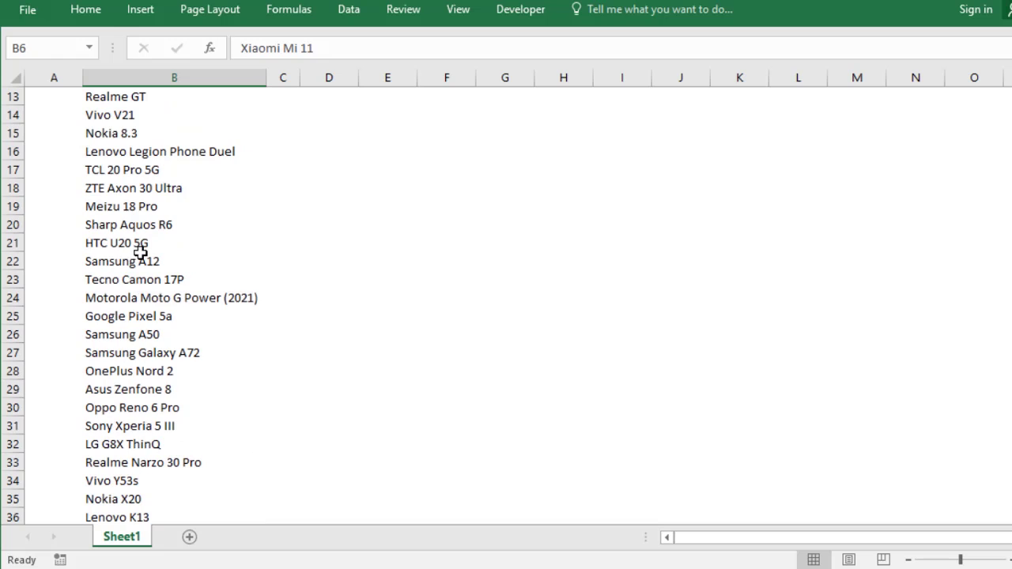
scroll(140, 252, "down", 1)
scroll(141, 251, "down", 5)
scroll(143, 251, "down", 10)
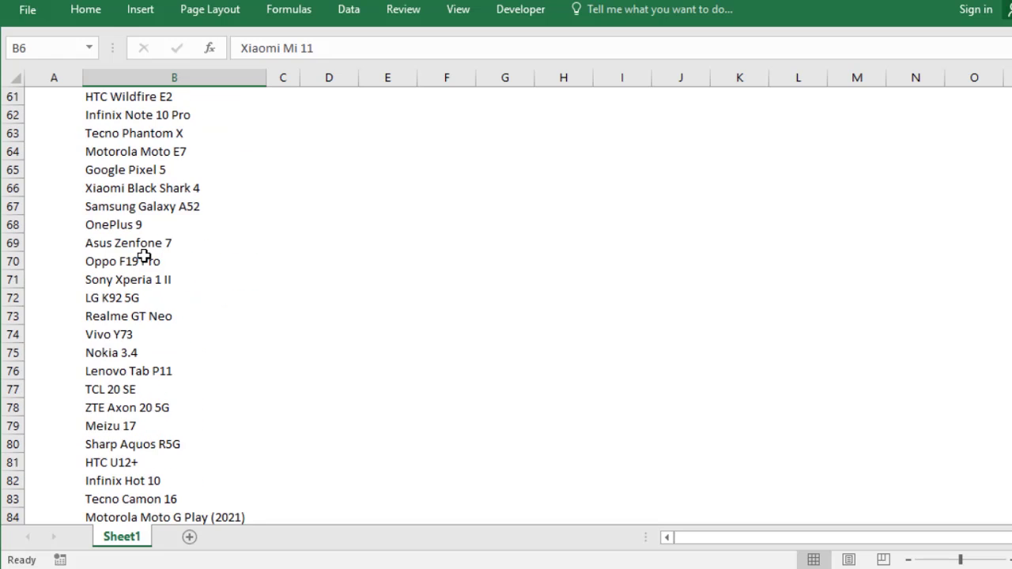
scroll(143, 255, "down", 10)
scroll(142, 257, "down", 5)
scroll(144, 258, "up", 4)
left_click(144, 243)
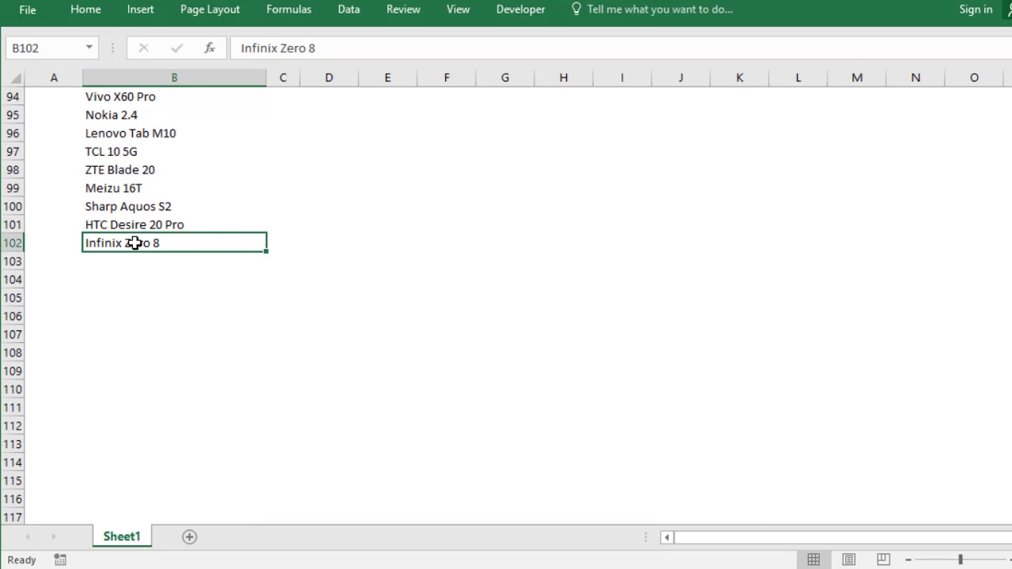
scroll(237, 235, "up", 1)
scroll(236, 236, "up", 8)
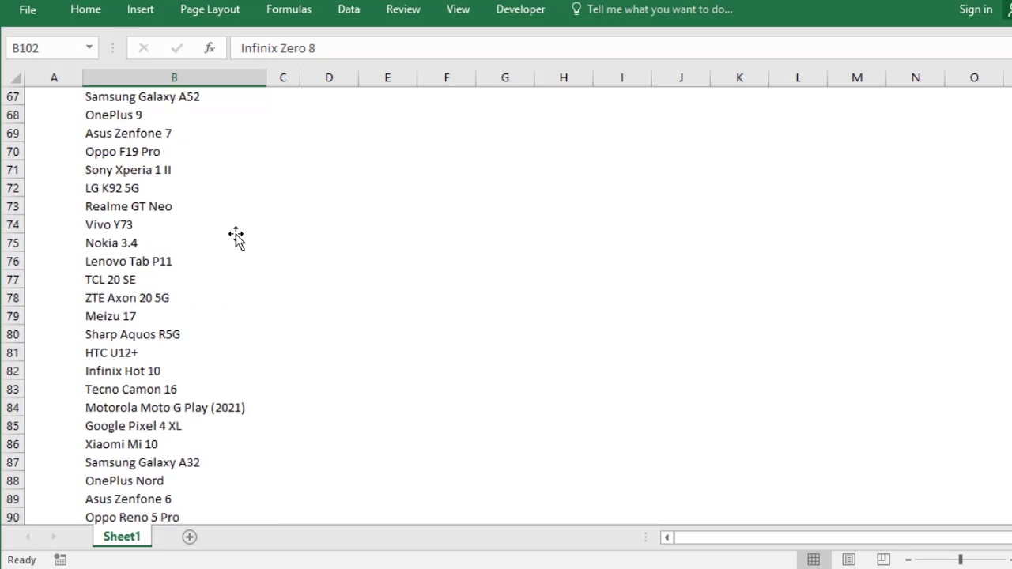
scroll(236, 235, "up", 7)
scroll(237, 236, "up", 9)
scroll(236, 234, "up", 6)
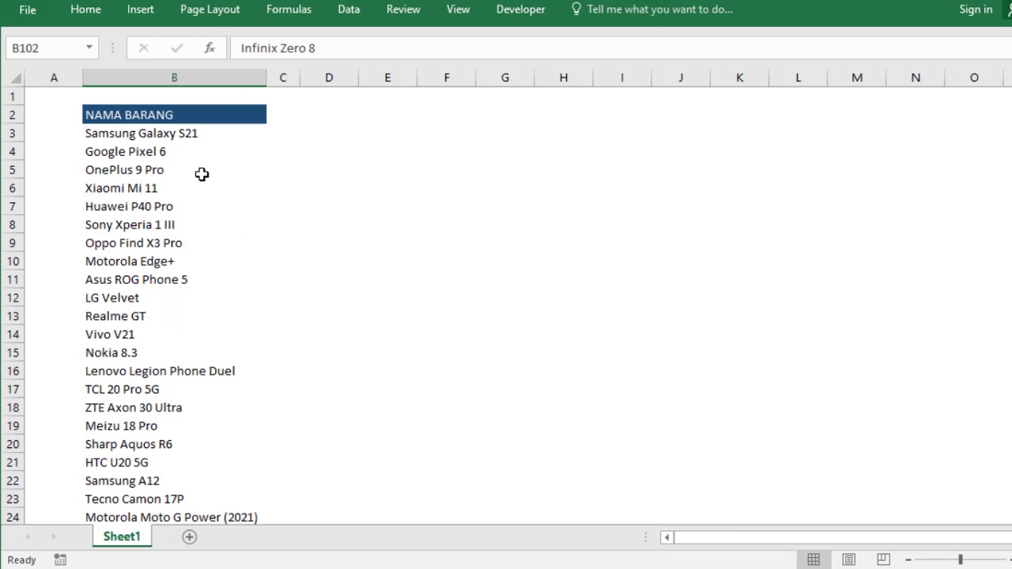
left_click(201, 115)
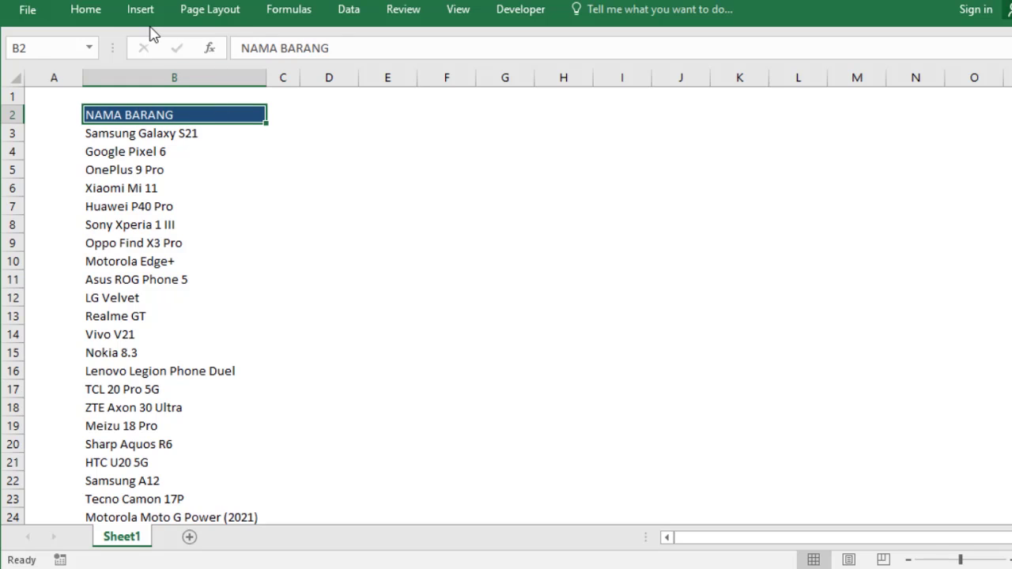
Step: Turn on the Data filter for the NAMA BARANG list on Sheet1
left_click(348, 11)
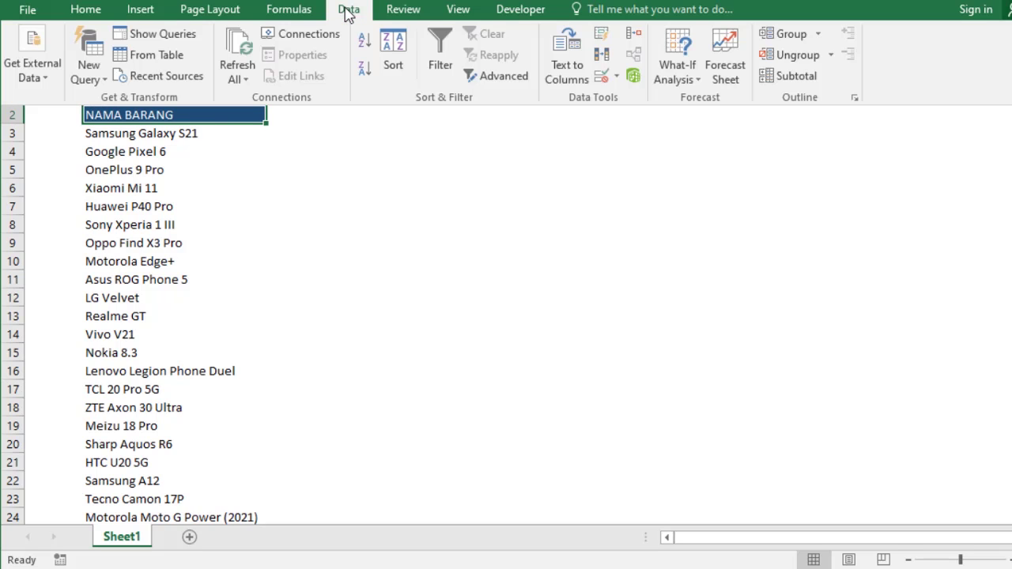
left_click(440, 63)
left_click(347, 168)
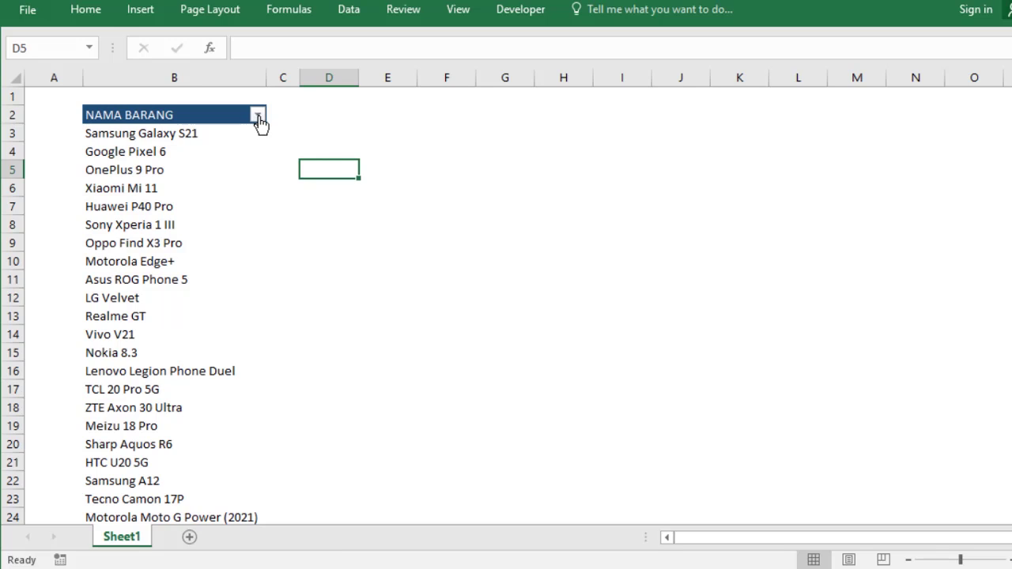
Step: Filter NAMA BARANG by searching 'sa' so only the Samsung phones show
left_click(258, 117)
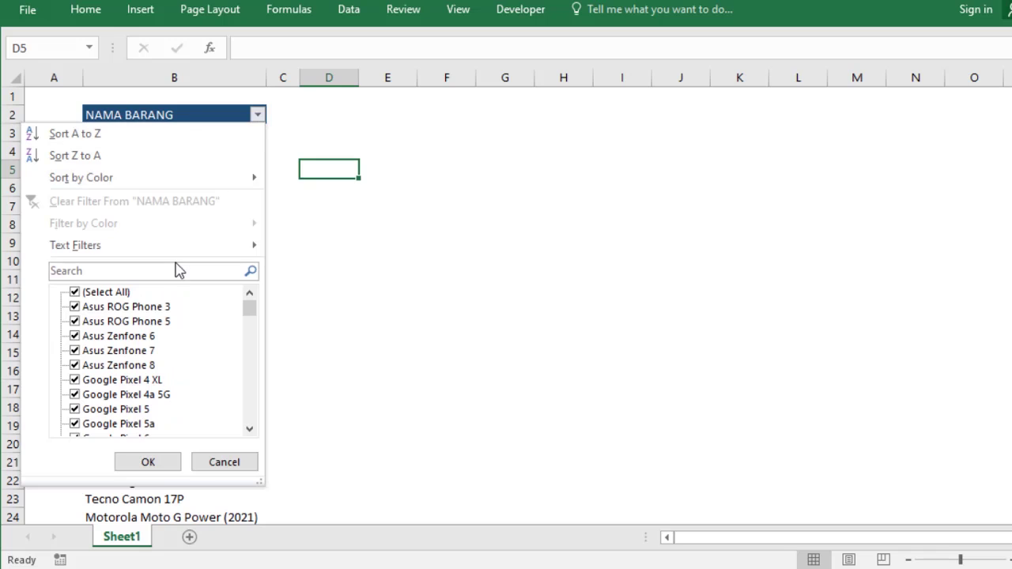
left_click(177, 271)
type("sam")
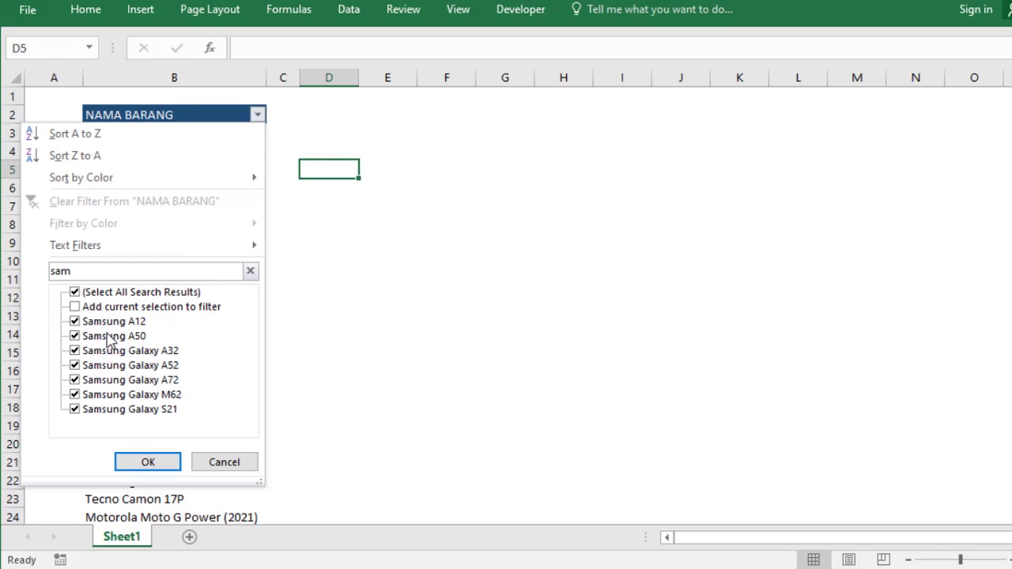
left_click(156, 464)
left_click(176, 151)
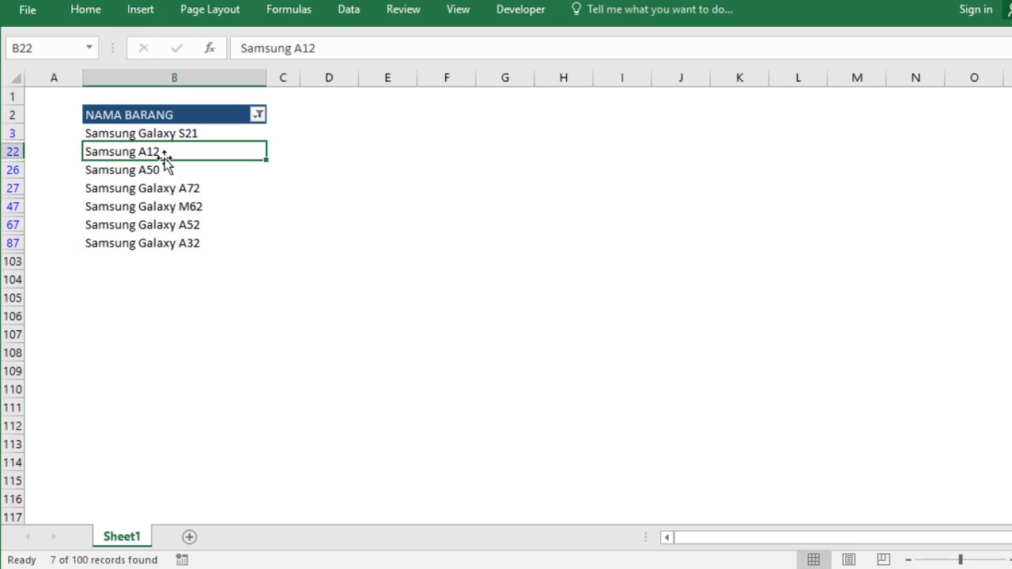
Step: Copy the filtered Samsung list with its header and paste it into Sheet2 at B2
left_click_drag(177, 116, 180, 243)
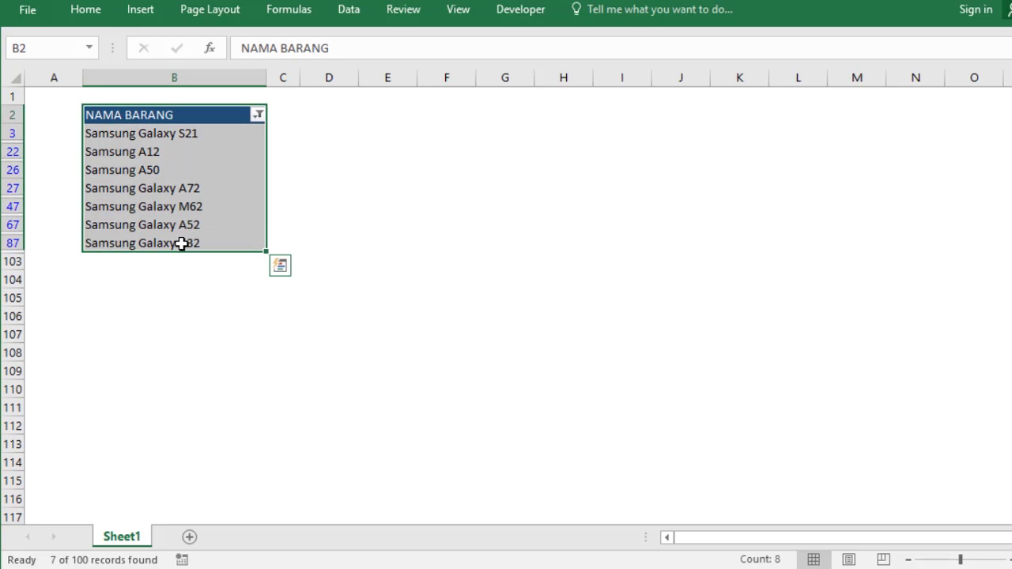
key("ctrl+c")
left_click(189, 537)
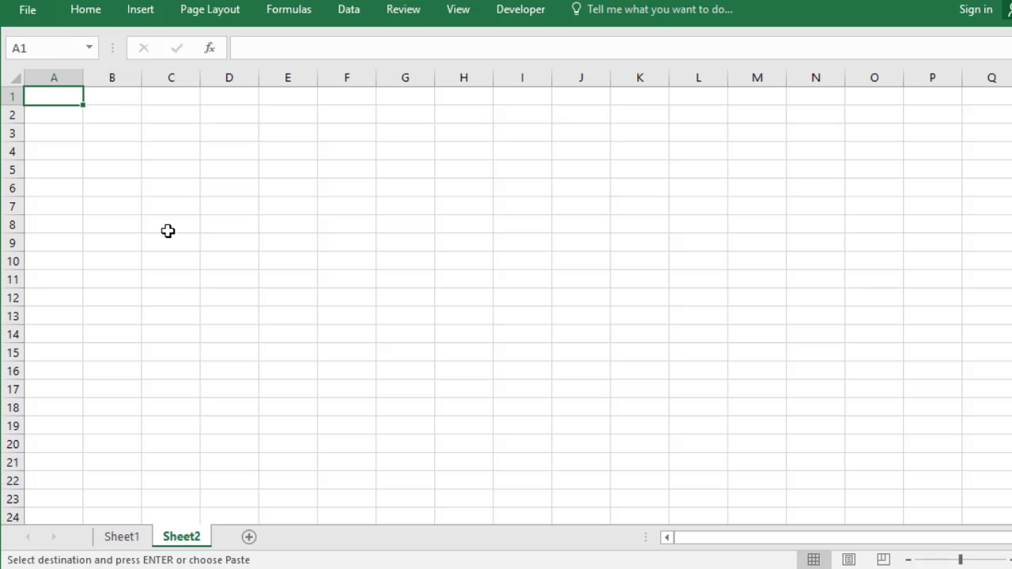
right_click(104, 111)
left_click(171, 195)
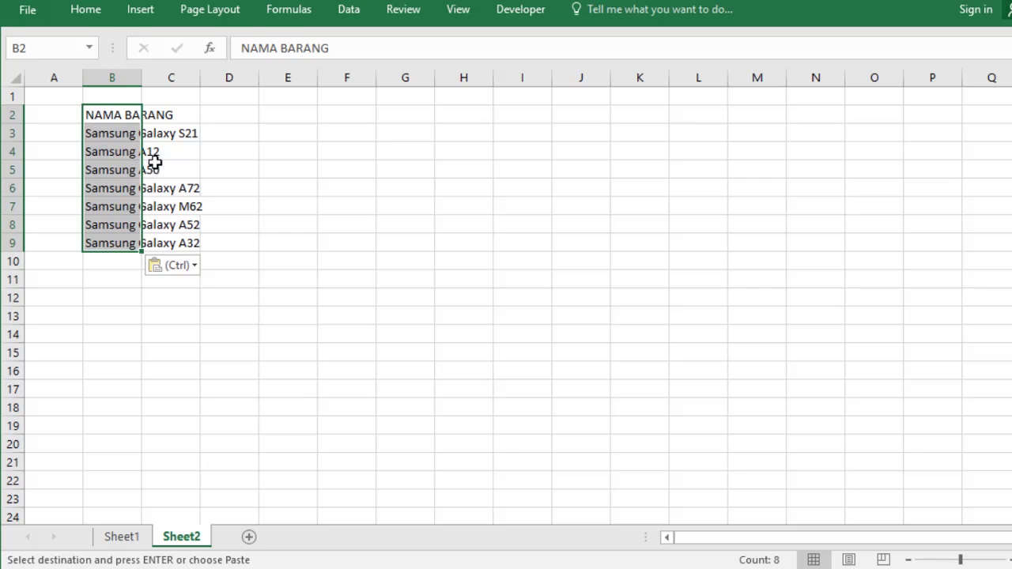
left_click(115, 131)
Step: Refilter NAMA BARANG on Sheet1 by searching 'go' to show the Google phones
left_click(121, 538)
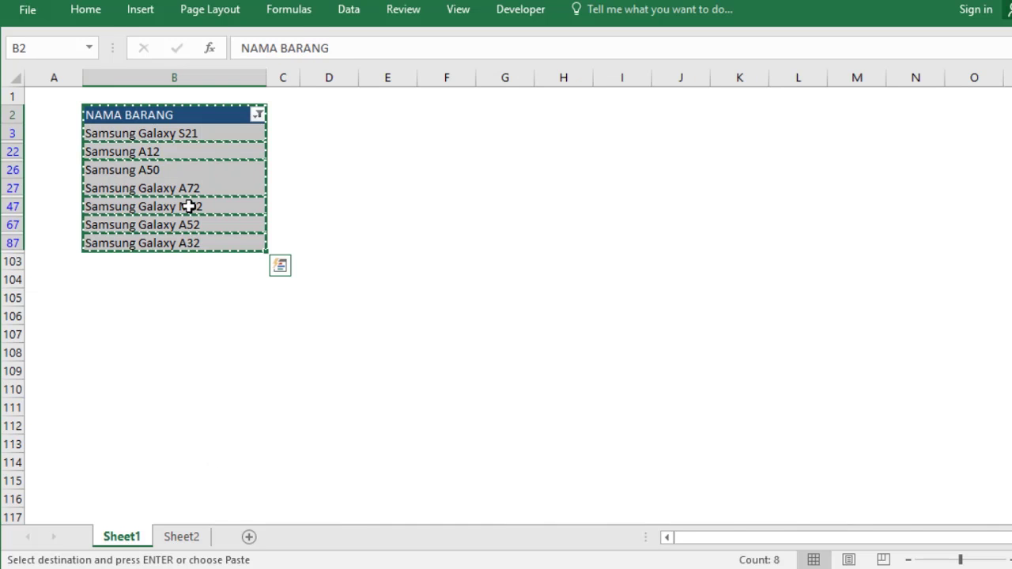
left_click(276, 127)
key("Escape")
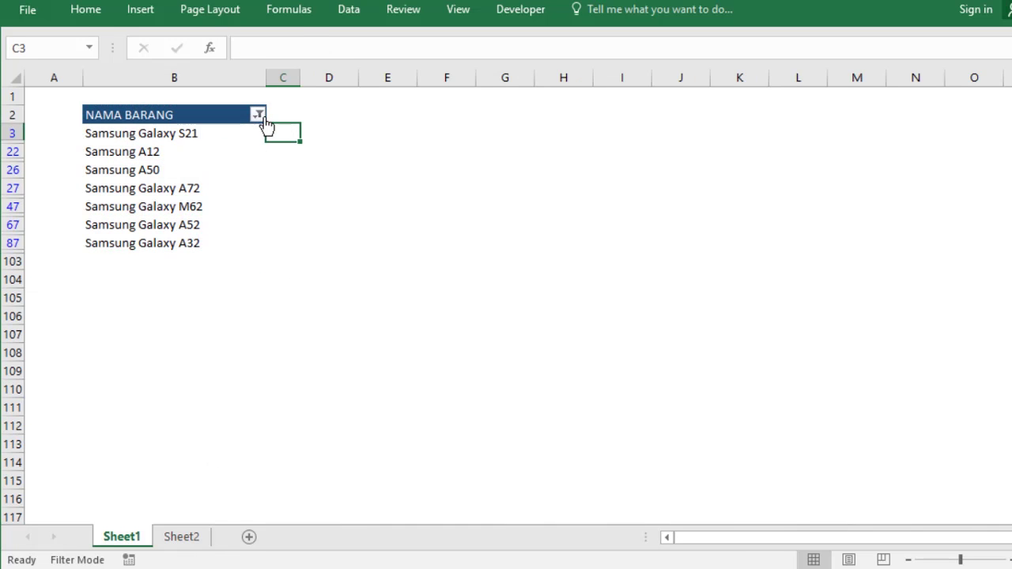
left_click(258, 116)
left_click(173, 270)
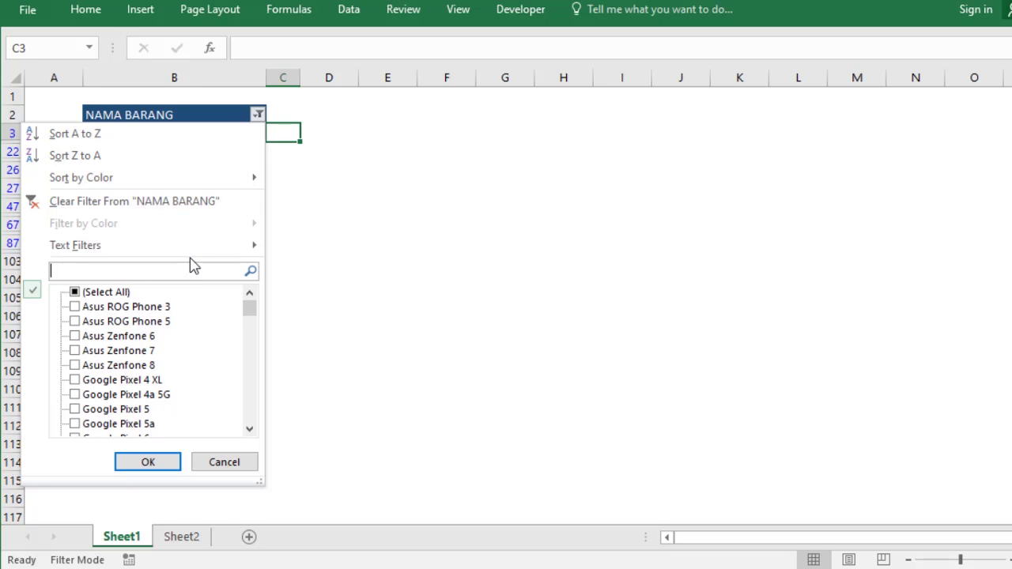
type("goo")
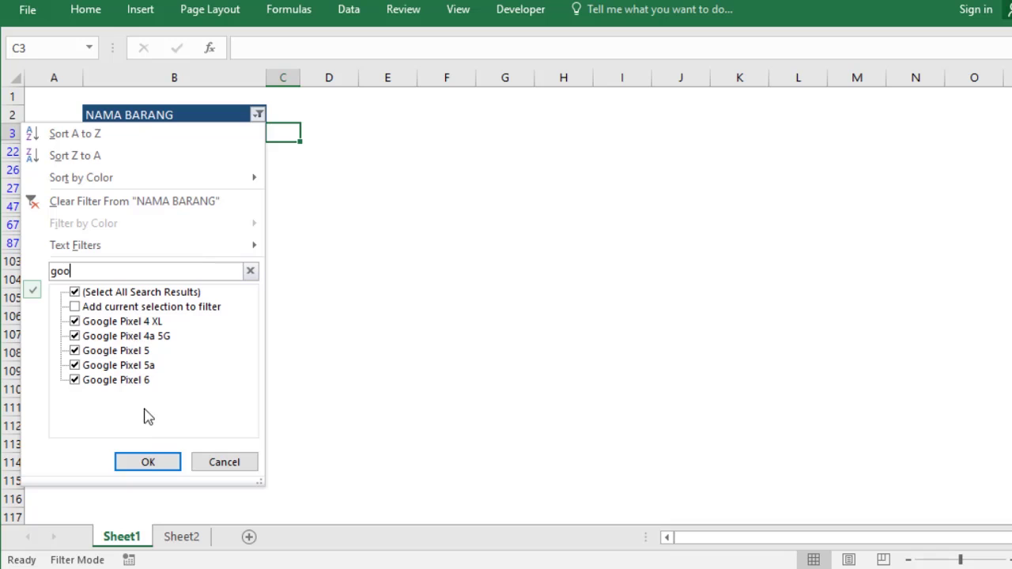
left_click(148, 461)
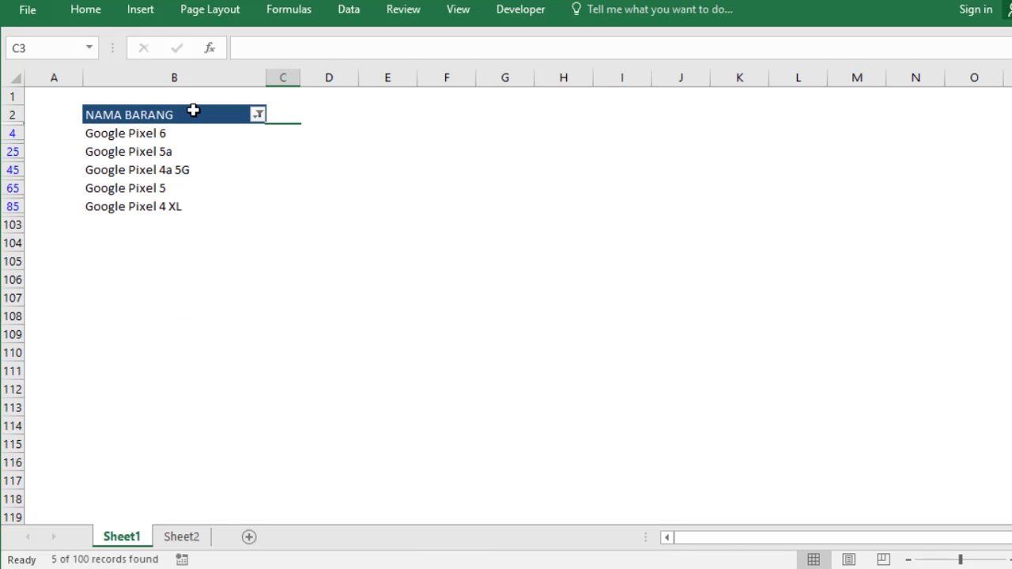
Step: Copy the filtered Google Pixel rows with their header
left_click_drag(192, 111, 197, 208)
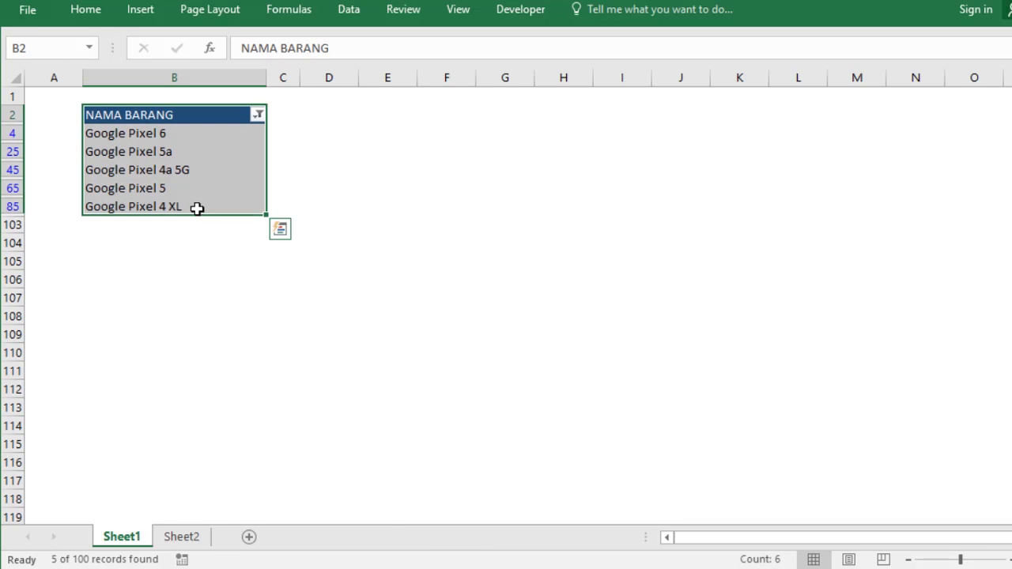
key("ctrl+c")
right_click(198, 169)
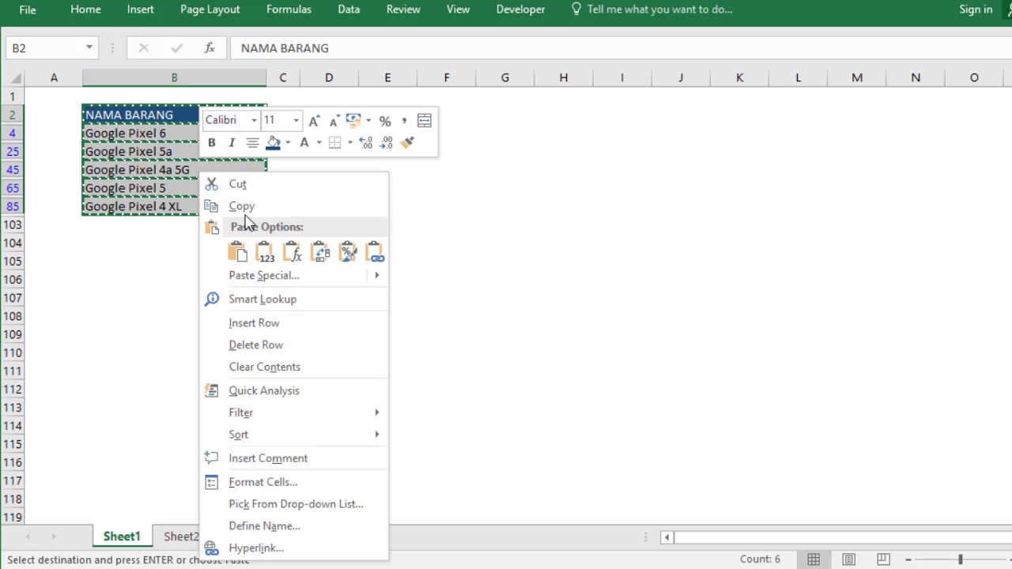
left_click(253, 207)
left_click(189, 537)
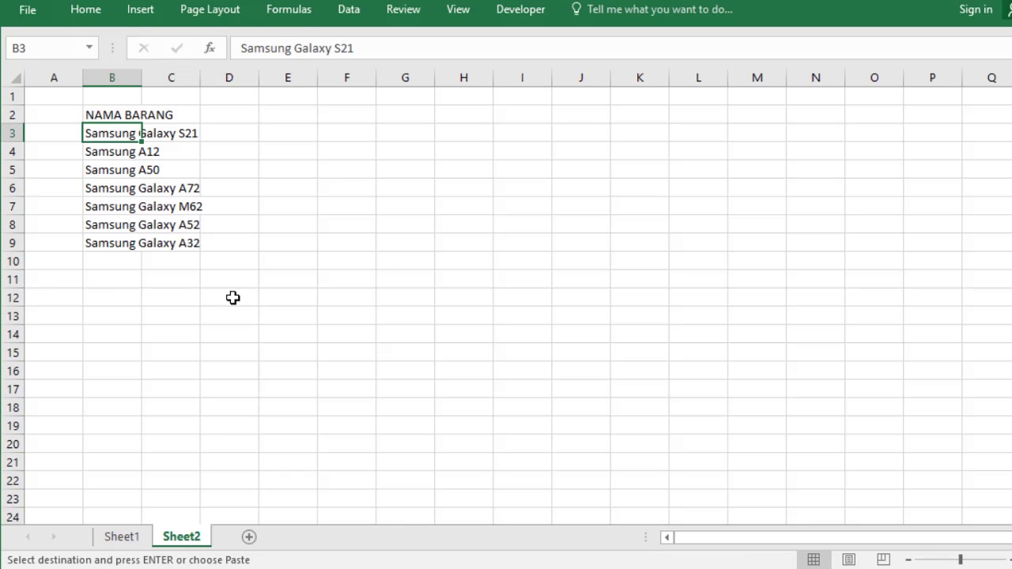
Step: Auto-fit column B, paste the Google names as values into C2, and auto-fit column C
double_click(142, 77)
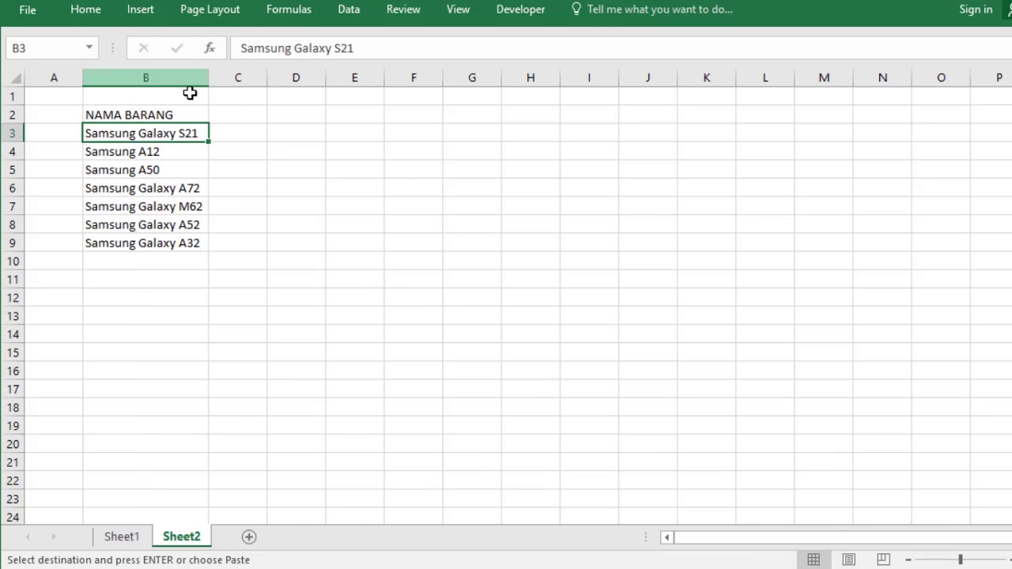
left_click(240, 114)
right_click(240, 115)
left_click(307, 200)
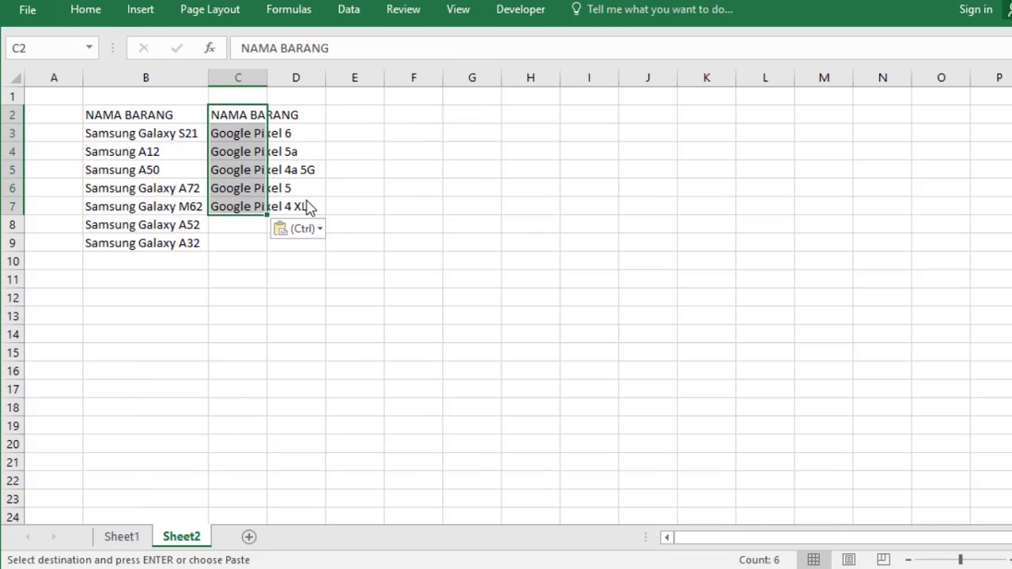
left_click(456, 170)
left_click_drag(265, 73, 265, 74)
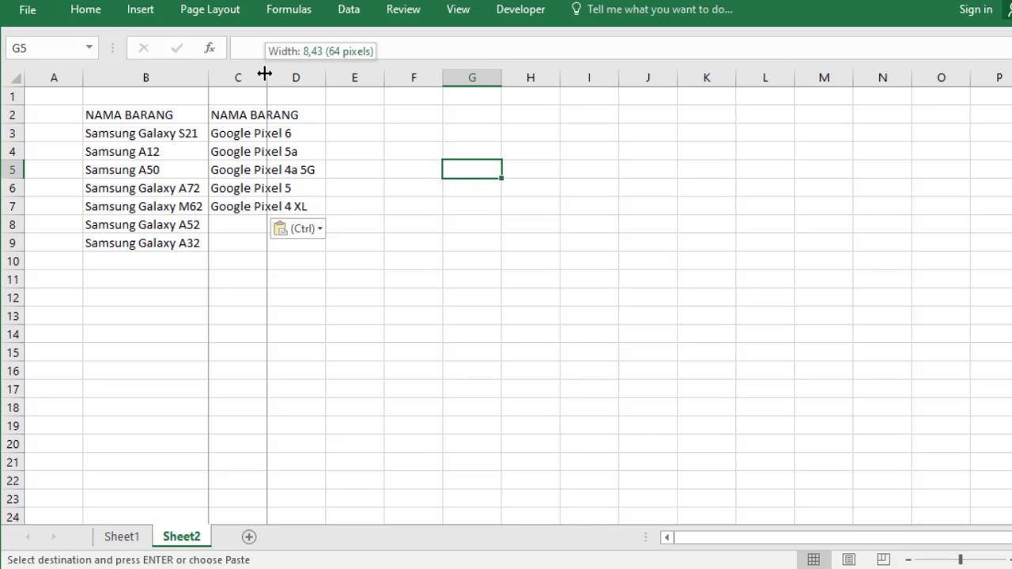
double_click(265, 73)
left_click(447, 181)
left_click(122, 537)
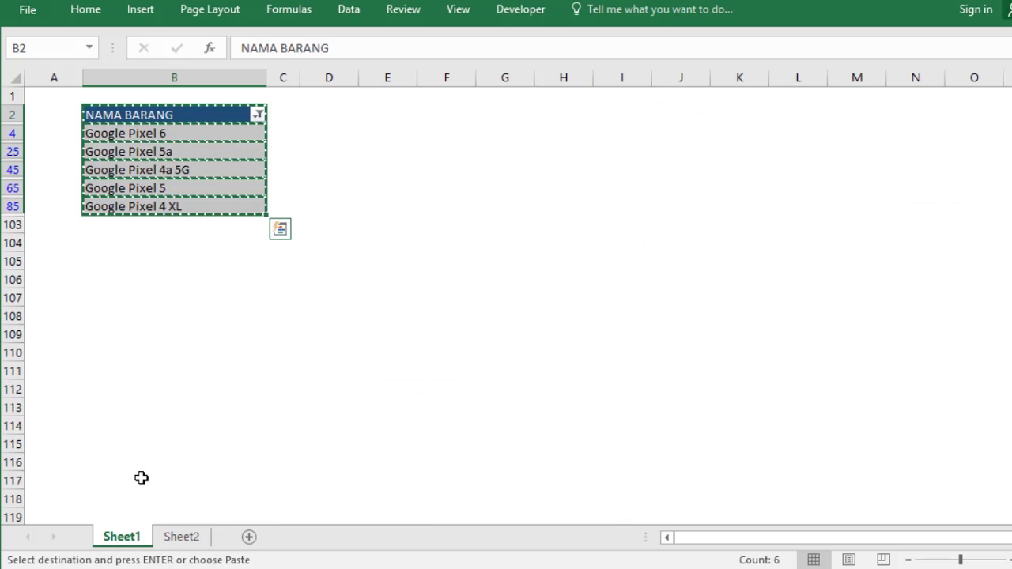
left_click(162, 425)
Step: Reset the NAMA BARANG filter to Select All so every product shows
left_click(258, 115)
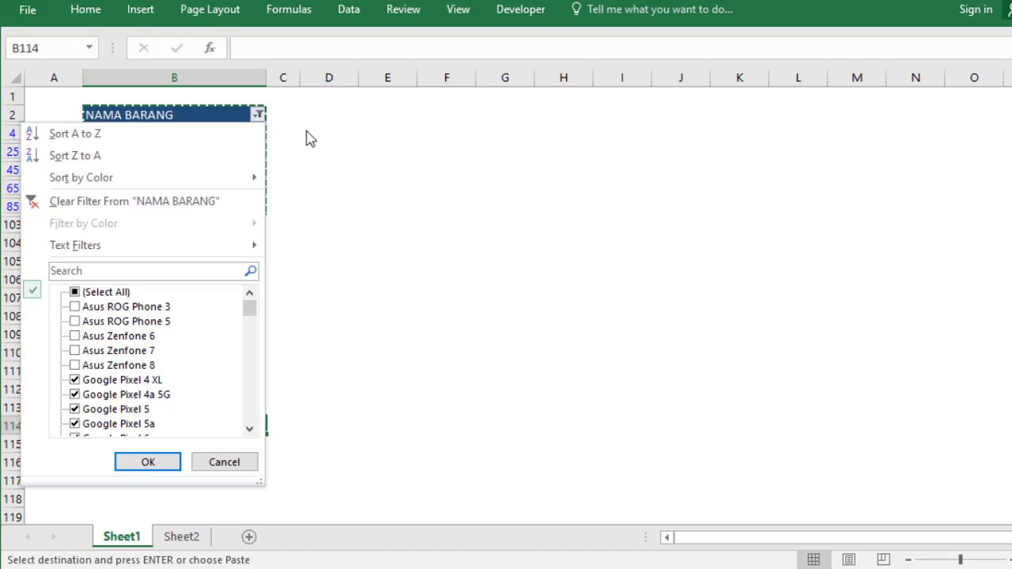
left_click(257, 114)
left_click(258, 115)
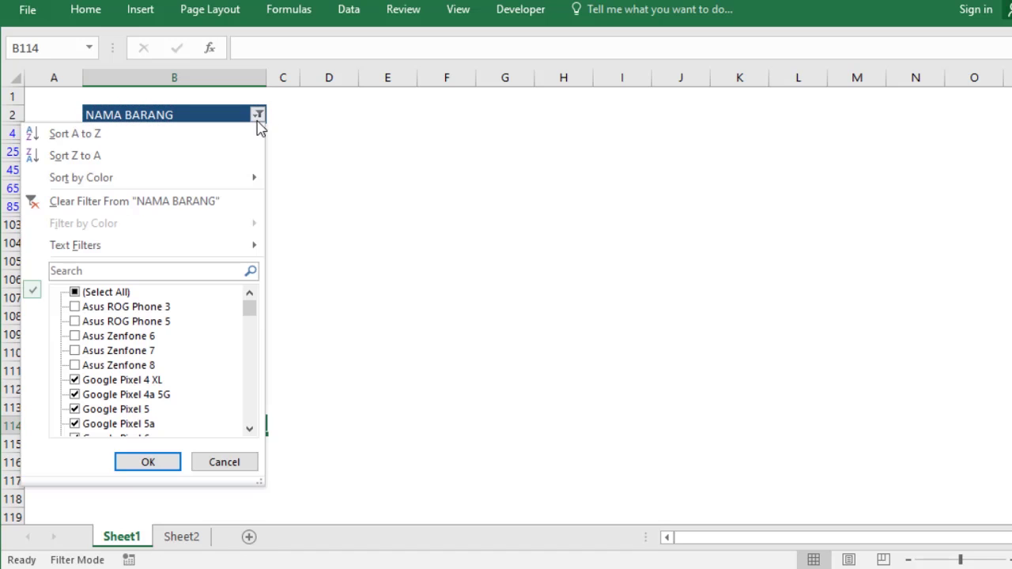
left_click(118, 294)
left_click(151, 464)
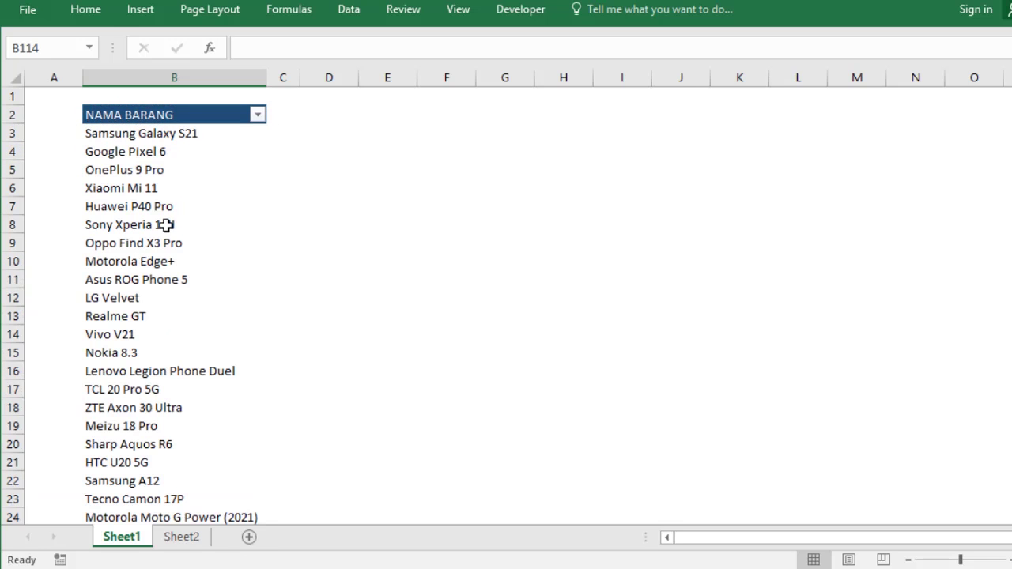
Step: Filter NAMA BARANG by 'xi' and copy only the visible Xiaomi rows with the header
left_click(258, 115)
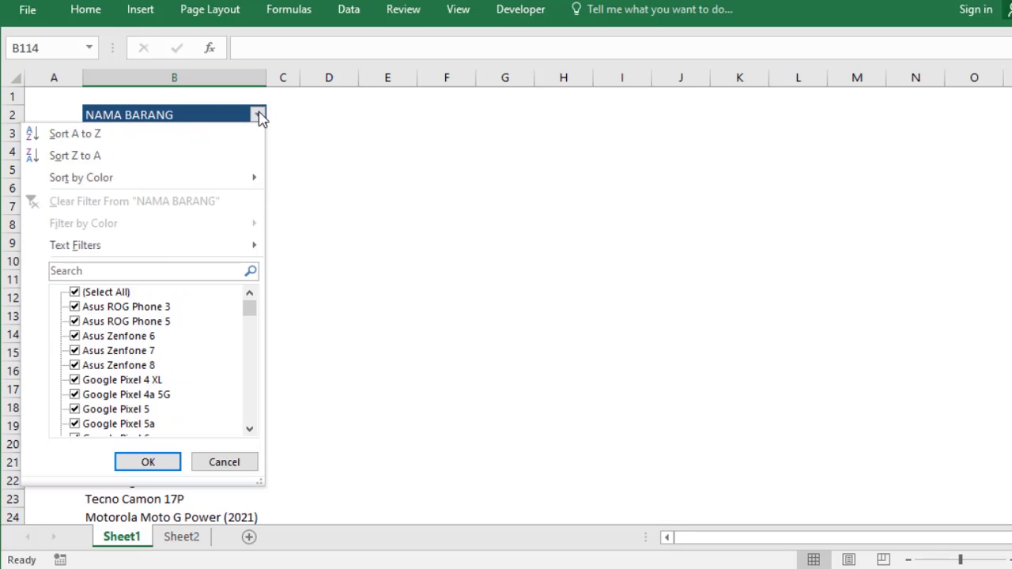
left_click(159, 272)
type("xia")
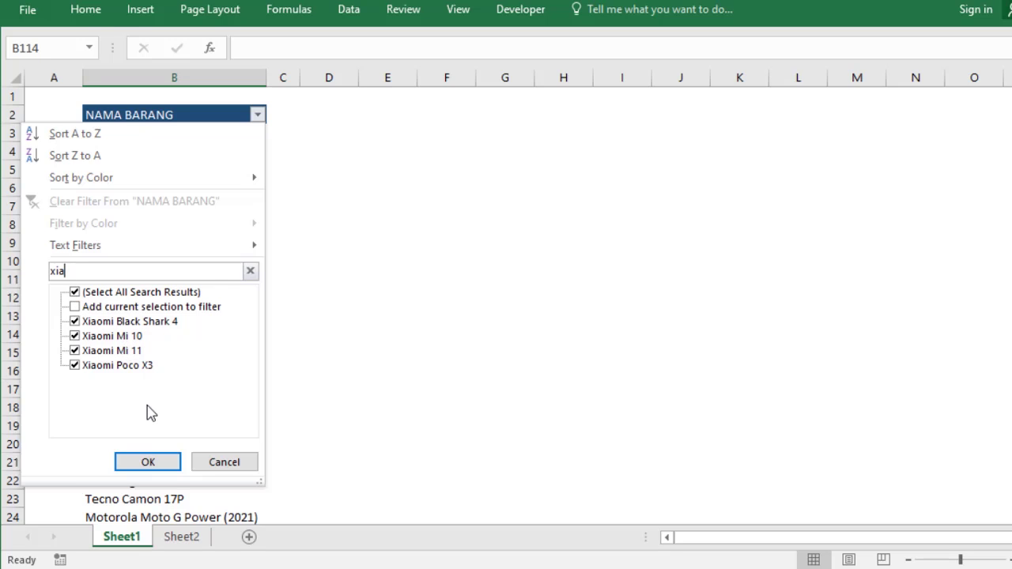
left_click(154, 465)
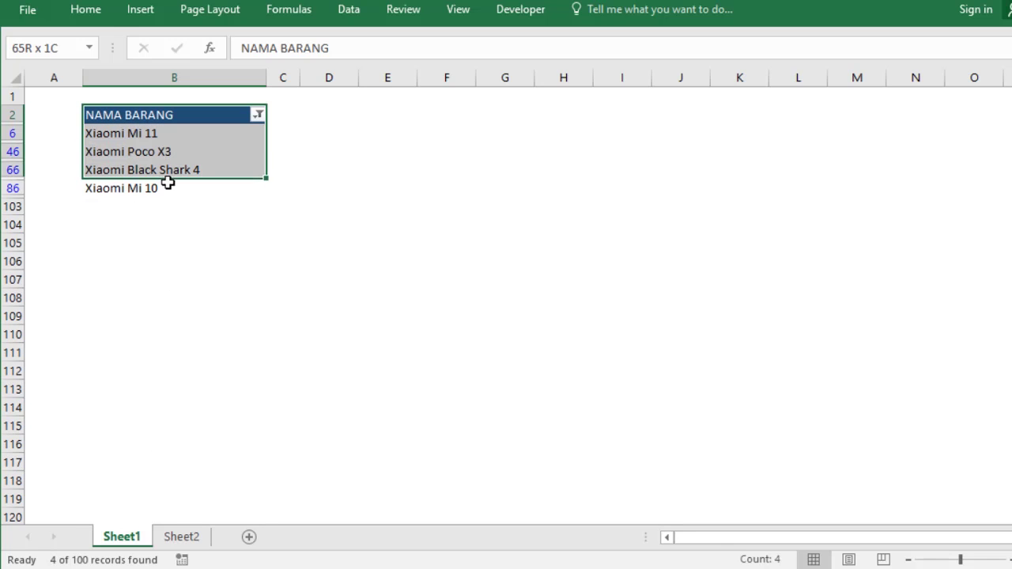
left_click_drag(169, 116, 165, 184)
key("alt+semicolon")
key("ctrl+c")
Step: Paste the Xiaomi names as values into Sheet2 D2 and auto-fit column D
left_click(195, 540)
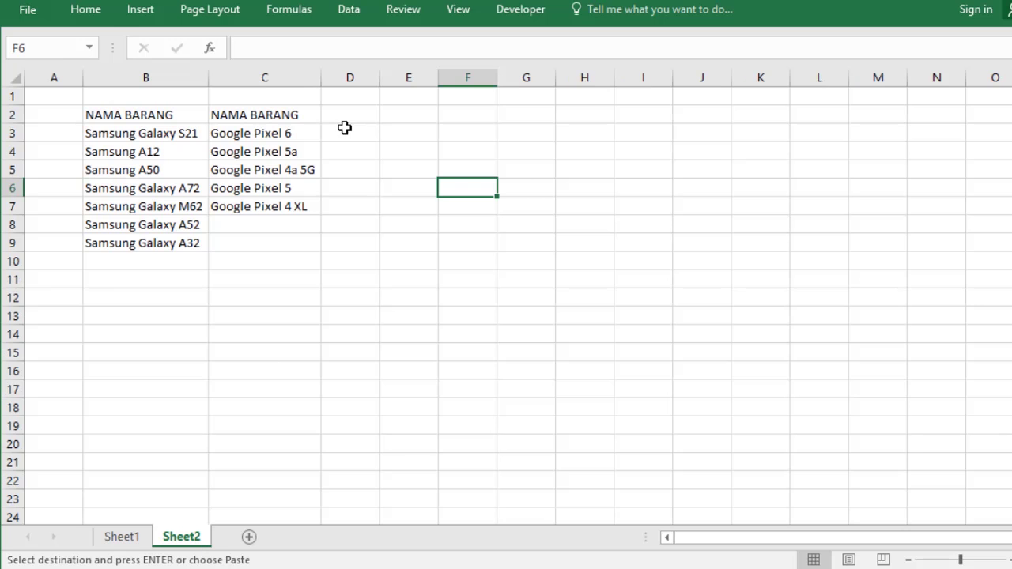
left_click(361, 118)
right_click(361, 117)
left_click(419, 193)
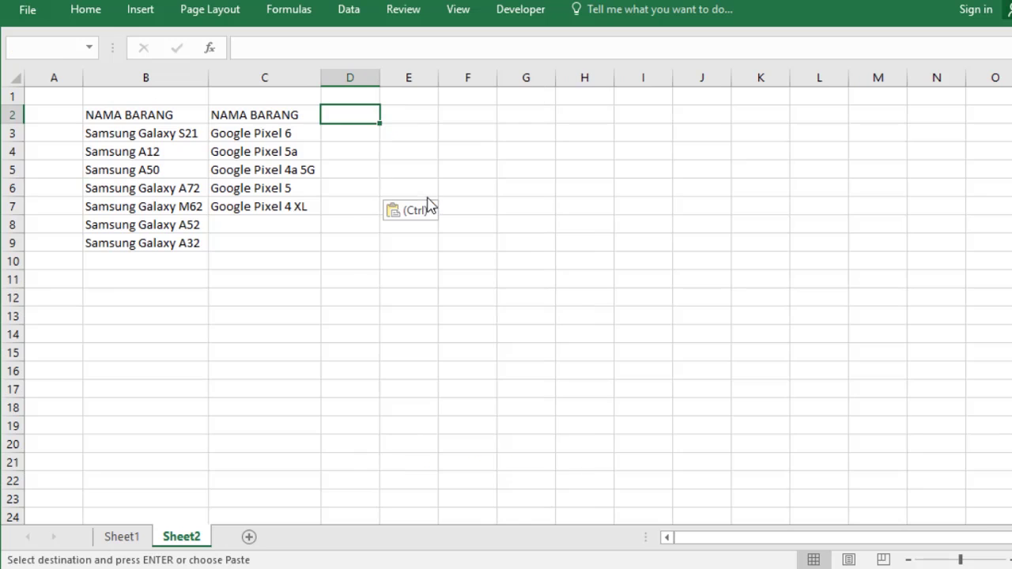
left_click(476, 145)
double_click(380, 77)
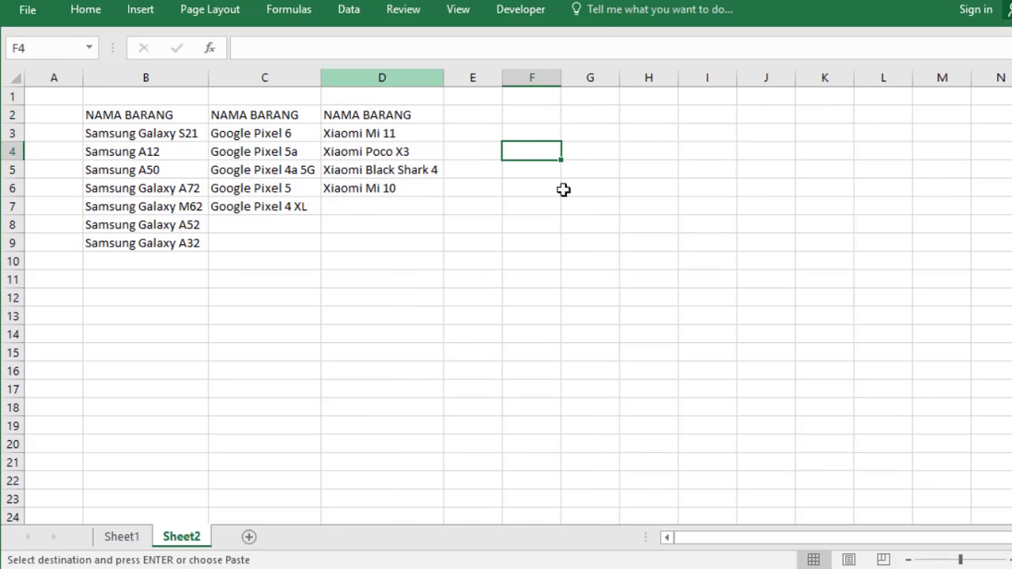
left_click(581, 204)
Step: Clear the NAMA BARANG filter on Sheet1 so all 100 products show again
left_click(121, 537)
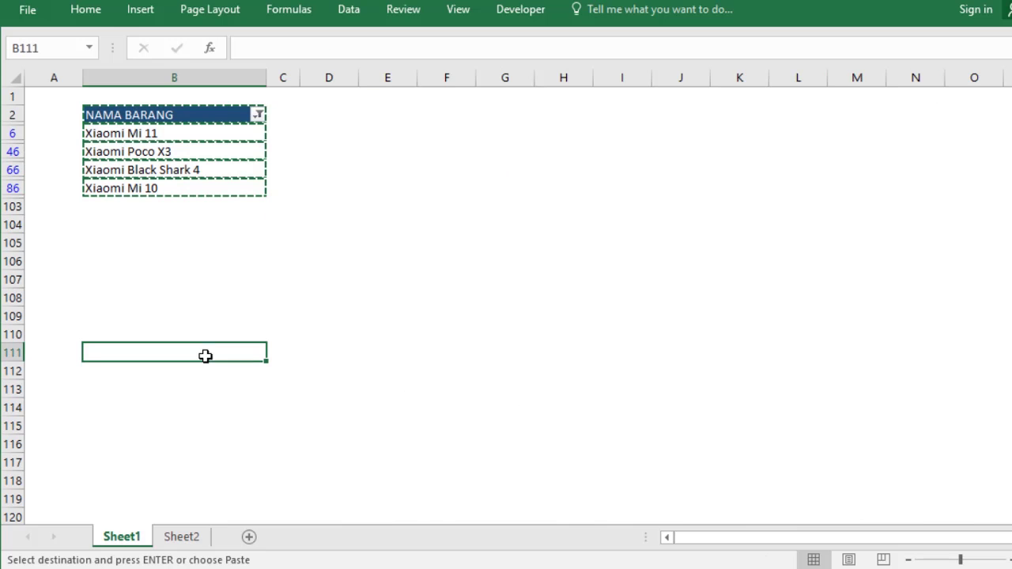
left_click(258, 116)
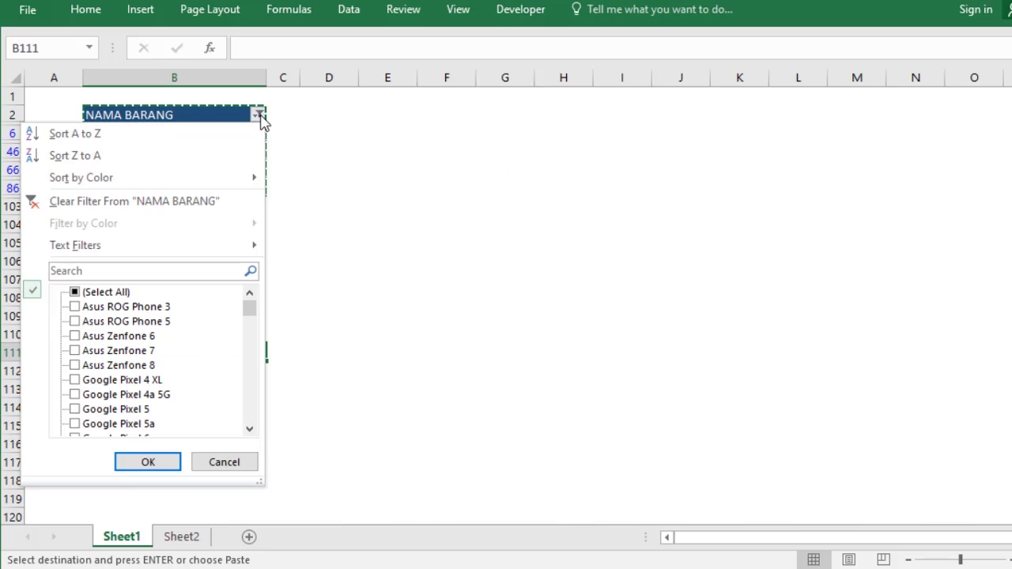
left_click(126, 292)
left_click(148, 462)
left_click(322, 200)
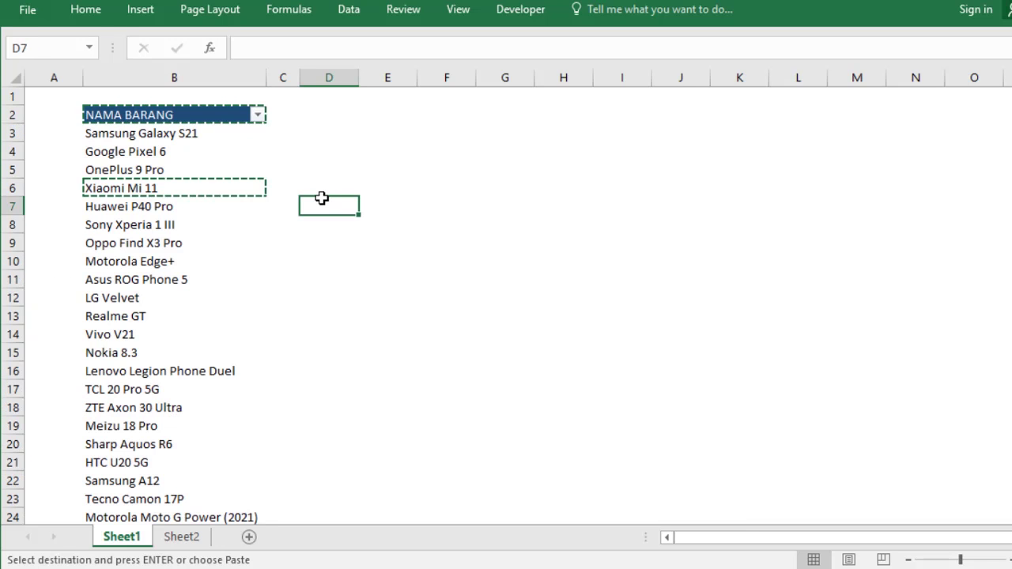
key("Escape")
left_click(185, 157)
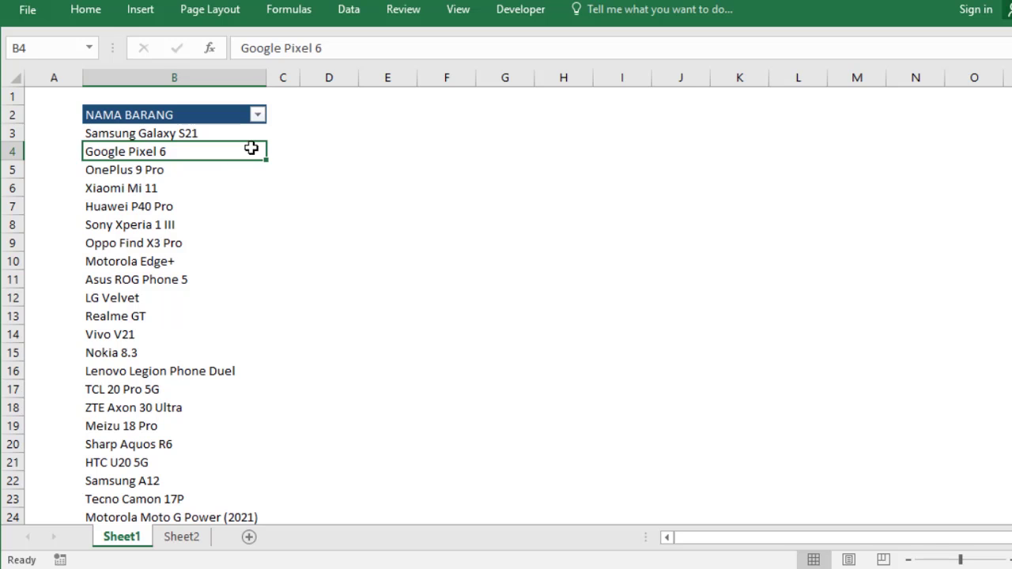
left_click(506, 10)
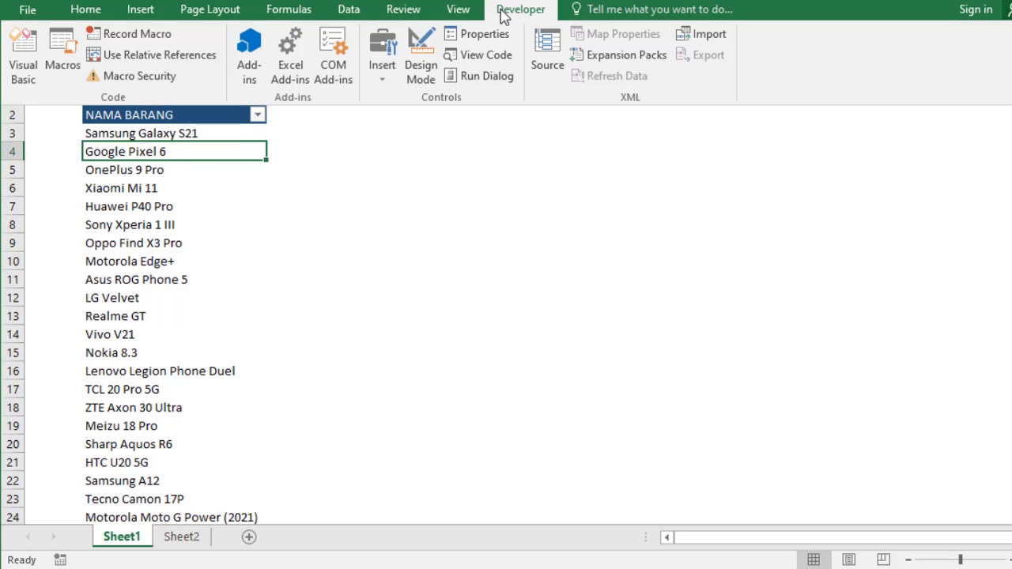
left_click(475, 59)
double_click(101, 185)
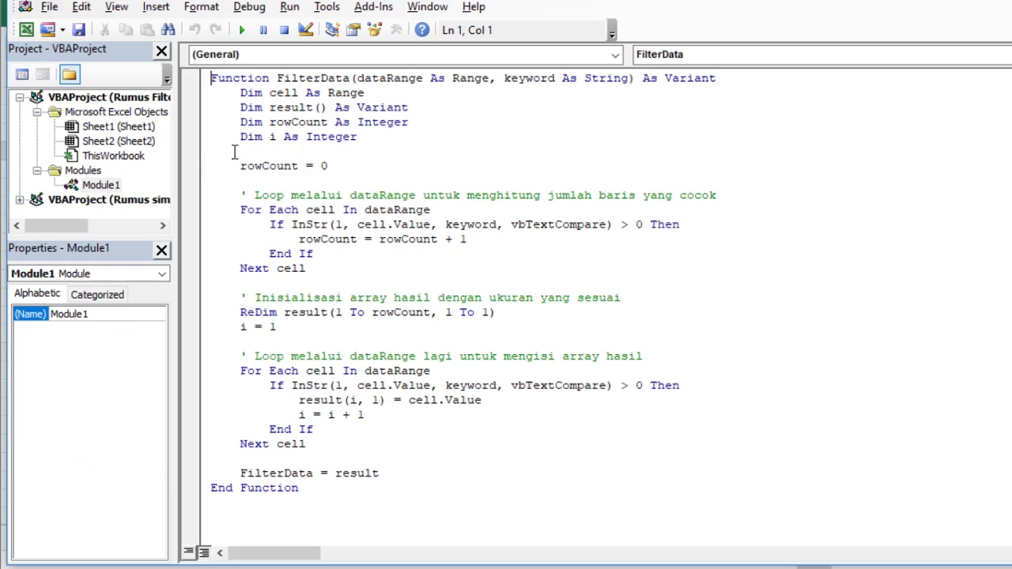
left_click(277, 137)
left_click(553, 545)
left_click(561, 295)
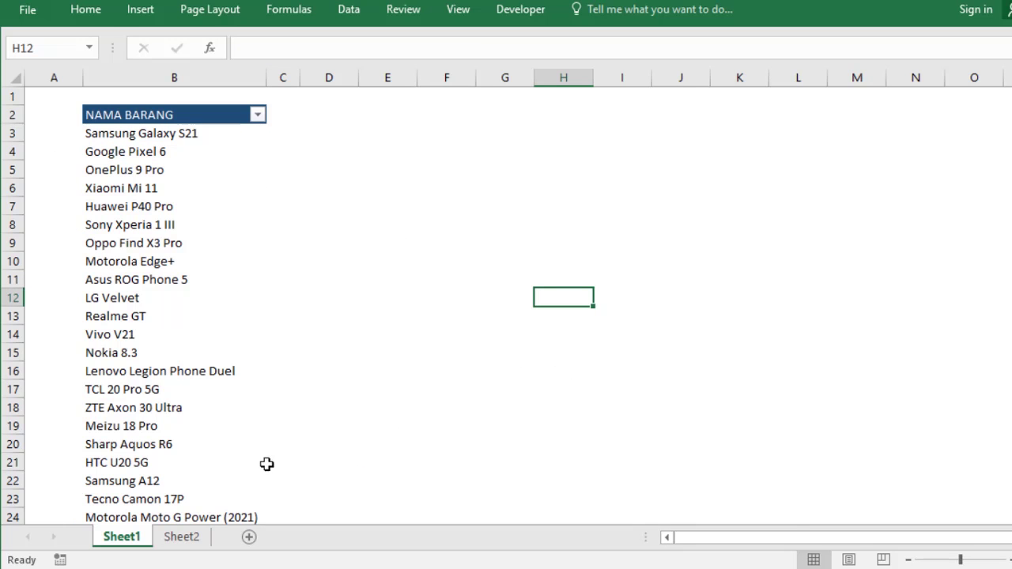
Step: Delete the pasted product lists in B2:D10 on Sheet2
left_click(194, 537)
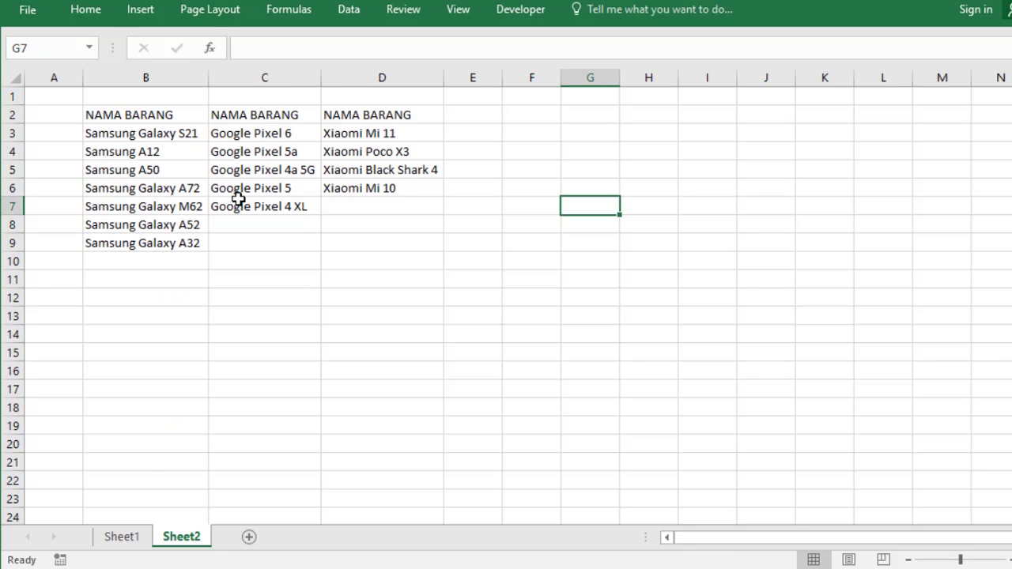
left_click(151, 110)
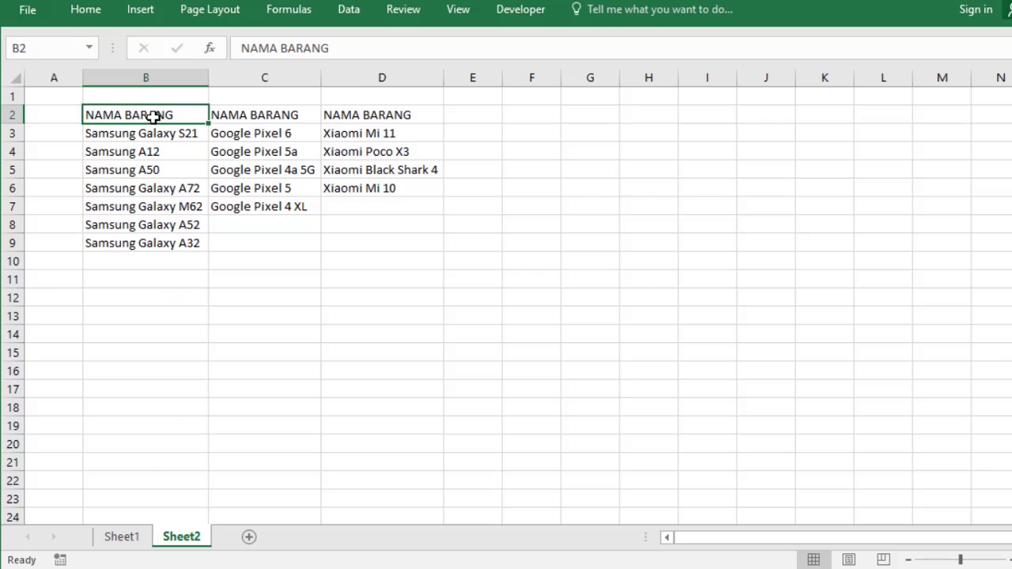
left_click_drag(162, 115, 388, 262)
key("Delete")
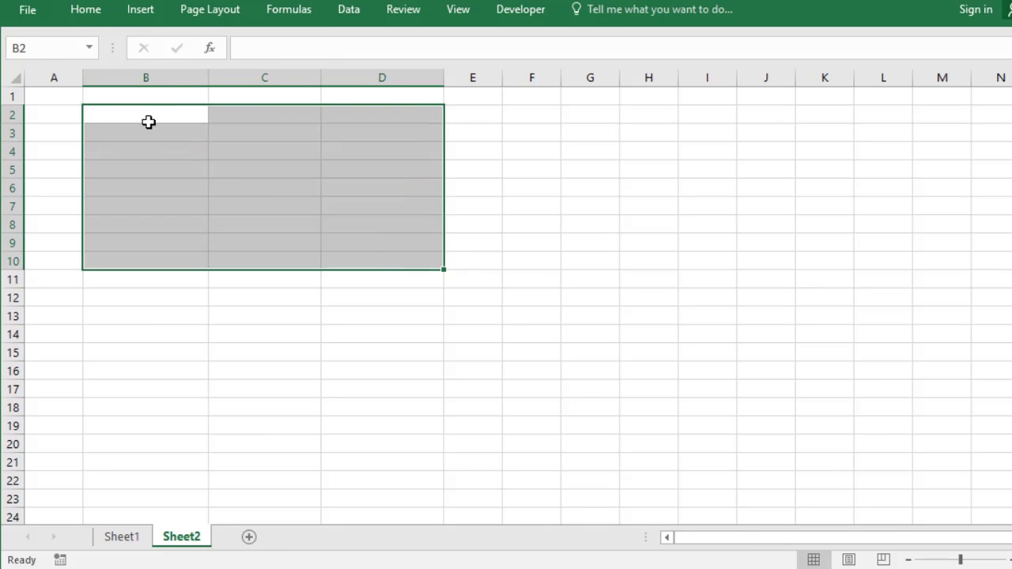
Step: Enter the heading Samsung in B2, checking the Samsung entries on Sheet1
left_click(163, 111)
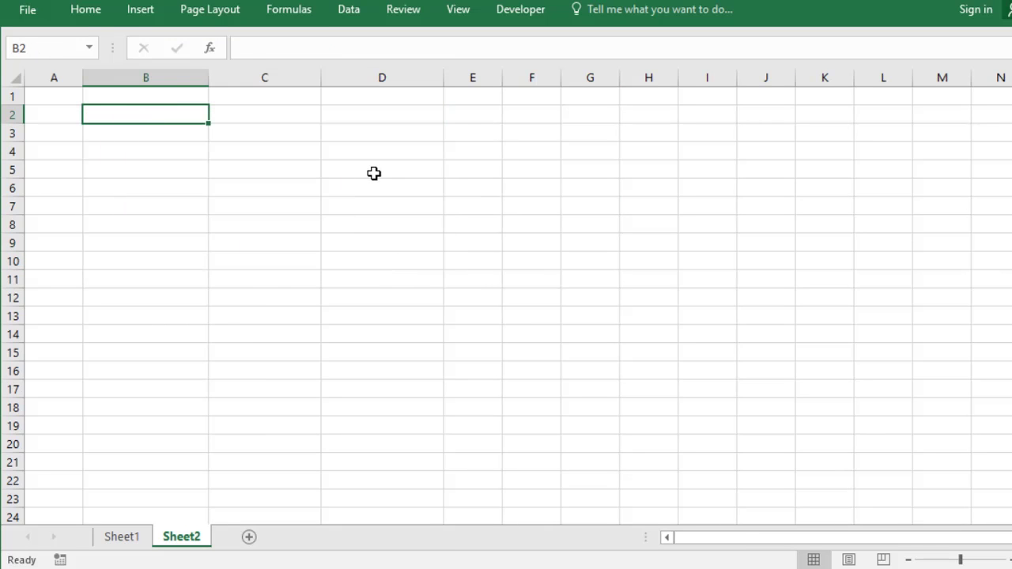
type("Samsn")
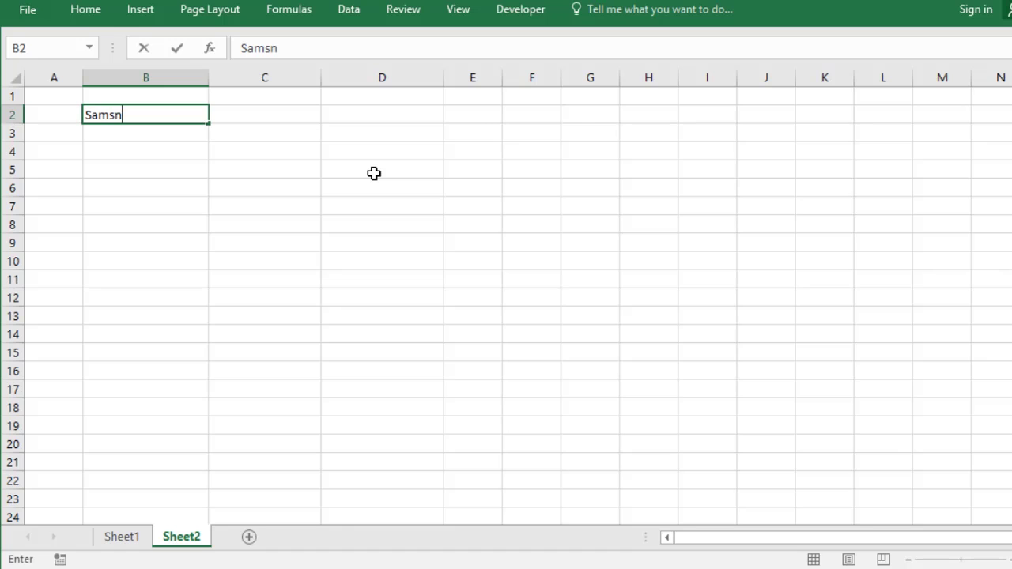
type("ung")
key("Return")
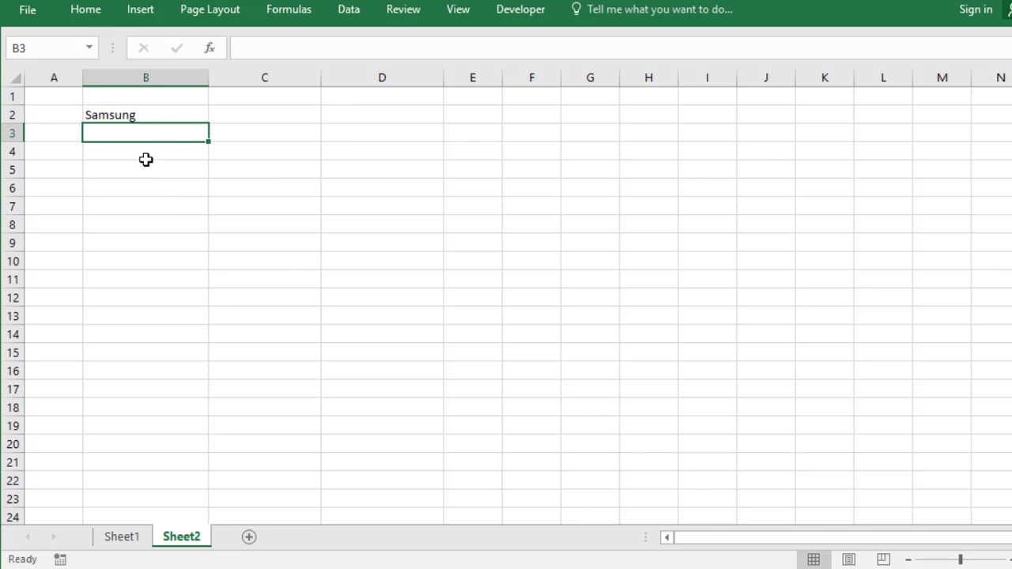
left_click(125, 117)
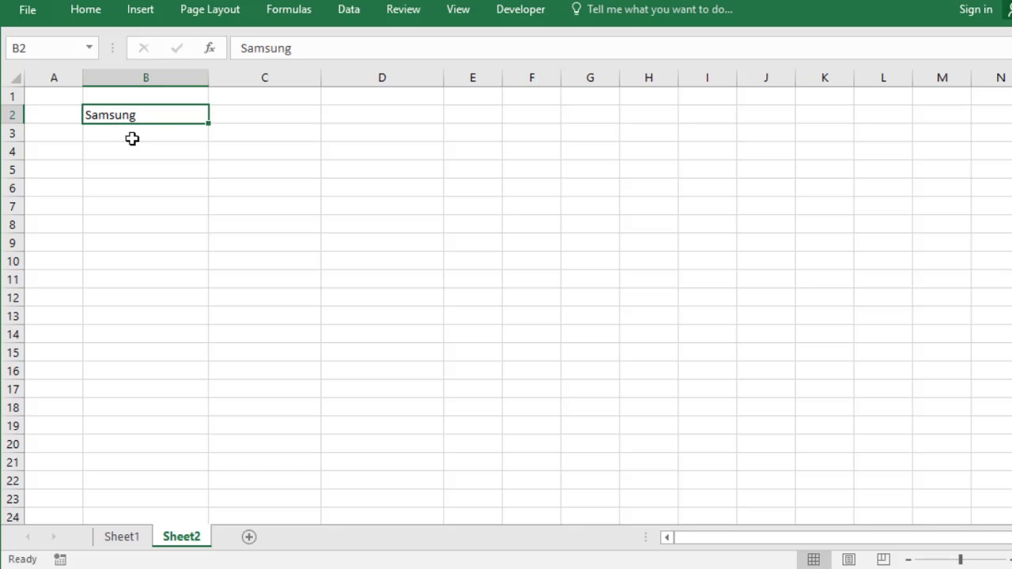
left_click(121, 536)
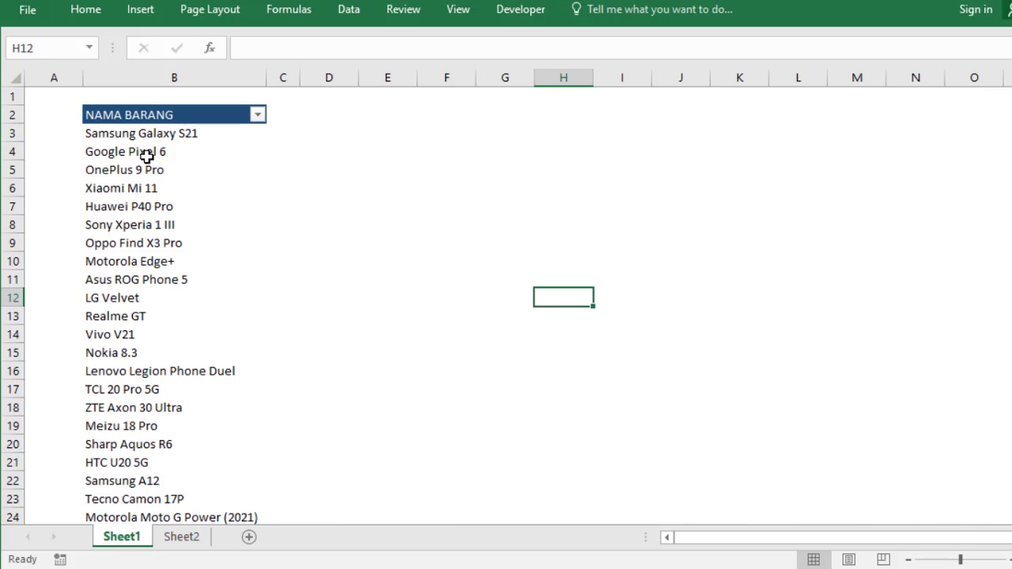
left_click(184, 136)
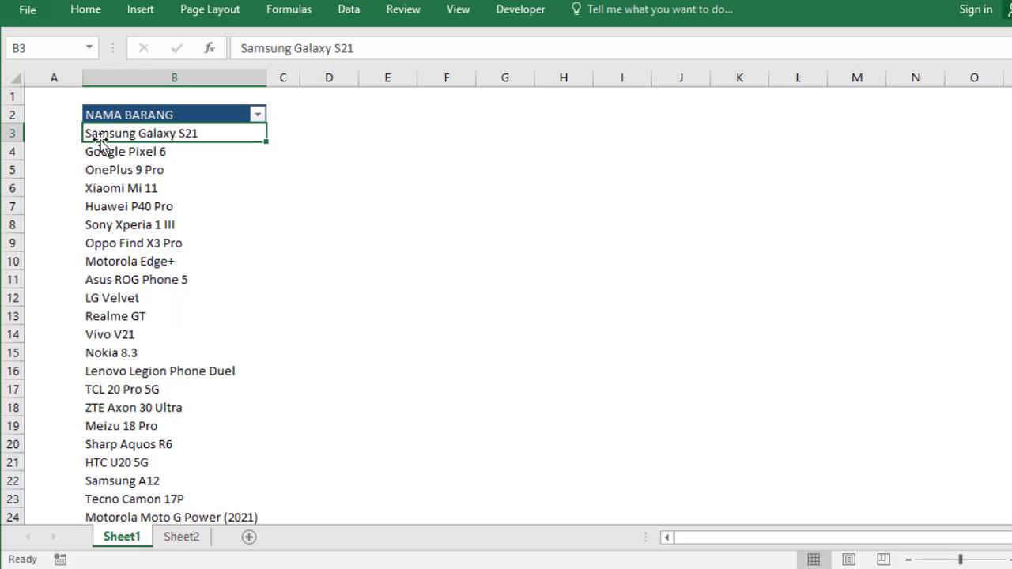
left_click(181, 539)
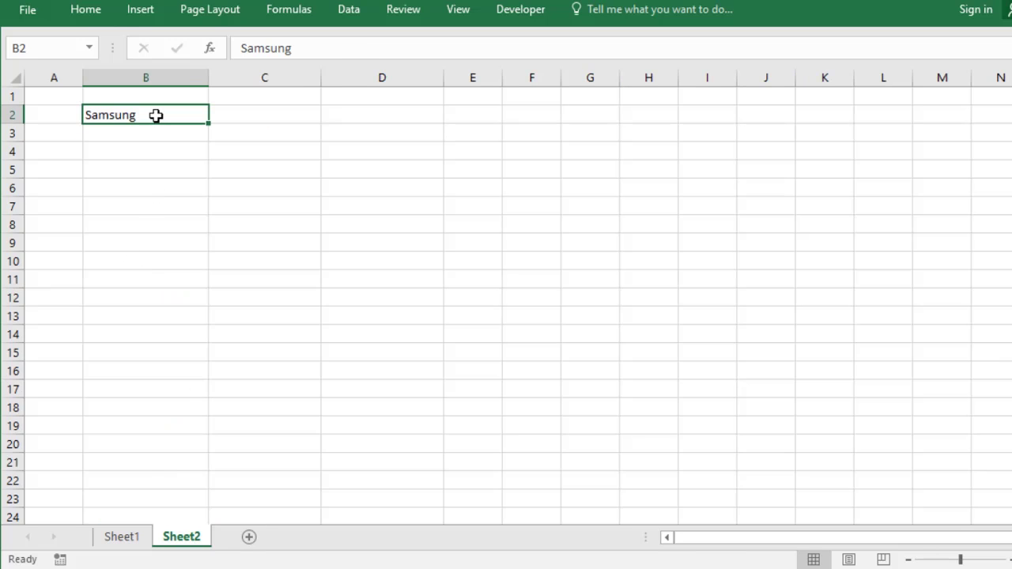
left_click(136, 130)
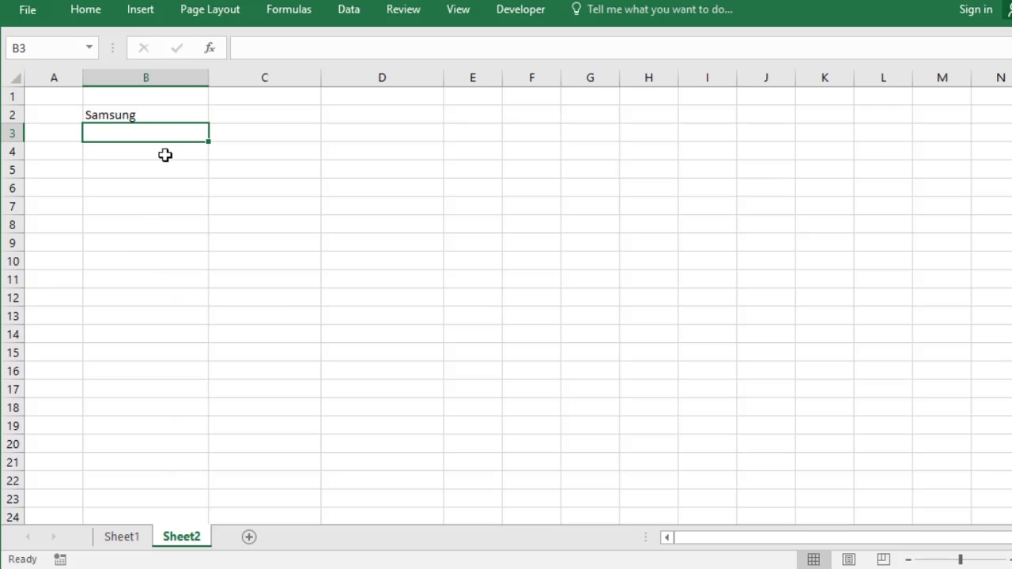
Step: Add the headings Google in C2 and Vivo in D2, then start typing =fi in B3
left_click(245, 115)
type("G")
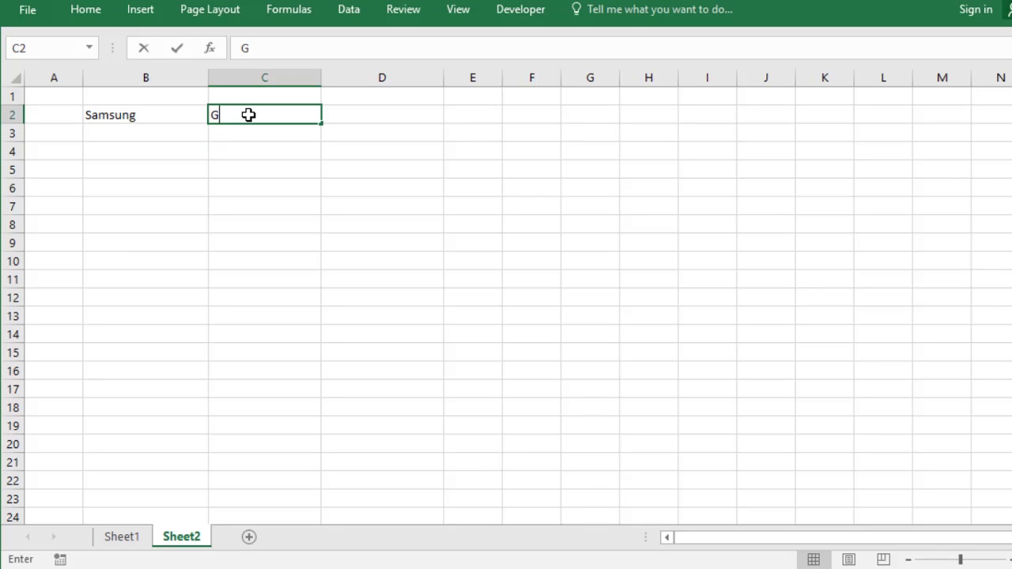
type("oogle")
key("Tab")
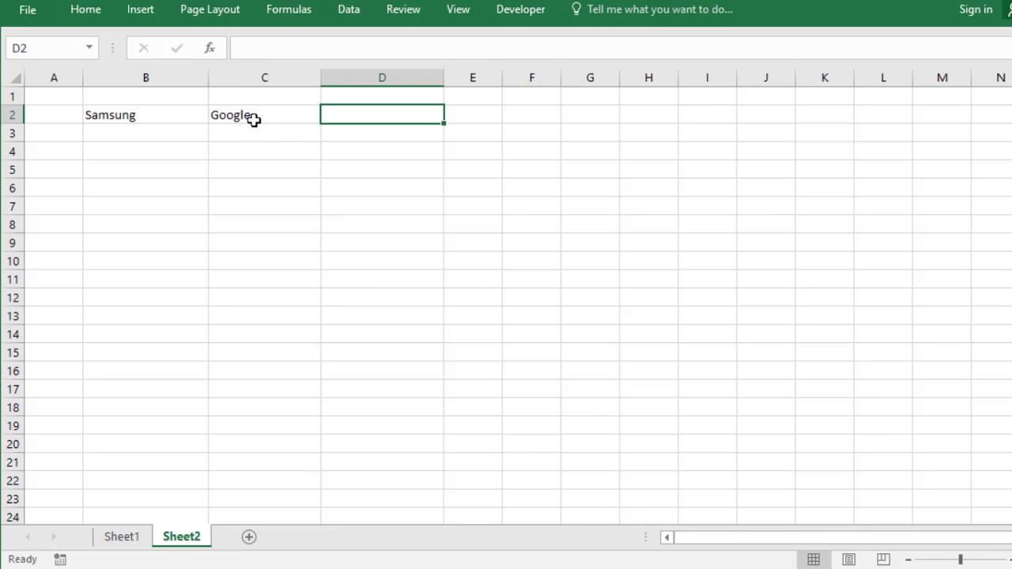
left_click(136, 537)
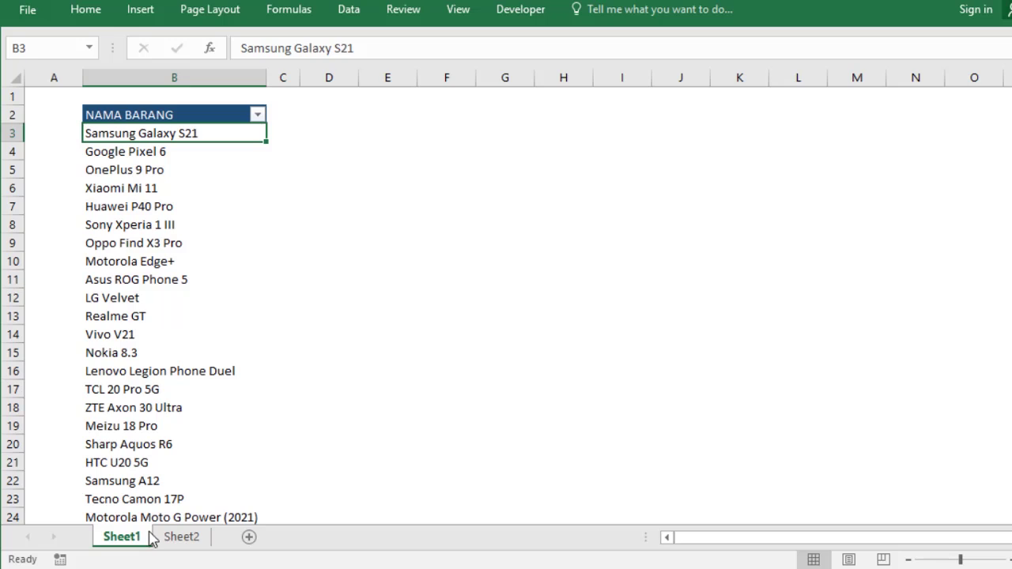
left_click(182, 536)
type("Vi")
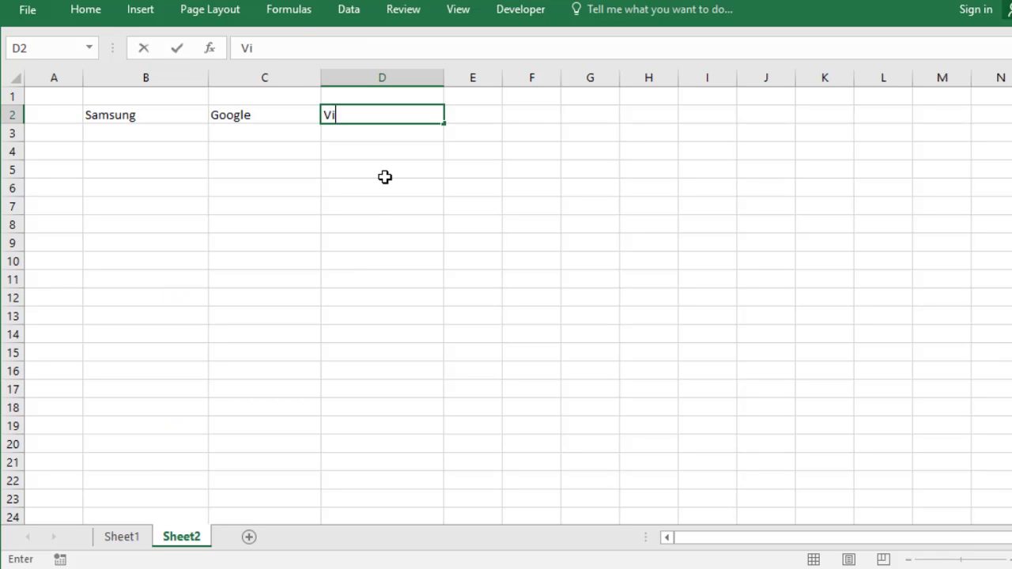
type("vo")
left_click(385, 176)
left_click(154, 131)
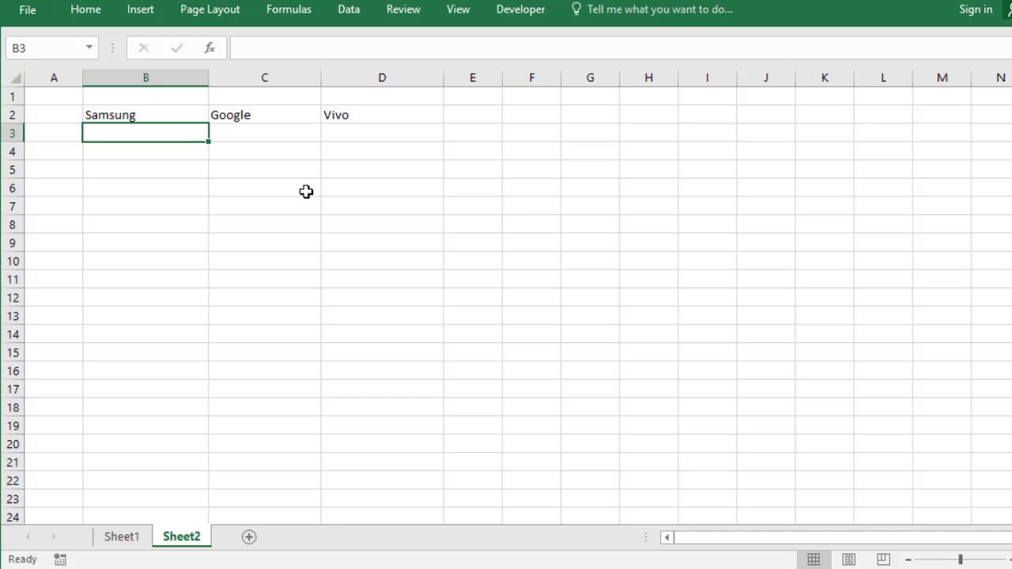
type("=fi")
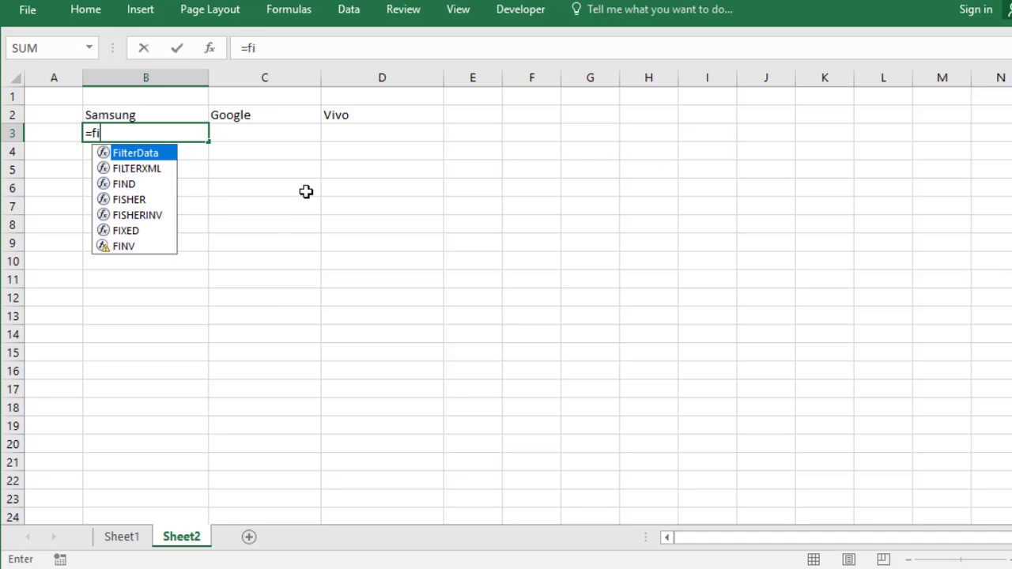
Step: Build the B3 formula as FilterData with source Sheet1!B3:B102 and criterion "Samsung"
key("Tab")
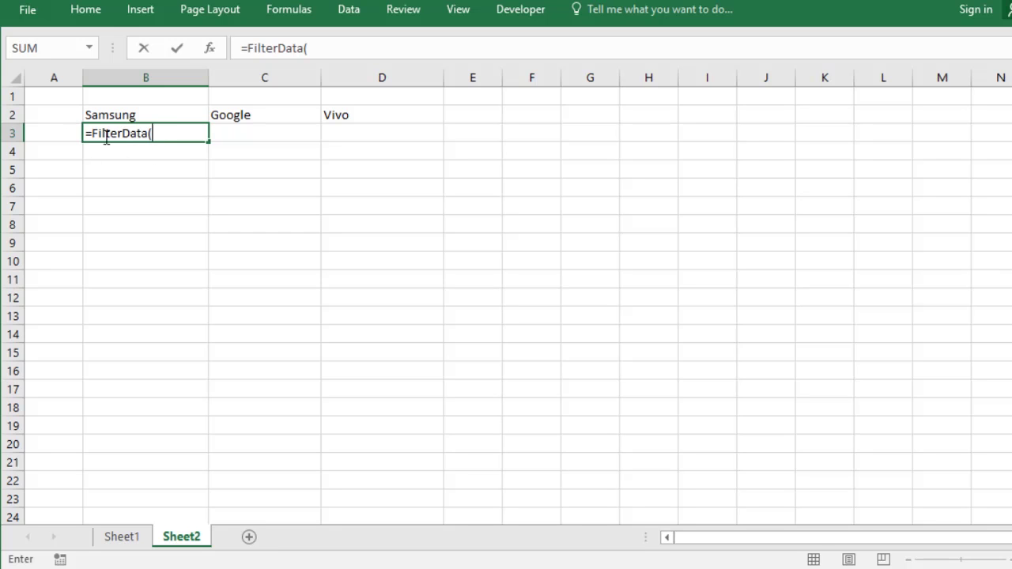
left_click(130, 538)
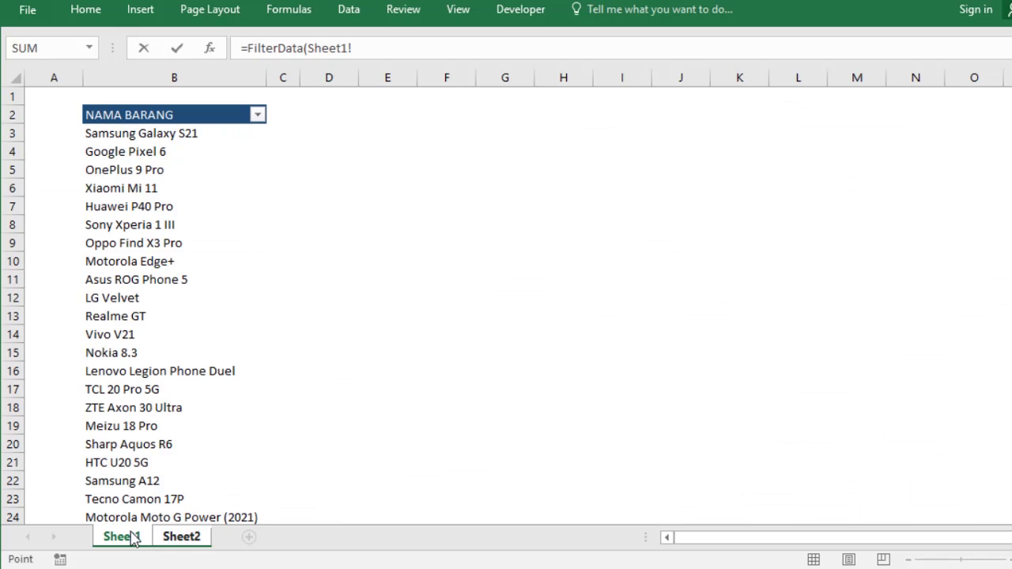
left_click(199, 133)
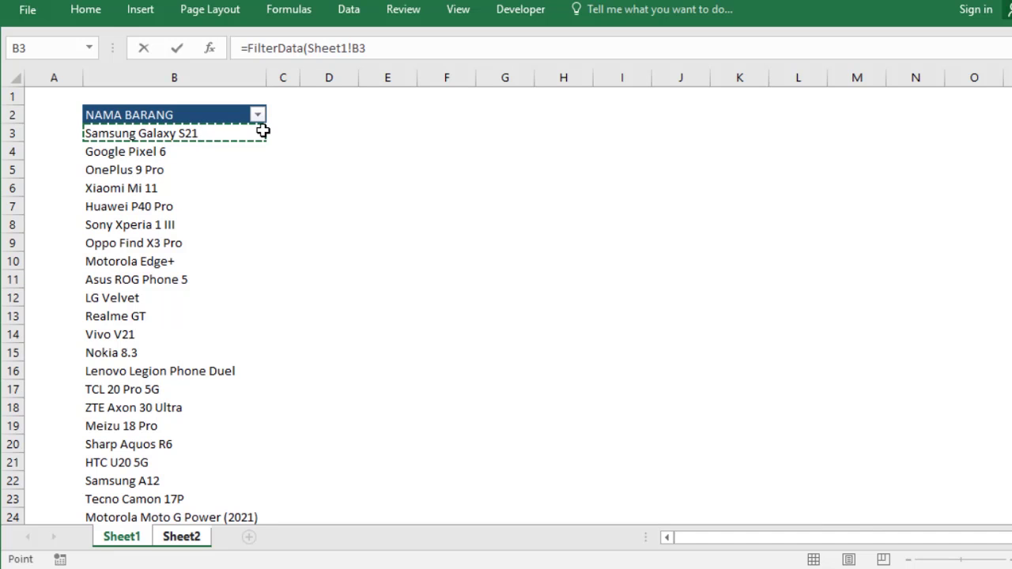
key("ctrl+shift+Down")
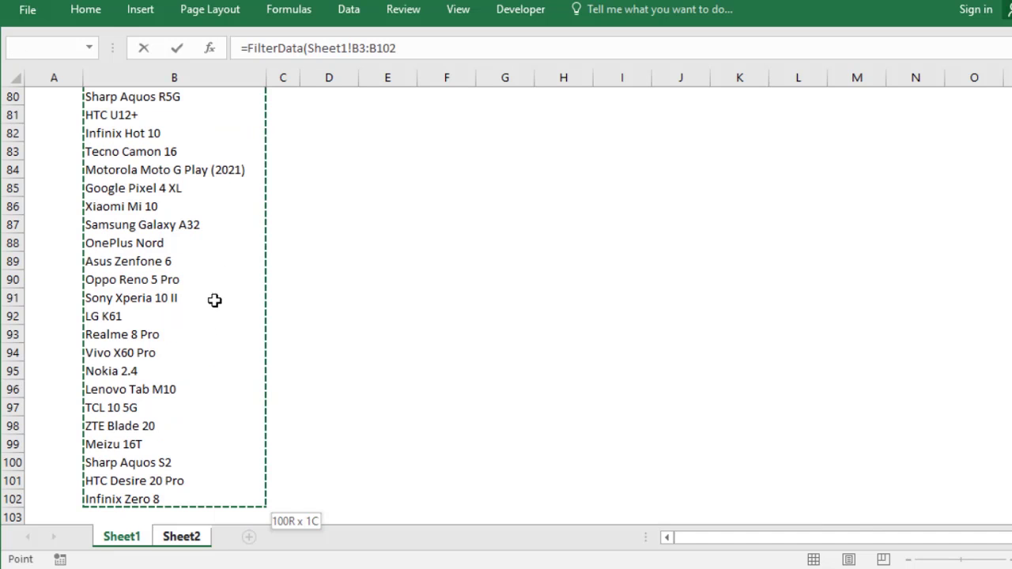
scroll(163, 397, "down", 2)
scroll(169, 372, "up", 10)
scroll(171, 316, "up", 10)
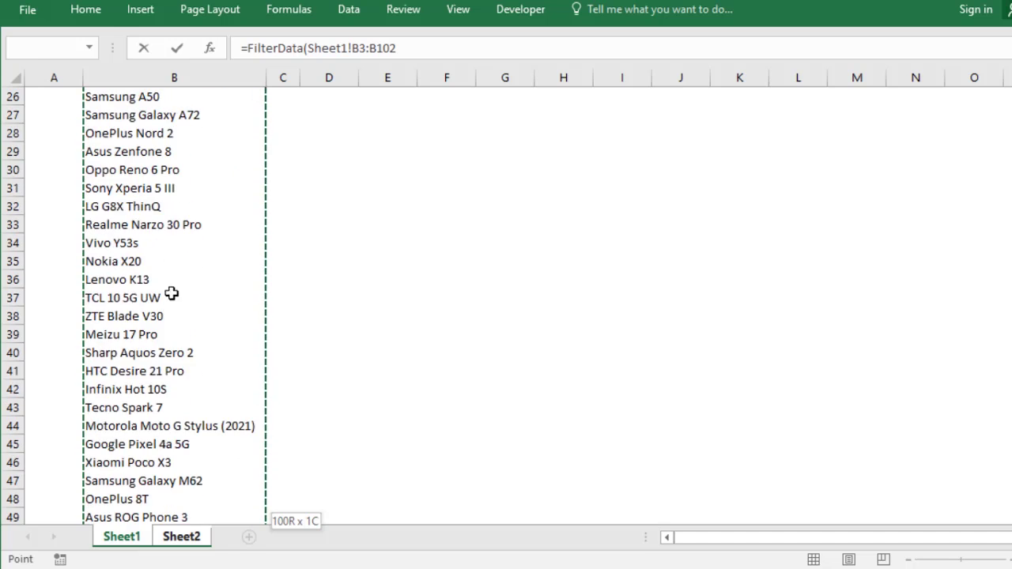
scroll(158, 237, "up", 4)
scroll(150, 171, "up", 4)
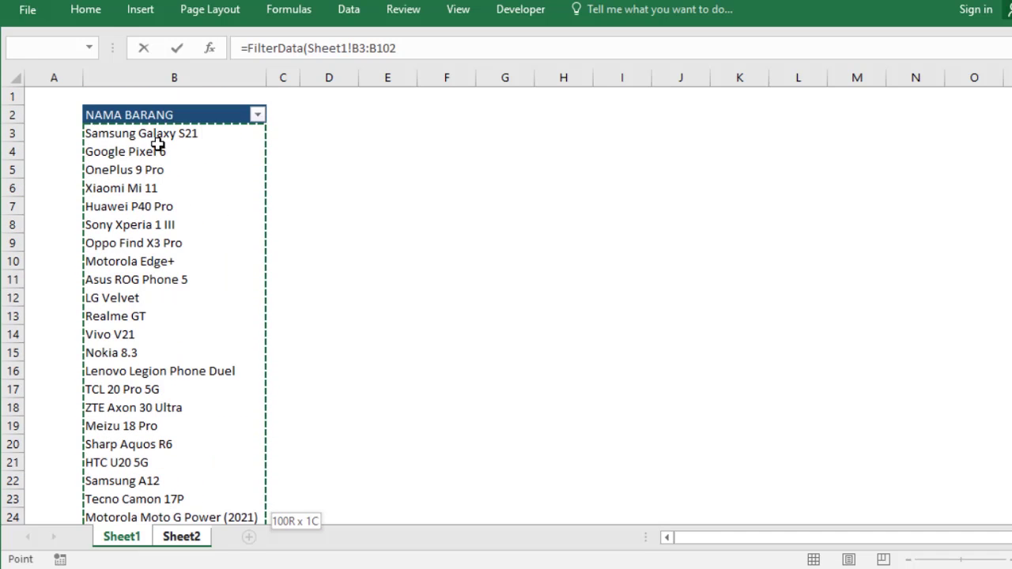
scroll(185, 319, "down", 11)
scroll(184, 323, "down", 9)
scroll(181, 321, "down", 4)
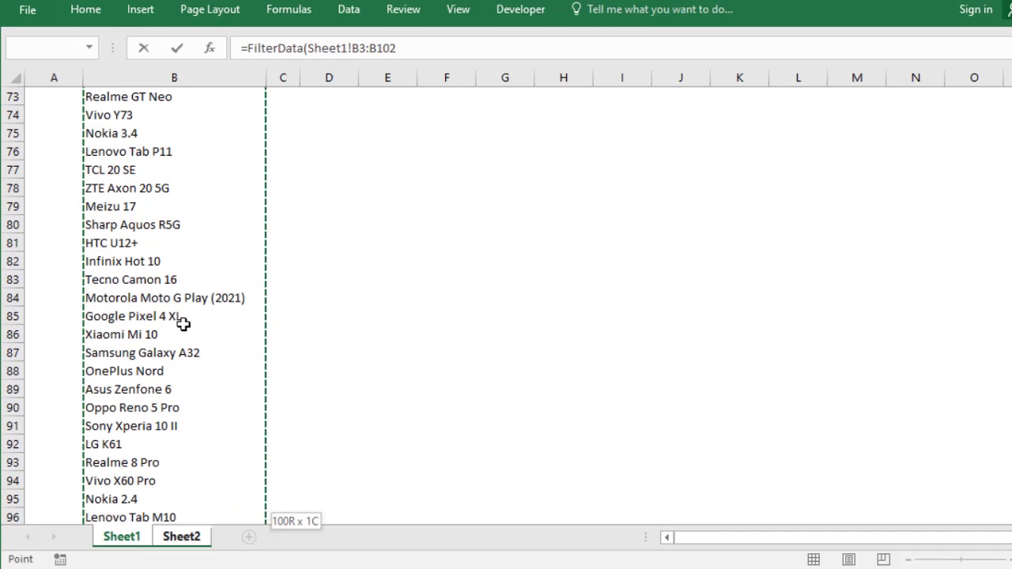
scroll(181, 337, "down", 5)
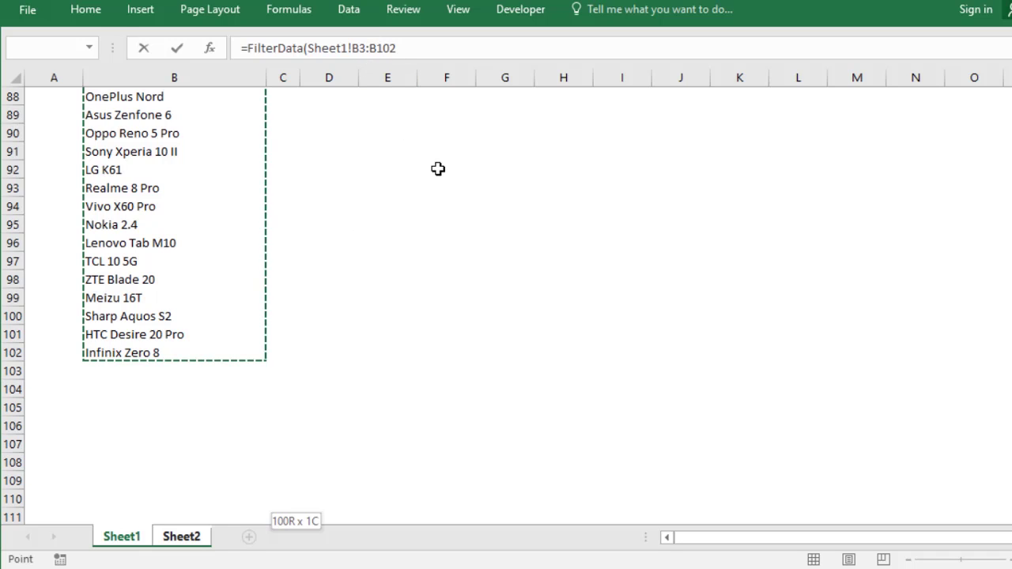
type(";\"Samsung")
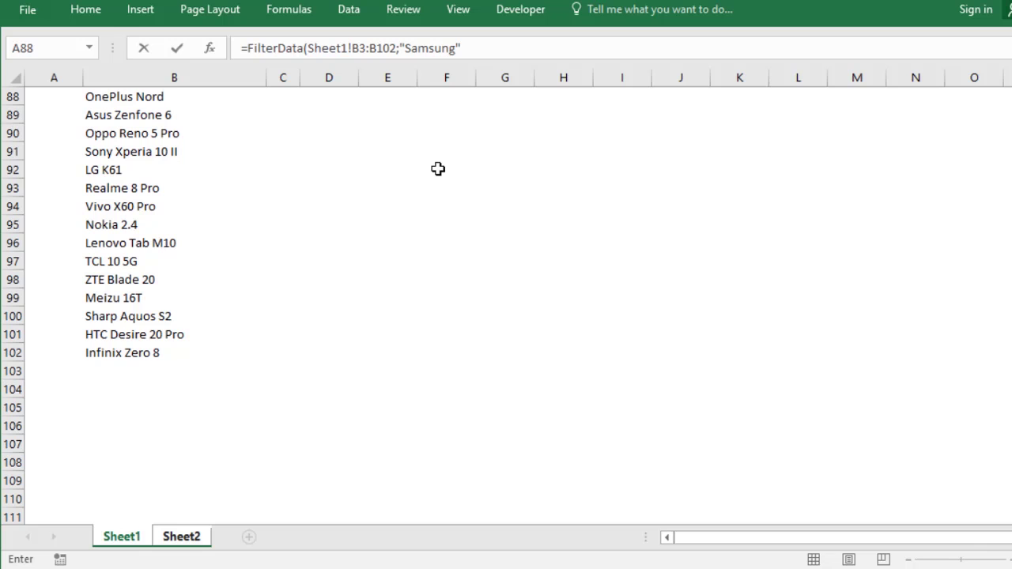
Step: Commit the B3 FilterData formula so it returns Samsung Galaxy S21
key("Return")
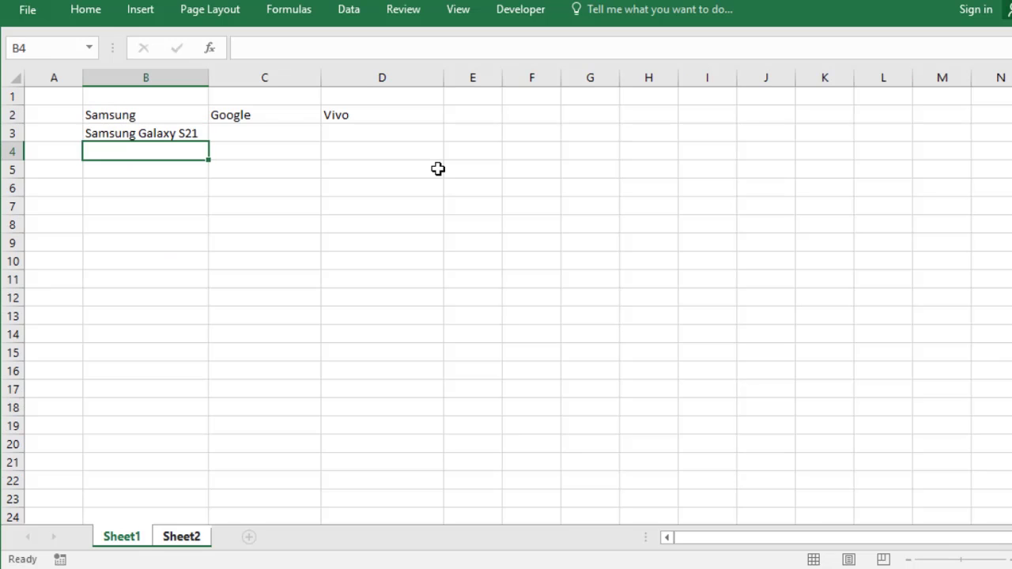
left_click(198, 135)
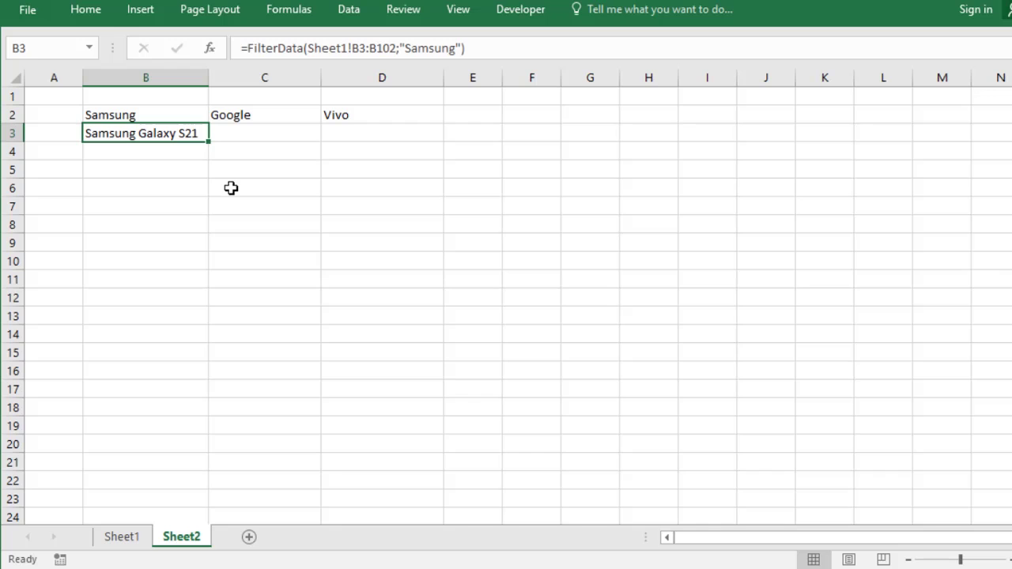
left_click(179, 146)
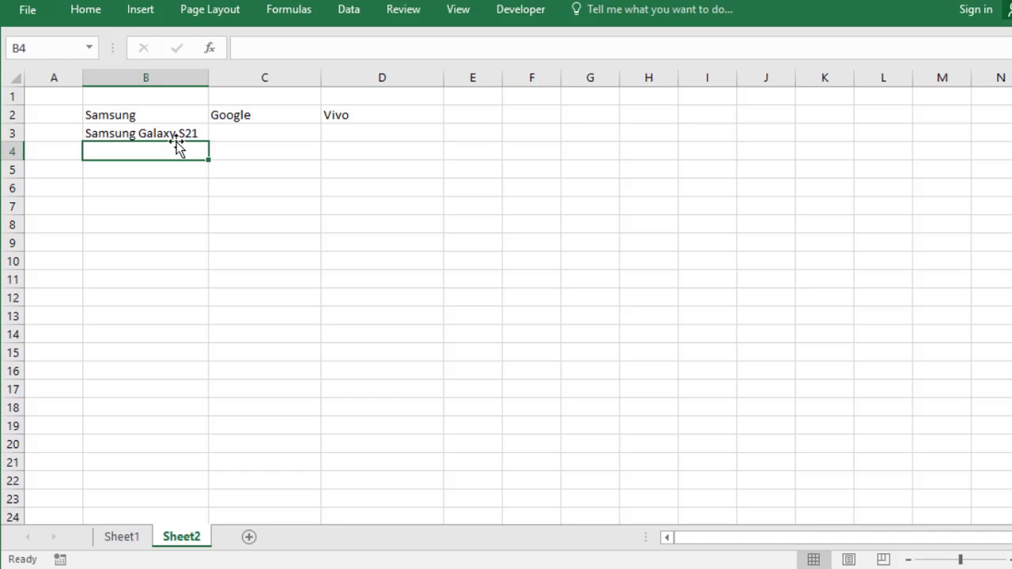
left_click(196, 132)
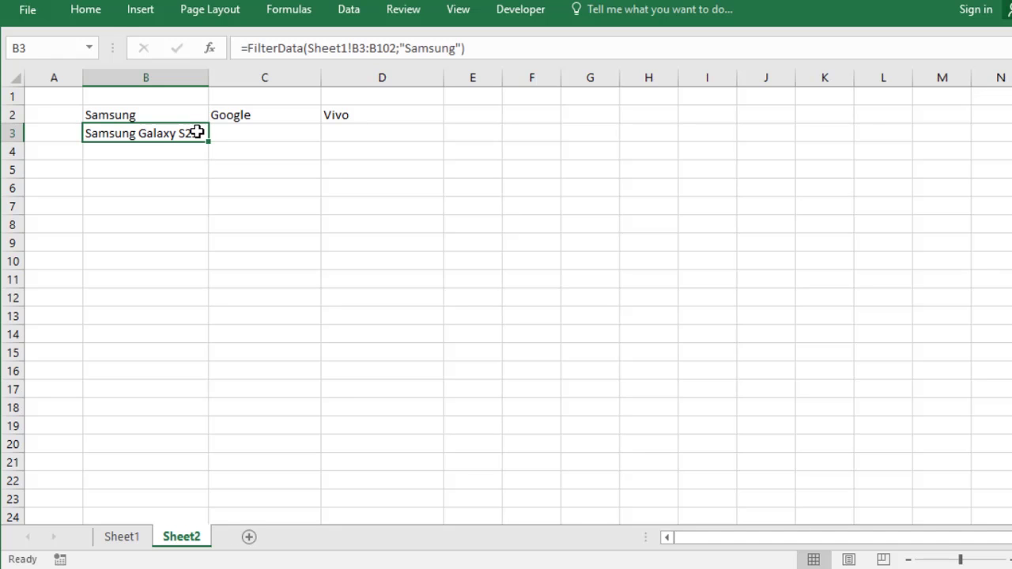
Step: Fill the B3 formula down to B9, clear the copies in B4:B10, and select B3:B17
left_click_drag(209, 140, 210, 254)
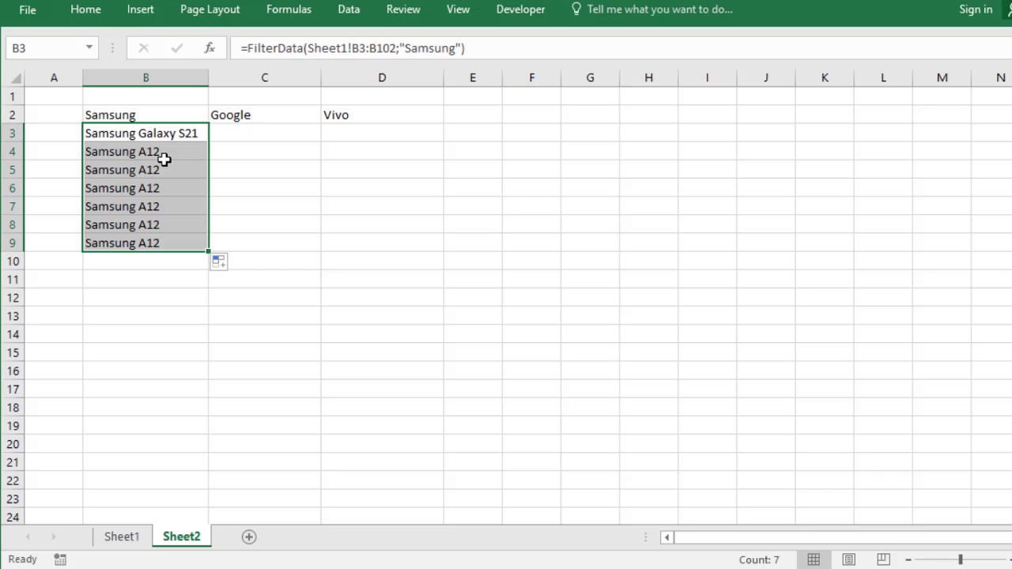
left_click(174, 155)
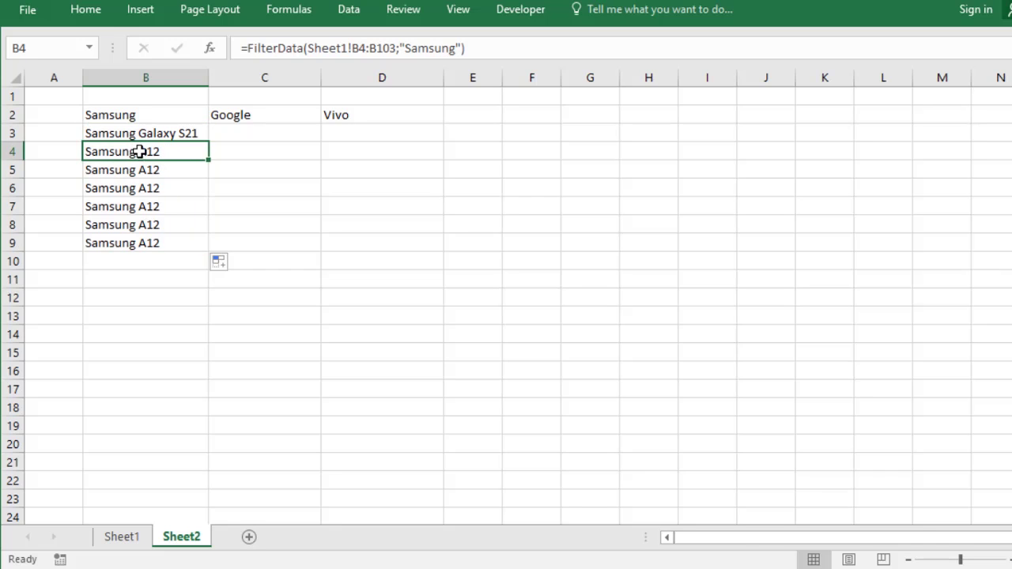
left_click_drag(142, 152, 147, 257)
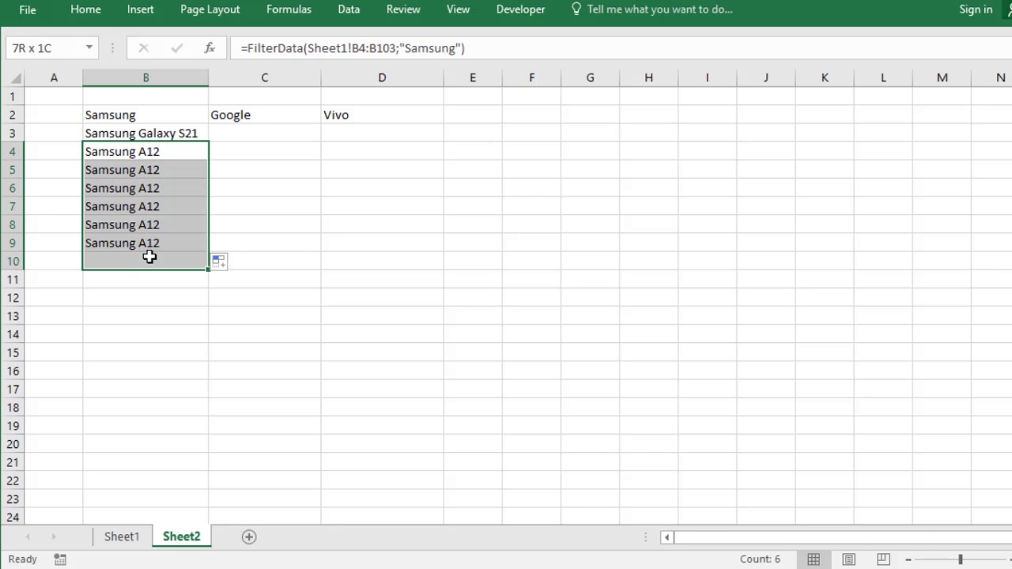
key("Delete")
left_click(258, 214)
left_click(177, 132)
left_click_drag(177, 132, 176, 391)
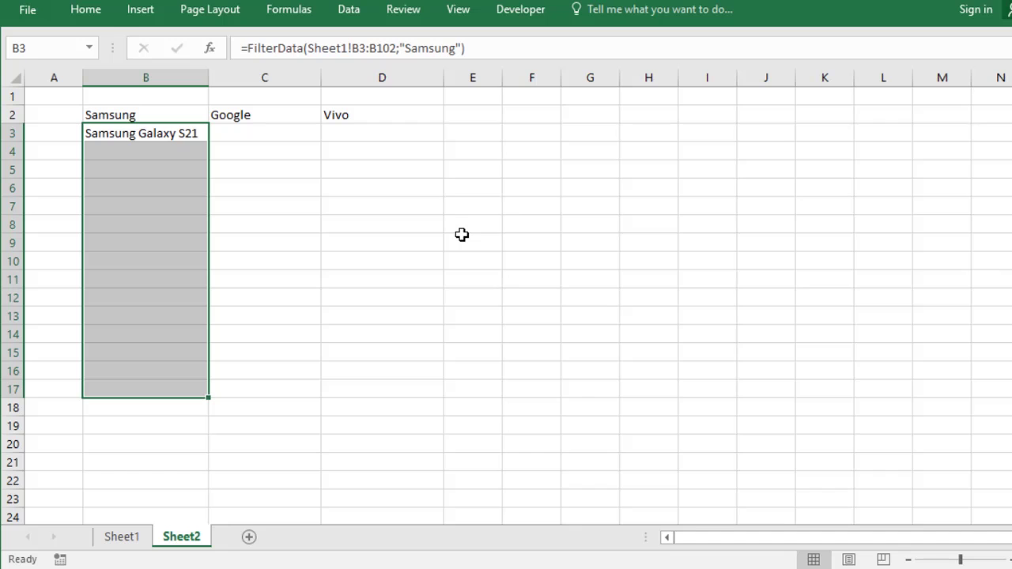
Step: Replace the "Samsung" criterion with a B2 reference and array-enter the formula across B3:B17
key("F2")
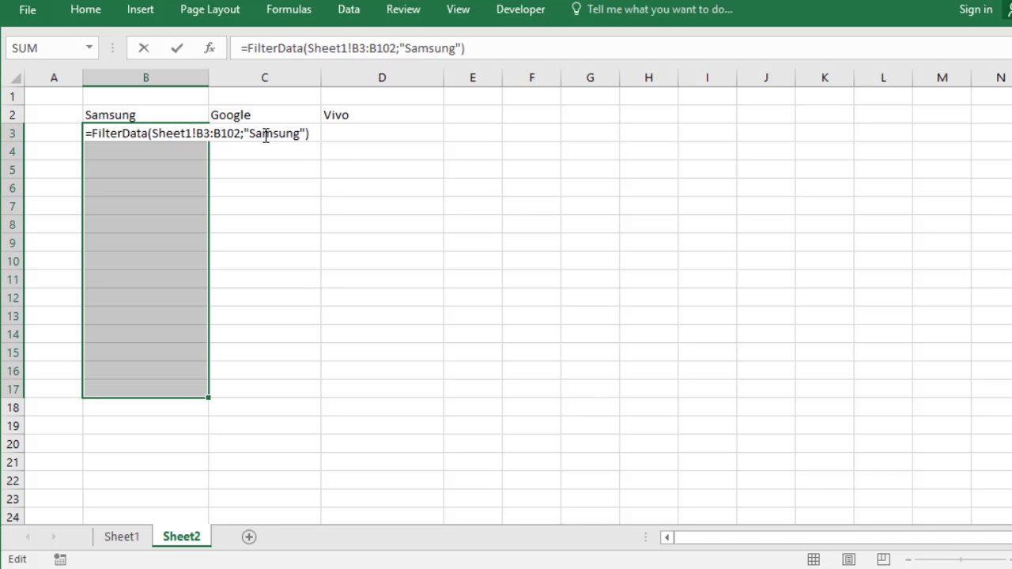
left_click_drag(243, 135, 328, 147)
key("BackSpace")
left_click(133, 115)
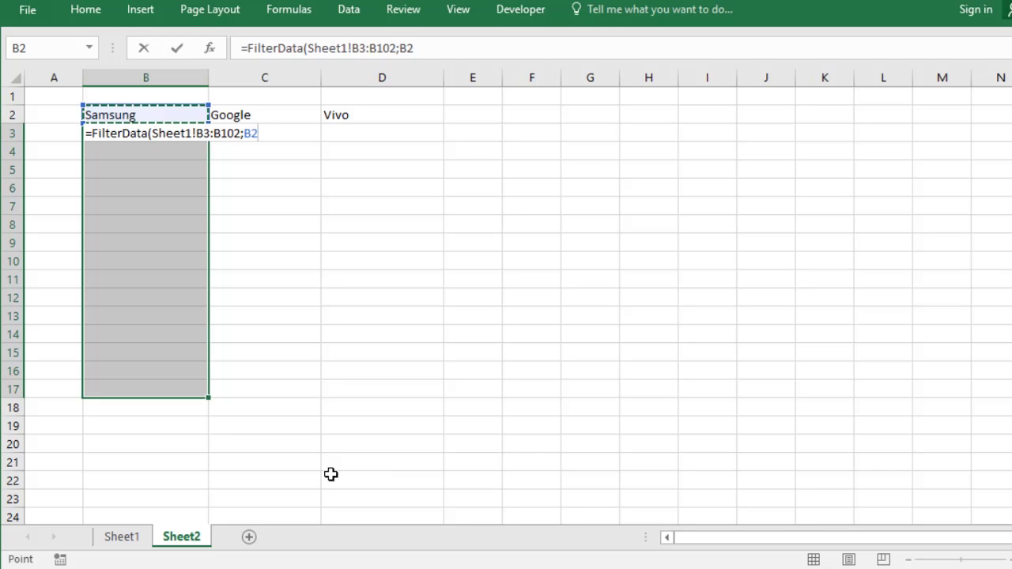
key("ctrl+shift+Return")
Step: Check the seven Samsung results and the #N/A cells below them
left_click(474, 381)
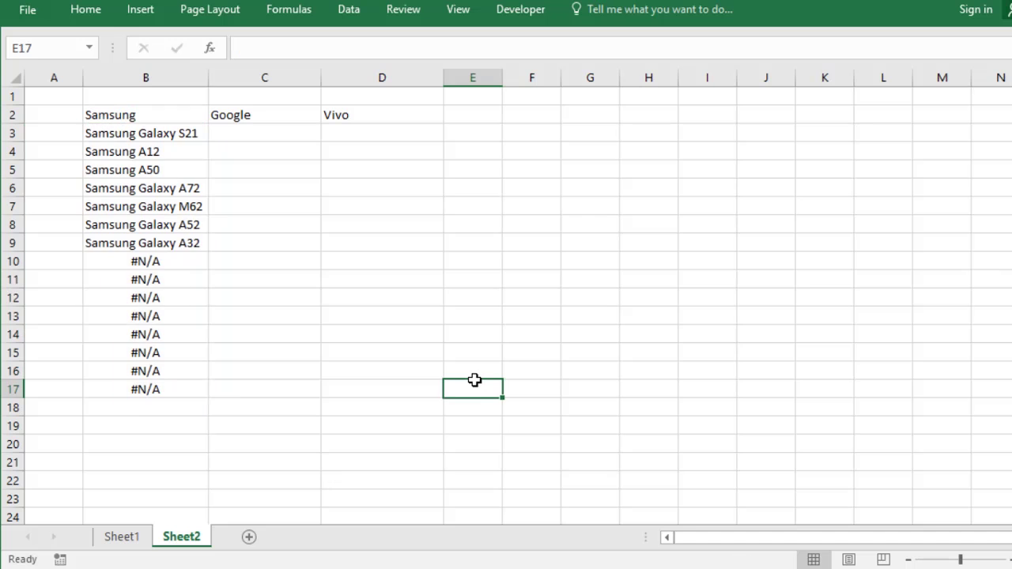
left_click(178, 138)
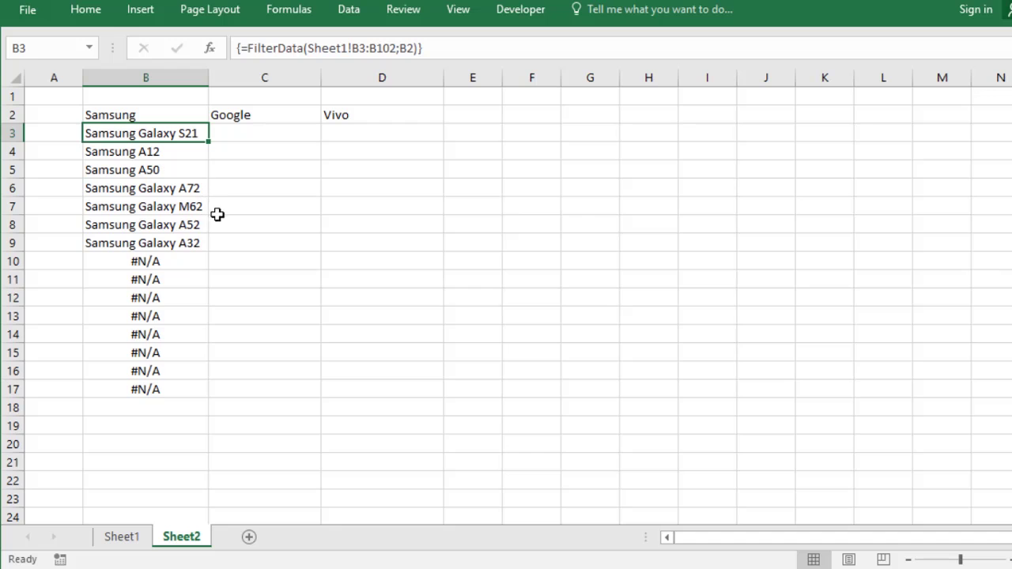
left_click(195, 225)
left_click(197, 244)
left_click(350, 221)
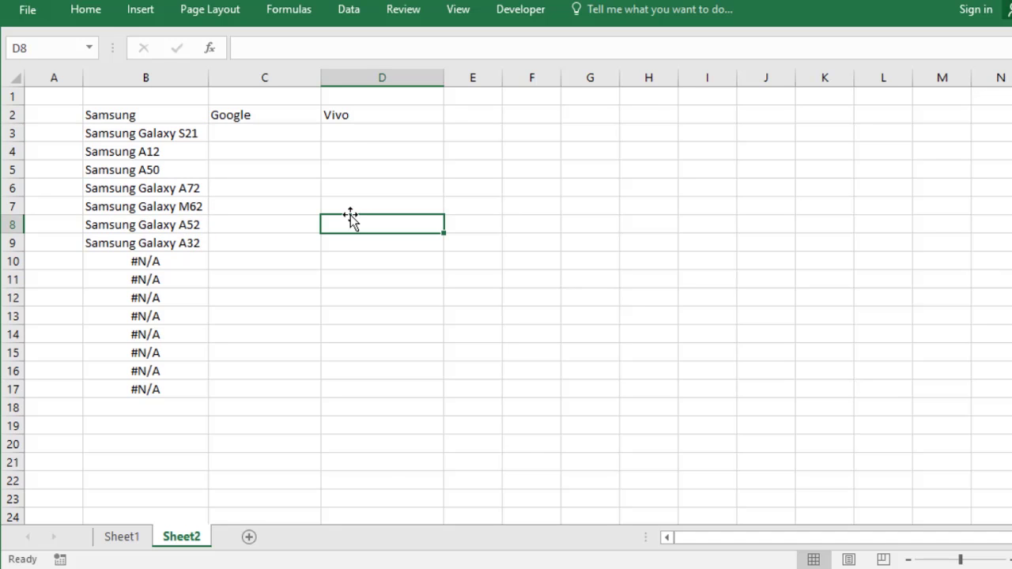
left_click(186, 136)
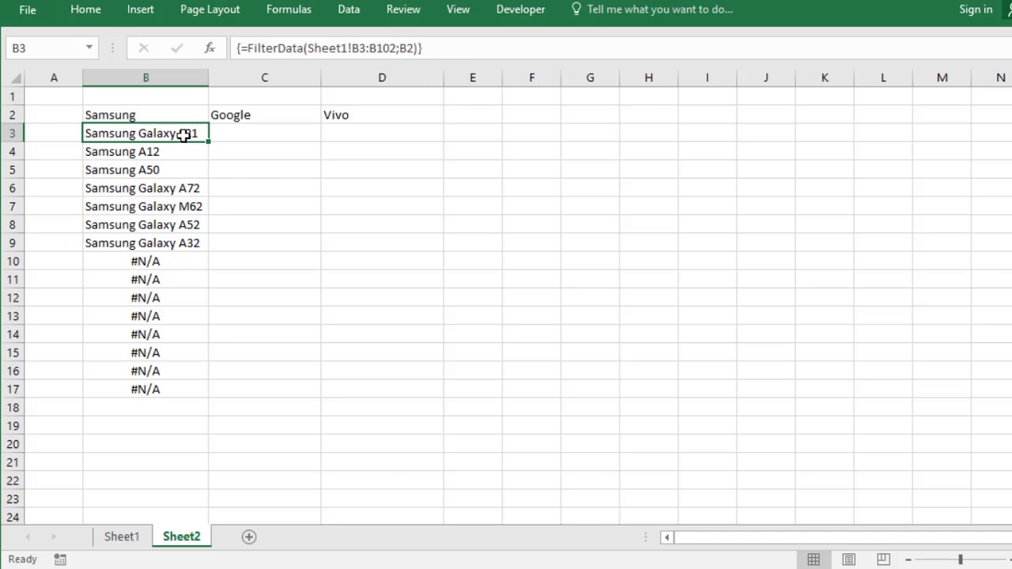
left_click(251, 131)
Step: Re-commit the B3 FilterData formula as an array formula
left_click(160, 138)
left_click(441, 49)
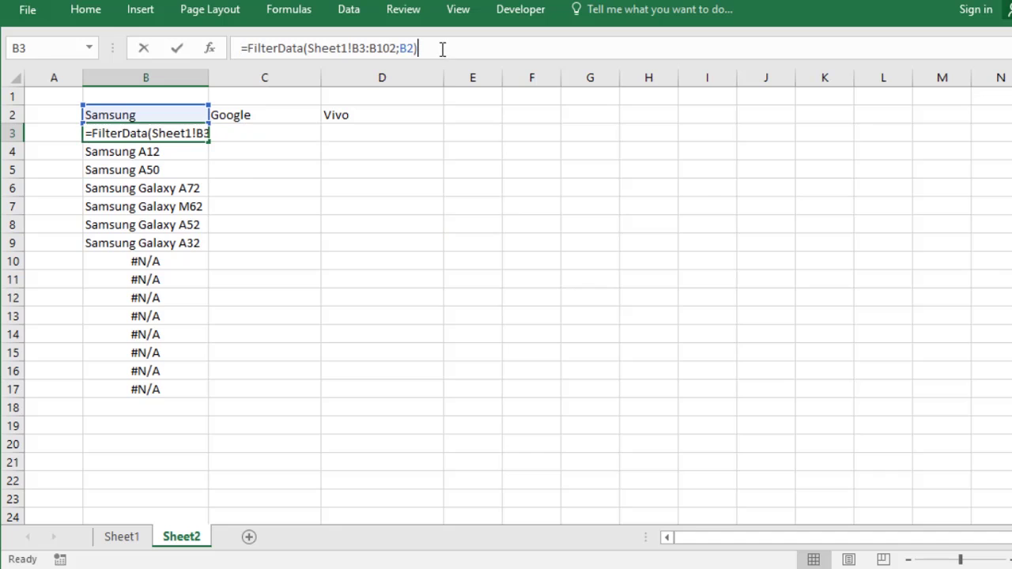
left_click_drag(441, 49, 231, 44)
key("ctrl+shift+Return")
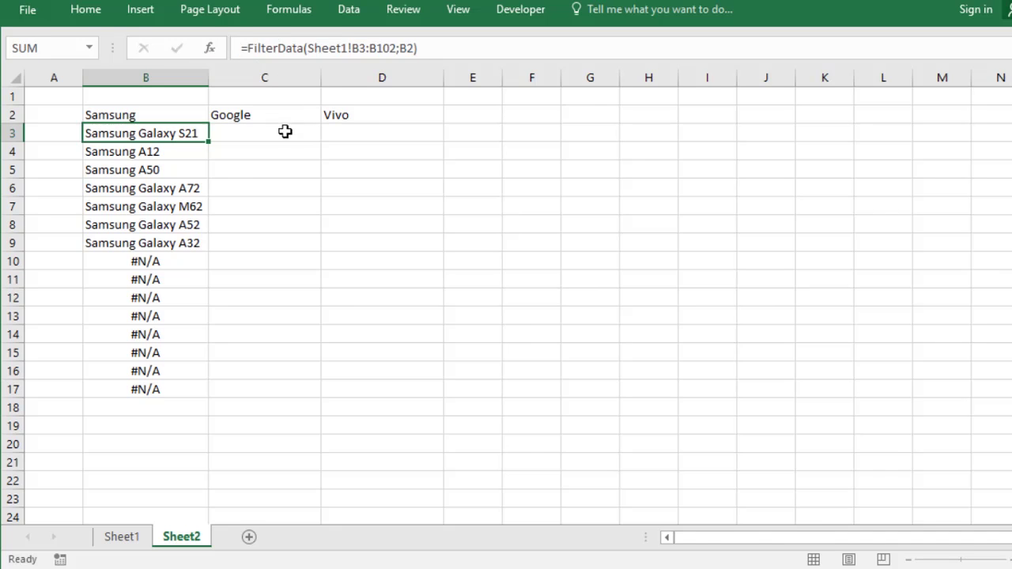
Step: Paste the FilterData formula into C3:C17, point its criterion to C2, and array-enter it
left_click_drag(281, 133, 279, 385)
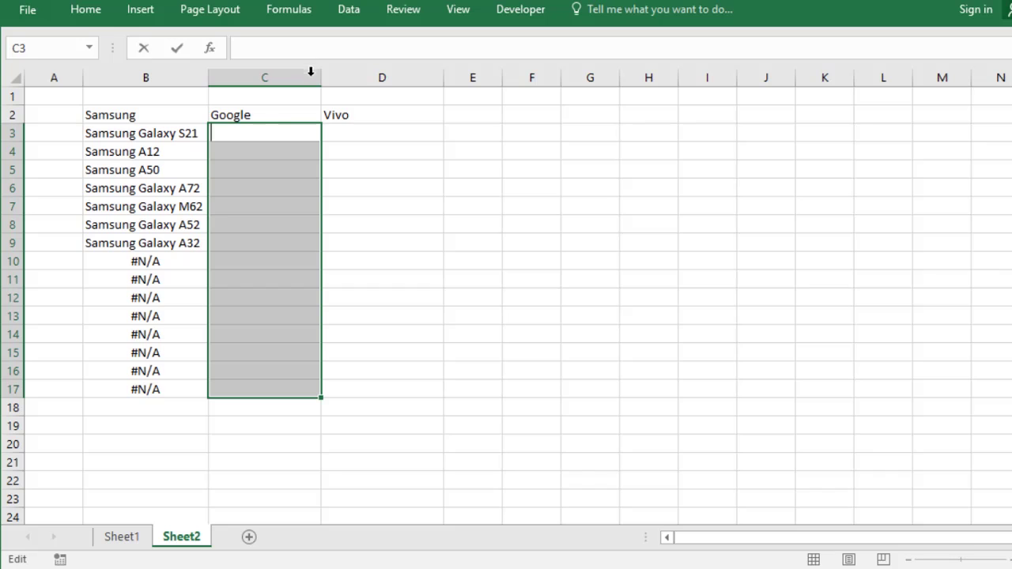
key("ctrl+v")
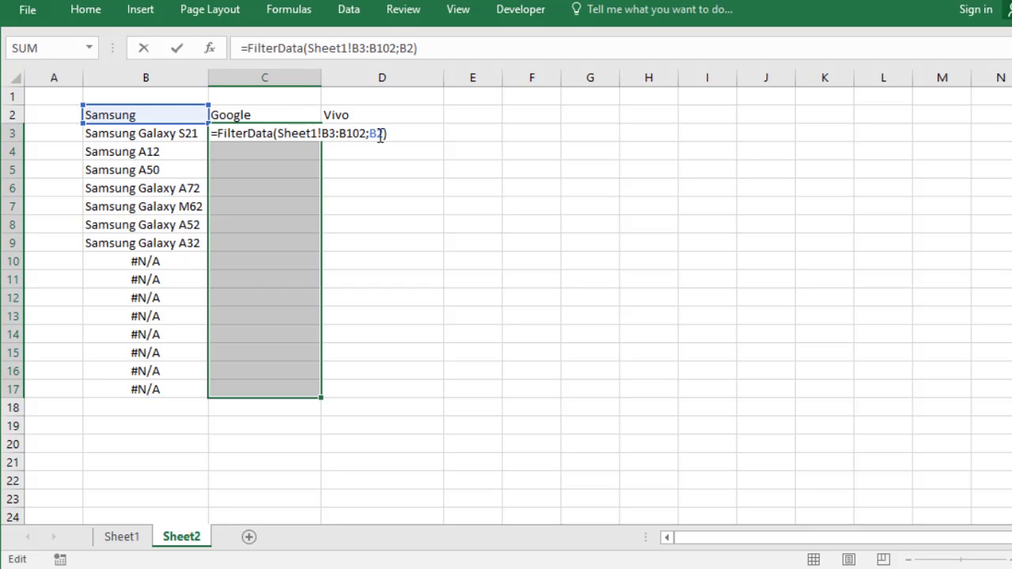
left_click_drag(203, 107, 233, 111)
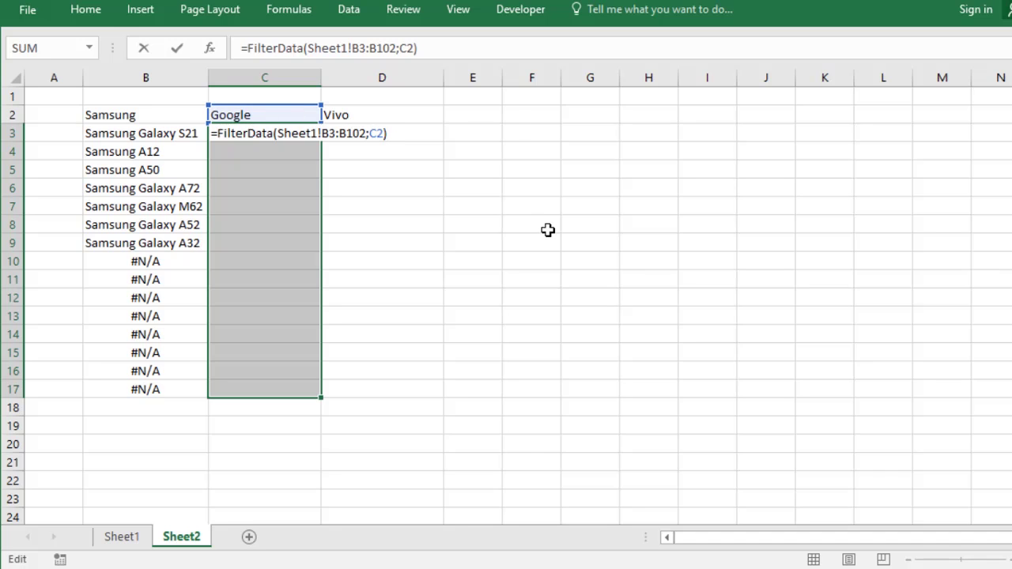
key("ctrl+shift+Return")
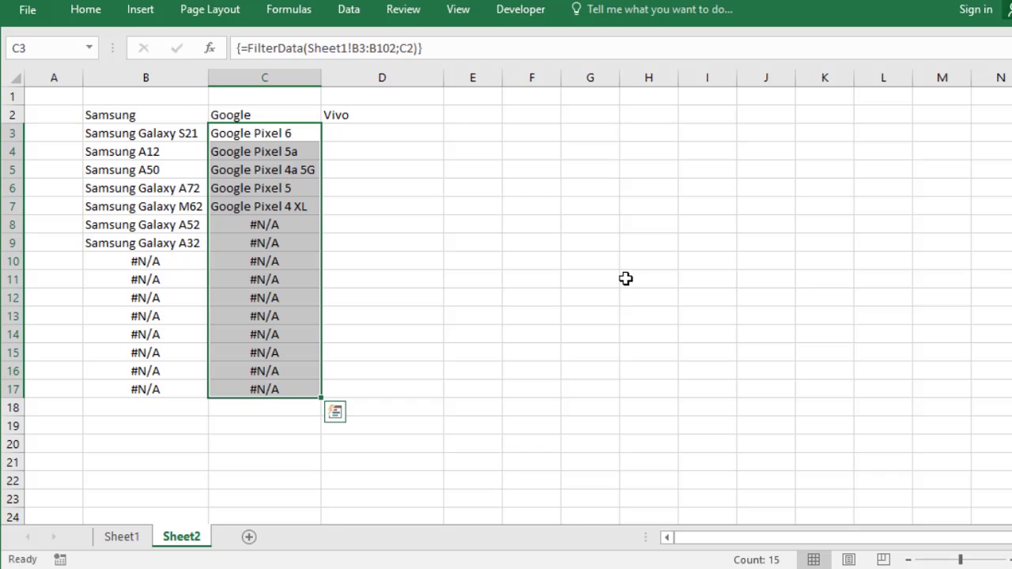
Step: Array-enter =FilterData(Sheet1!B3:B102;D2) across D3:D17 for the Vivo column
left_click(384, 172)
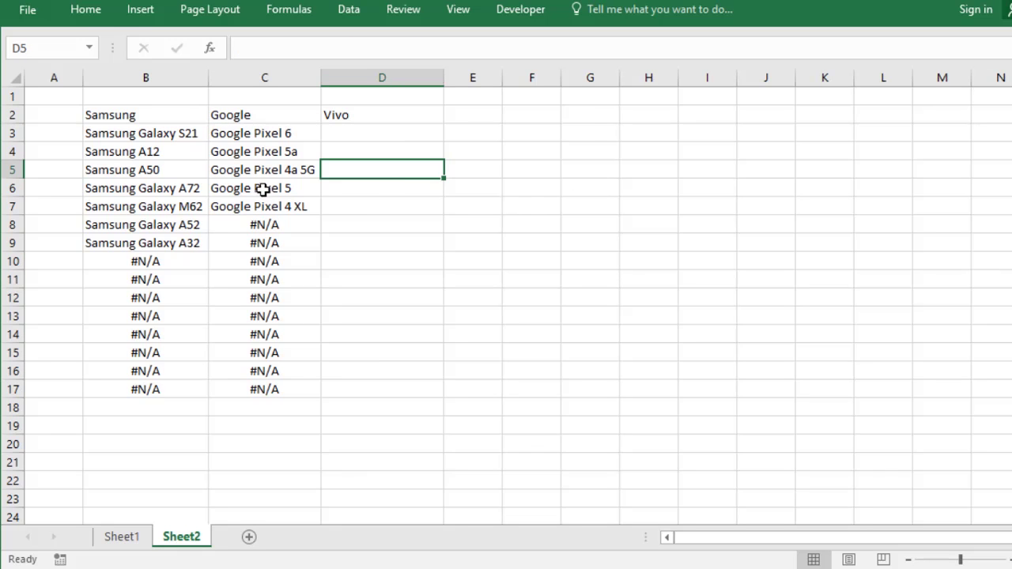
left_click_drag(353, 132, 369, 390)
key("F2")
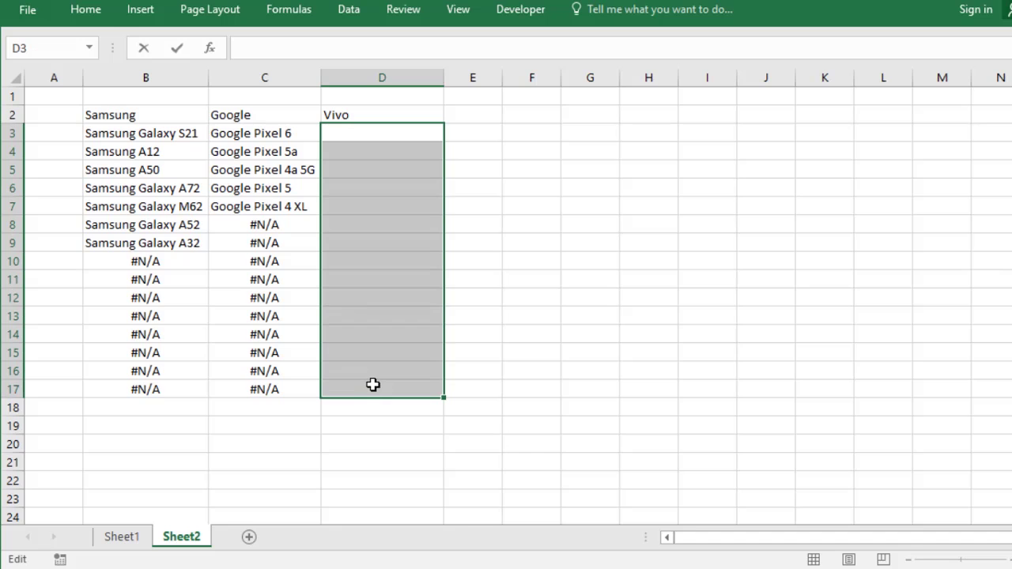
type("=FilterData(Sheet1!B3:B102;B2)")
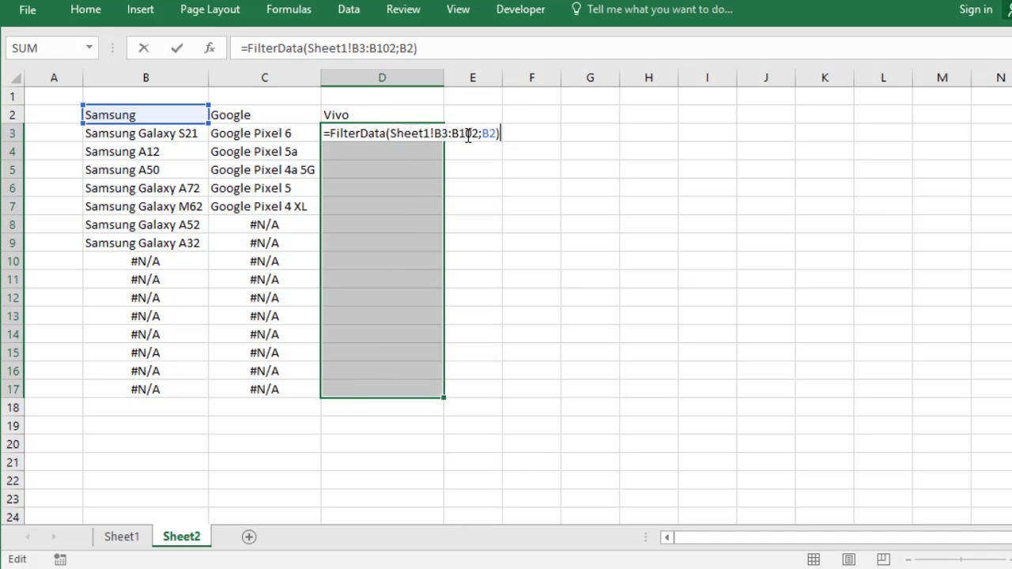
left_click_drag(209, 113, 341, 119)
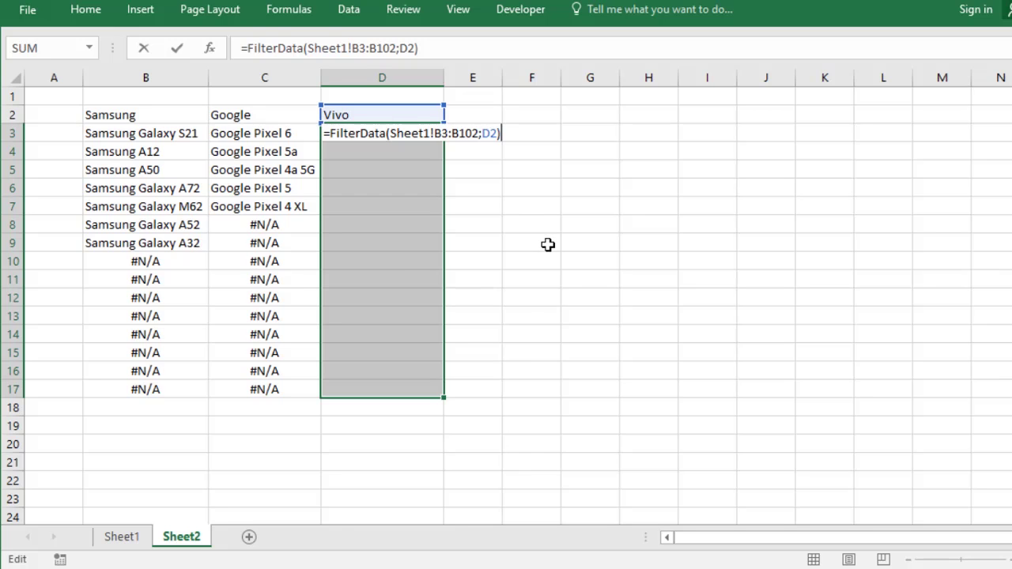
key("ctrl+shift+Return")
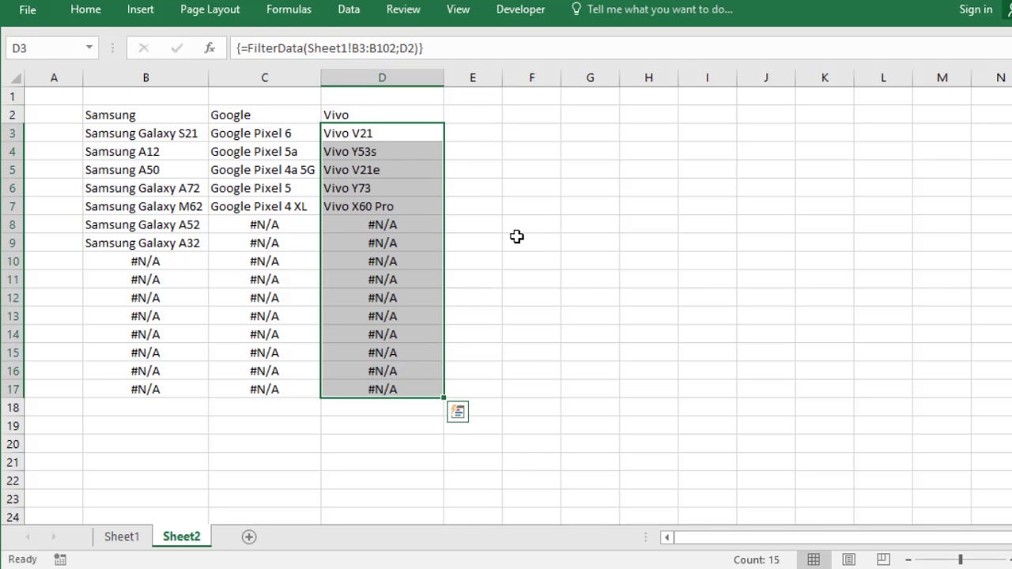
Step: Check the five Vivo results and the array formula in column D
left_click(517, 239)
left_click(377, 135)
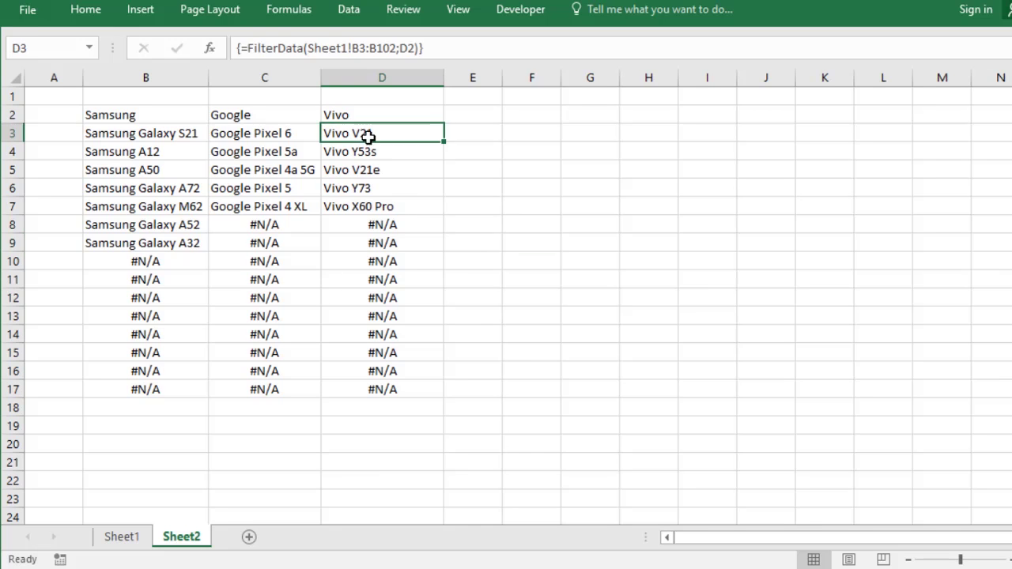
left_click(384, 154)
left_click(395, 199)
left_click(449, 154)
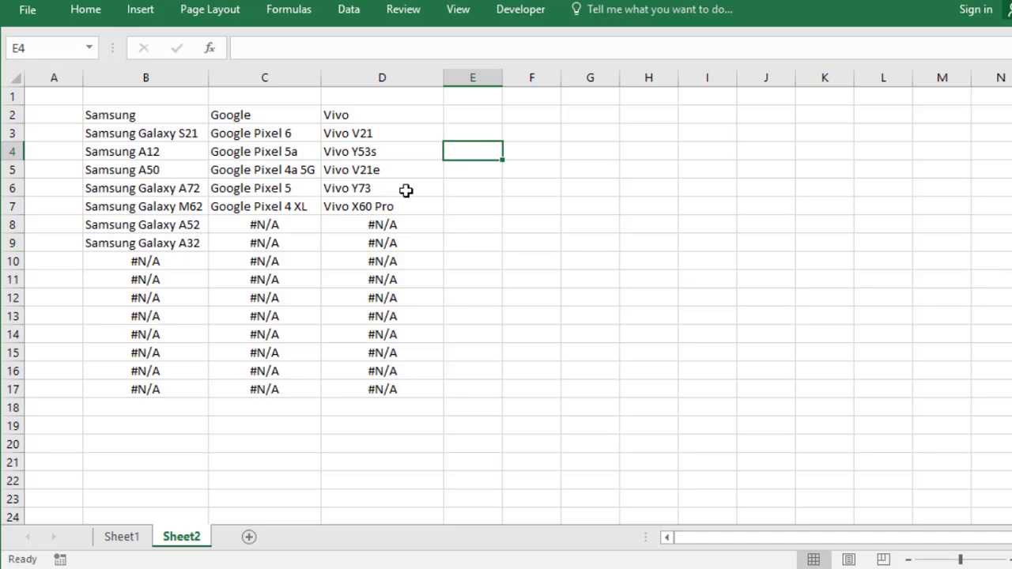
left_click(122, 537)
scroll(179, 133, "up", 7)
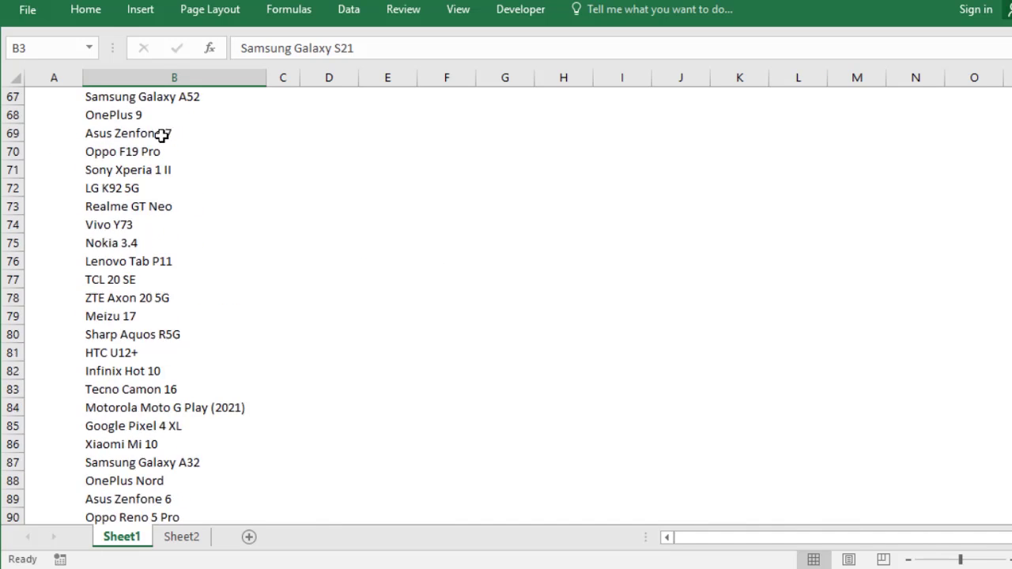
scroll(158, 135, "up", 9)
scroll(158, 135, "up", 9)
scroll(160, 127, "up", 4)
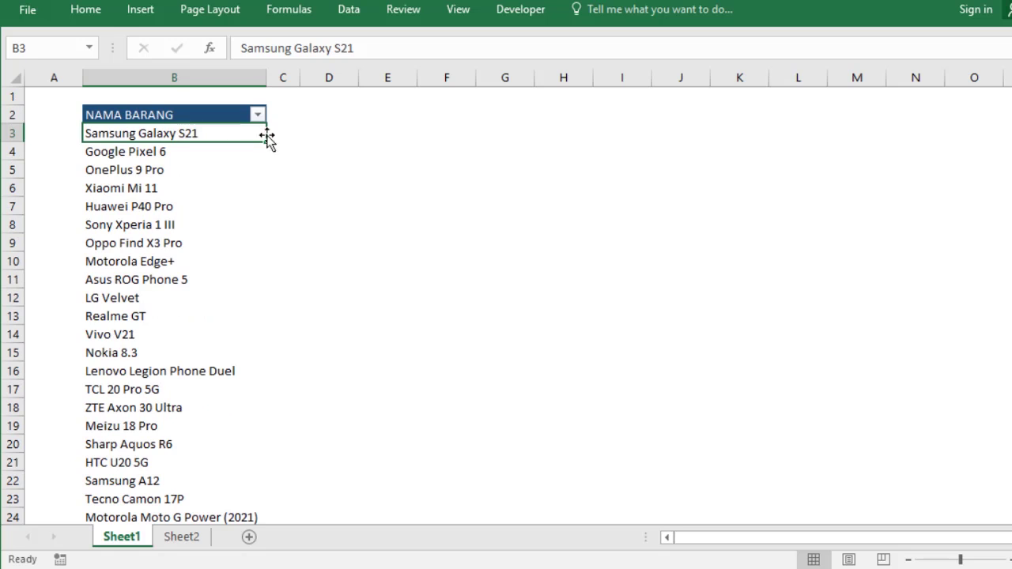
left_click(258, 116)
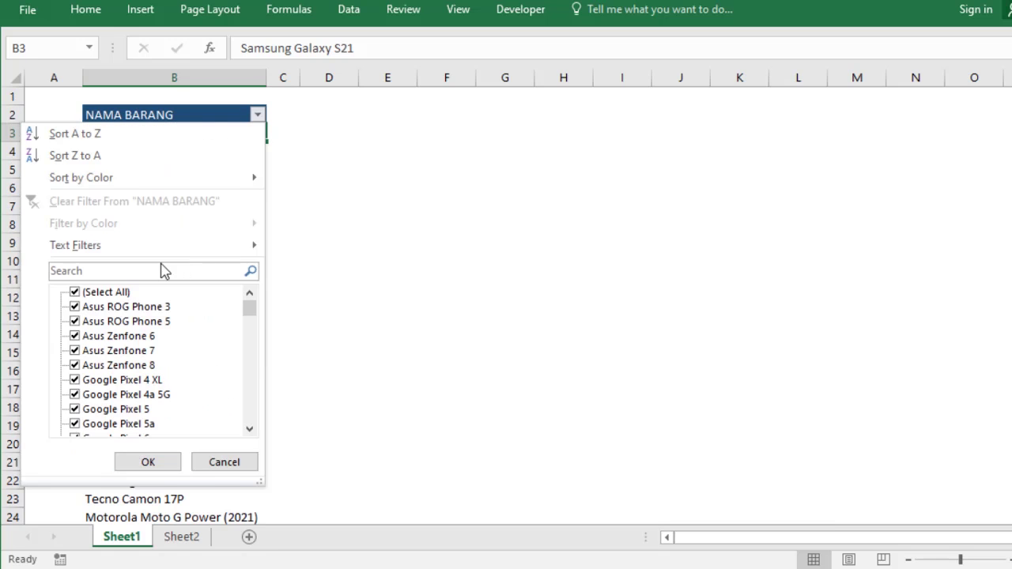
left_click(375, 221)
left_click(362, 187)
left_click(179, 154)
left_click(257, 115)
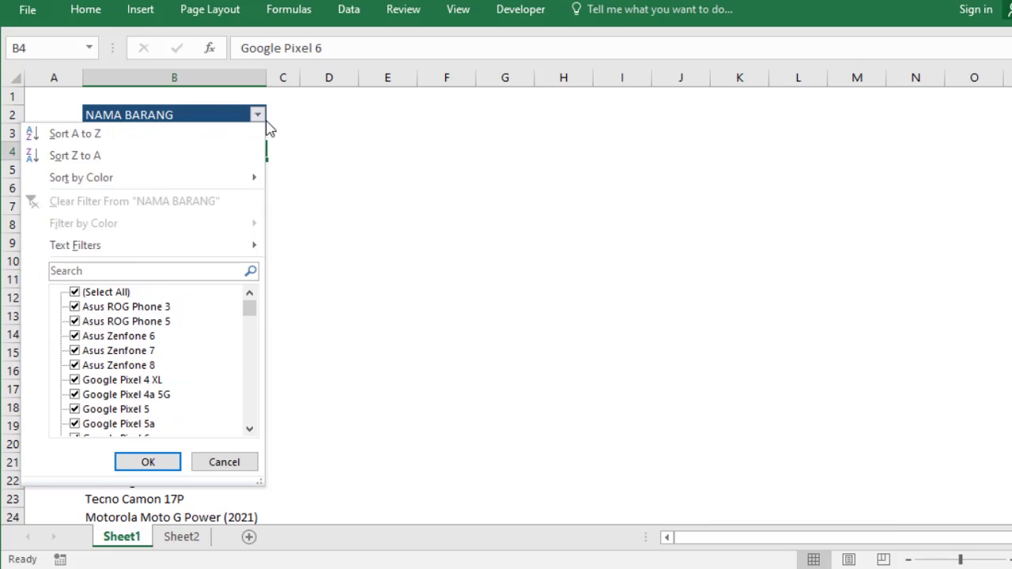
left_click(268, 123)
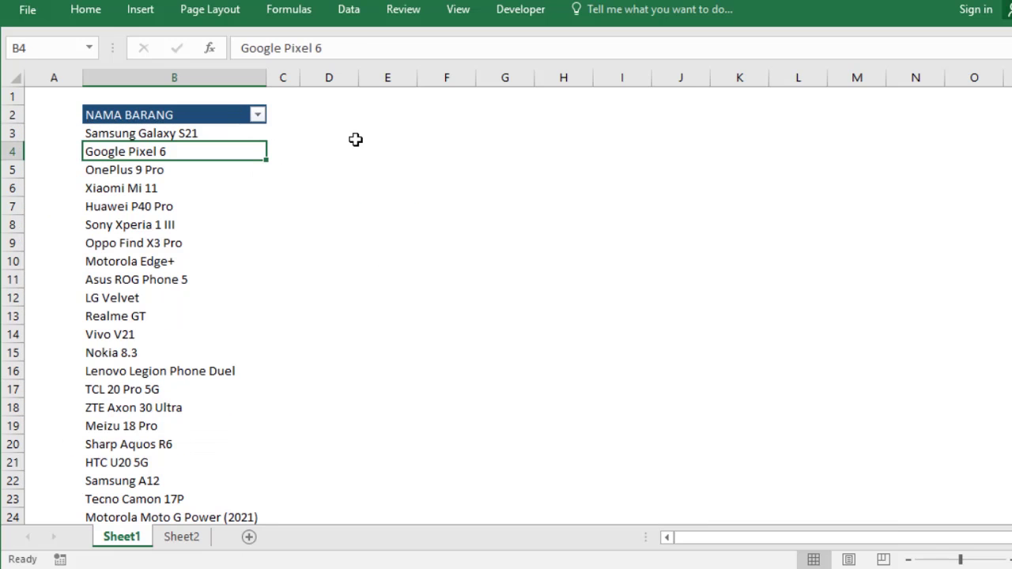
left_click(178, 537)
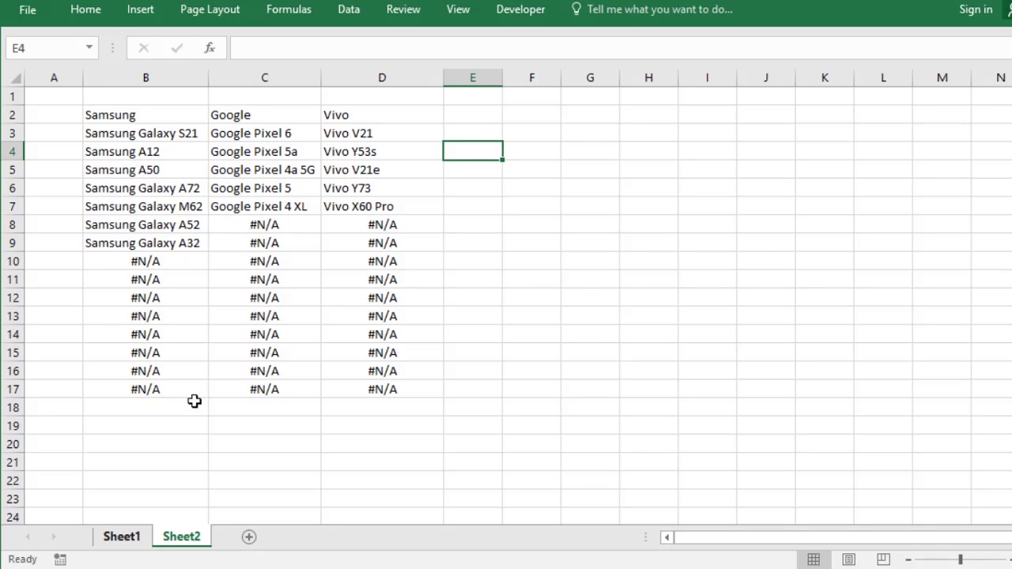
left_click(264, 133)
left_click(121, 537)
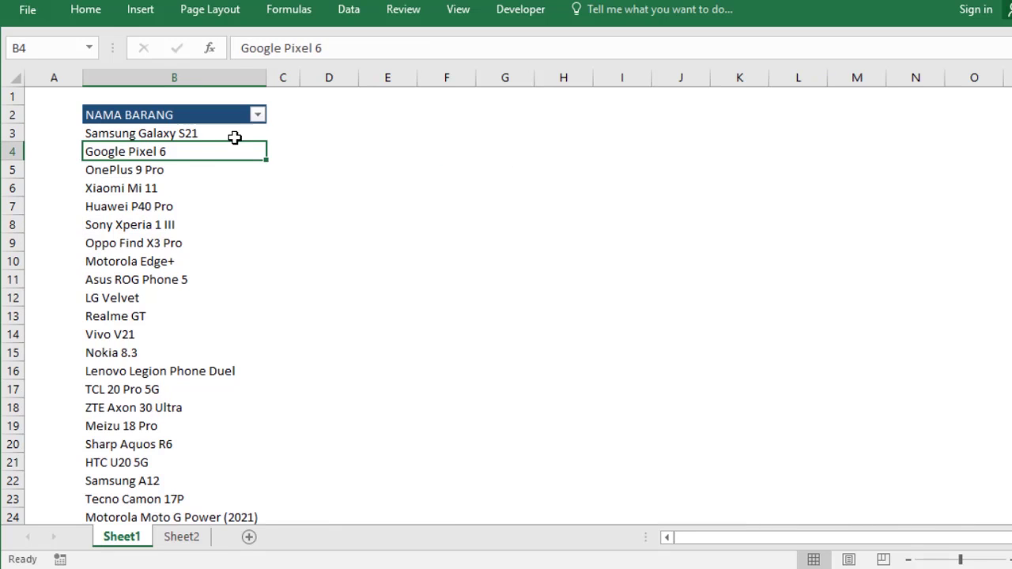
left_click(258, 115)
left_click(324, 134)
left_click(181, 537)
left_click(494, 136)
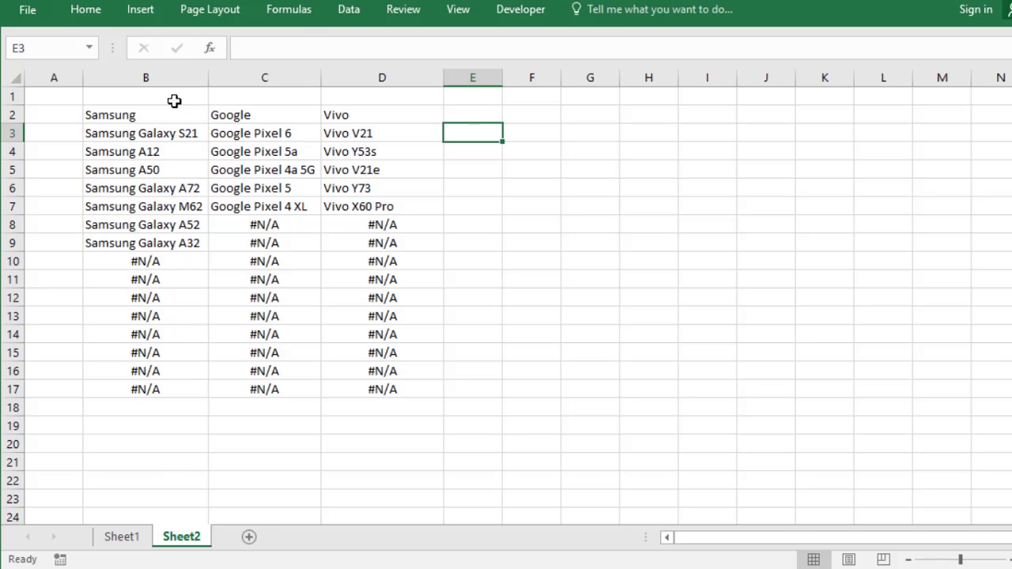
left_click(158, 133)
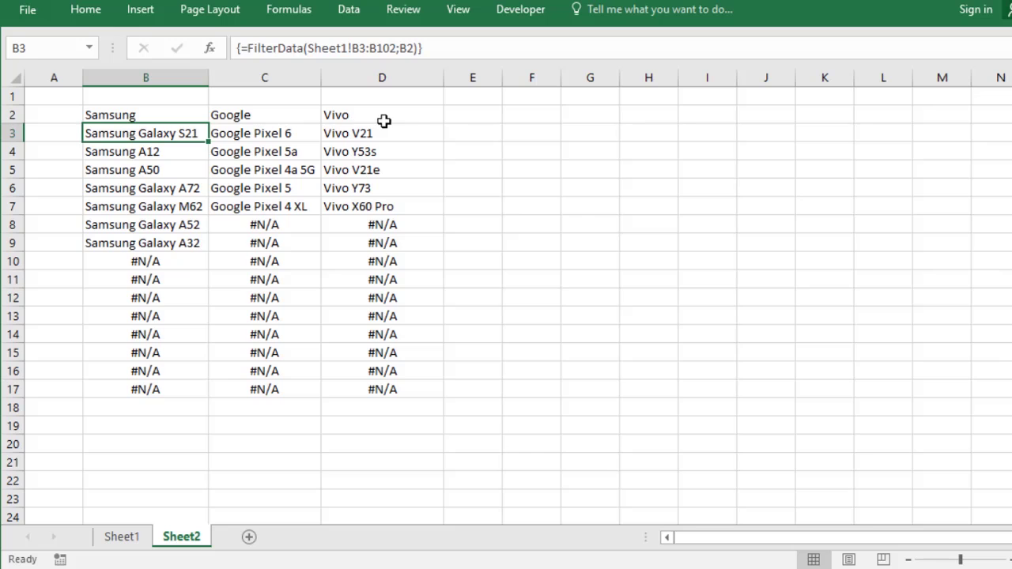
left_click(425, 119)
left_click(463, 118)
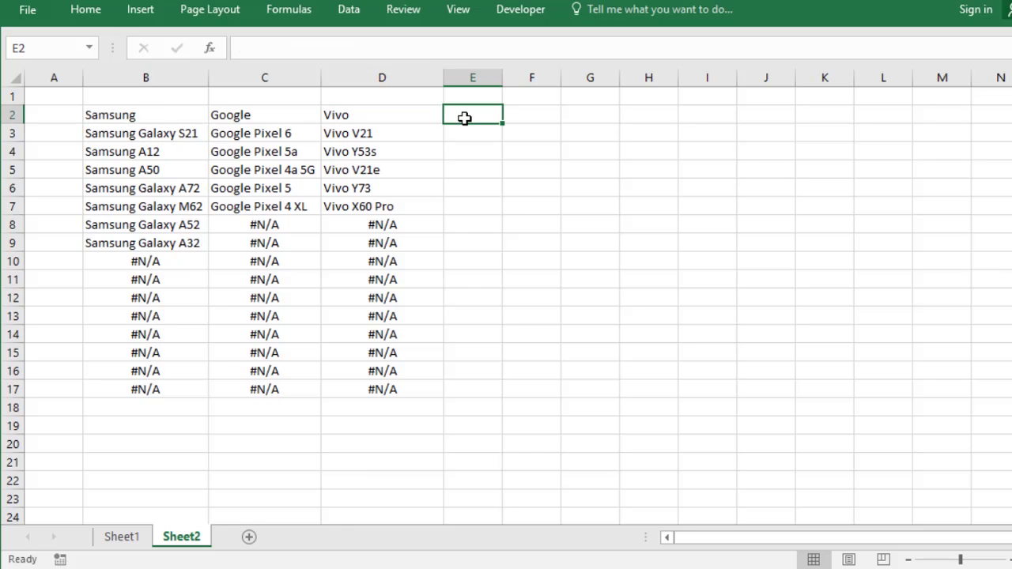
left_click(122, 538)
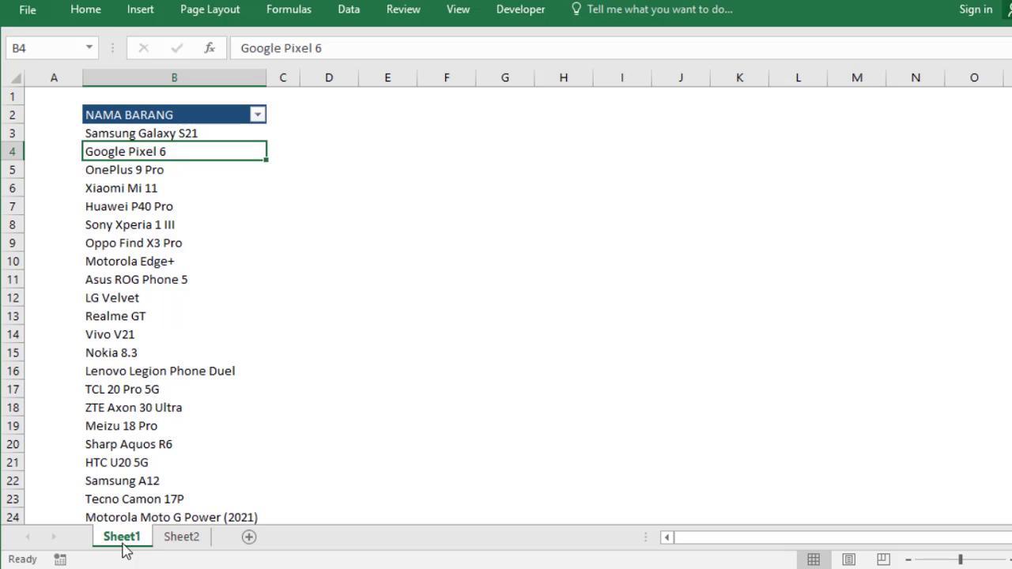
left_click(180, 538)
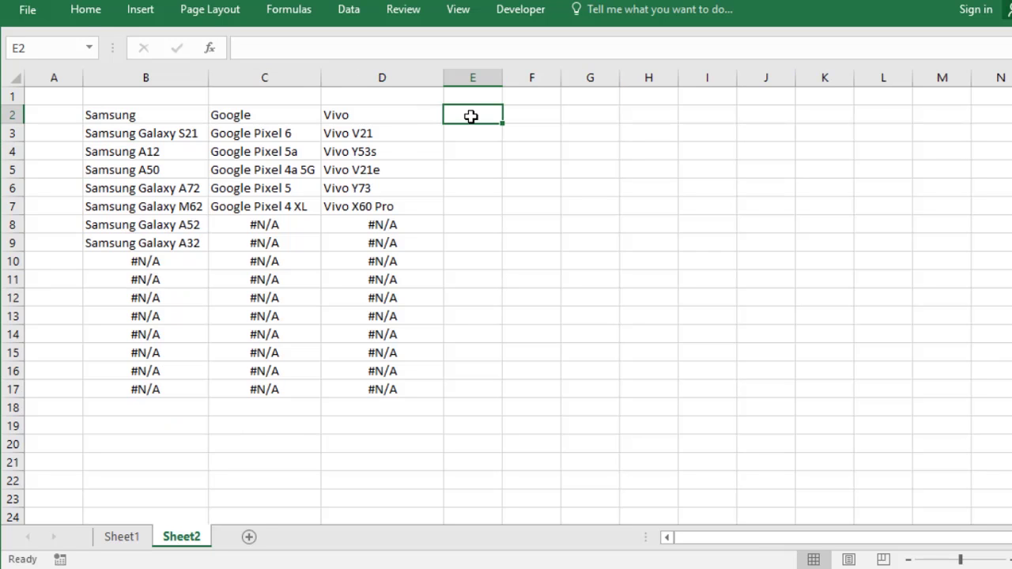
Step: Add a 'Sony' header in E2 and array-enter =FilterData(Sheet1!B3:B102;E2) into E3:E17
type("Sony")
key("Return")
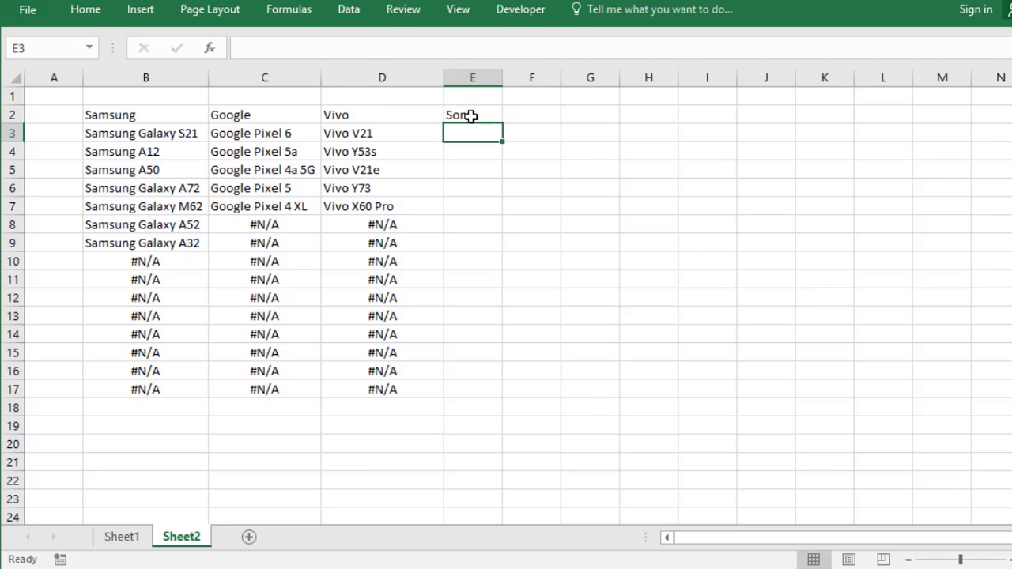
left_click_drag(466, 135, 467, 384)
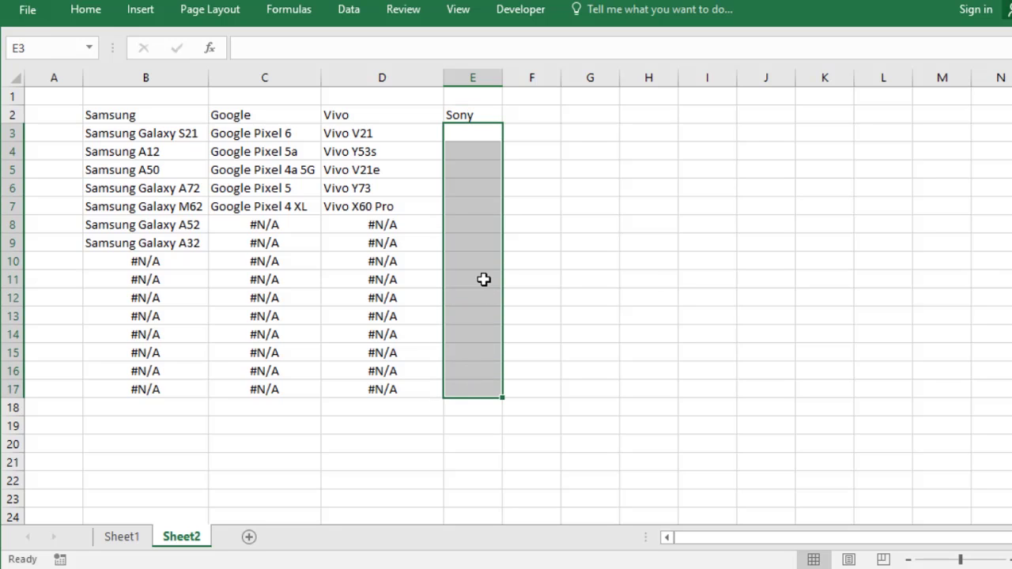
key("F2")
type("=FilterData(Sheet1!B3:B102;B2)")
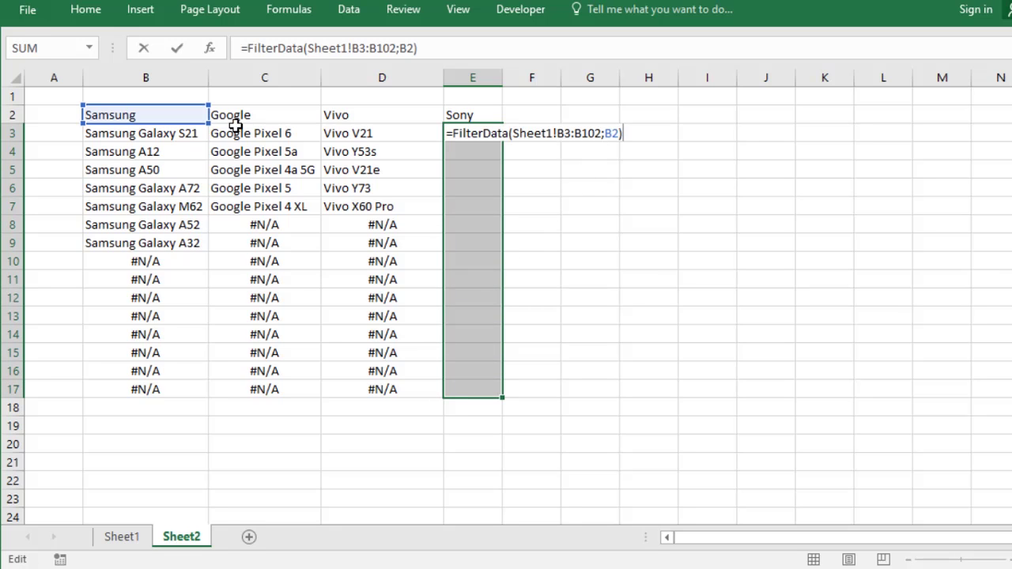
left_click_drag(207, 114, 459, 125)
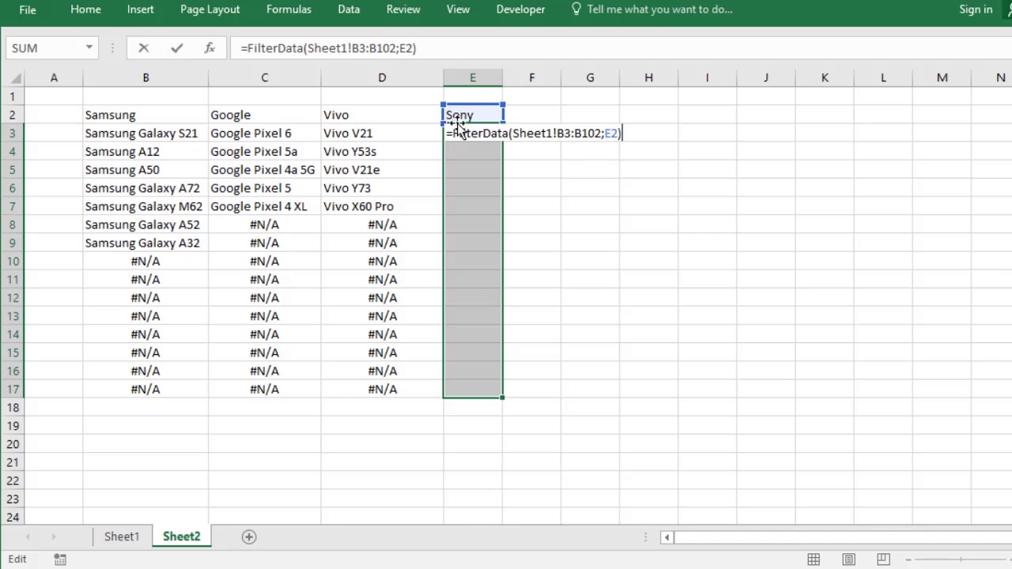
key("ctrl+shift+Return")
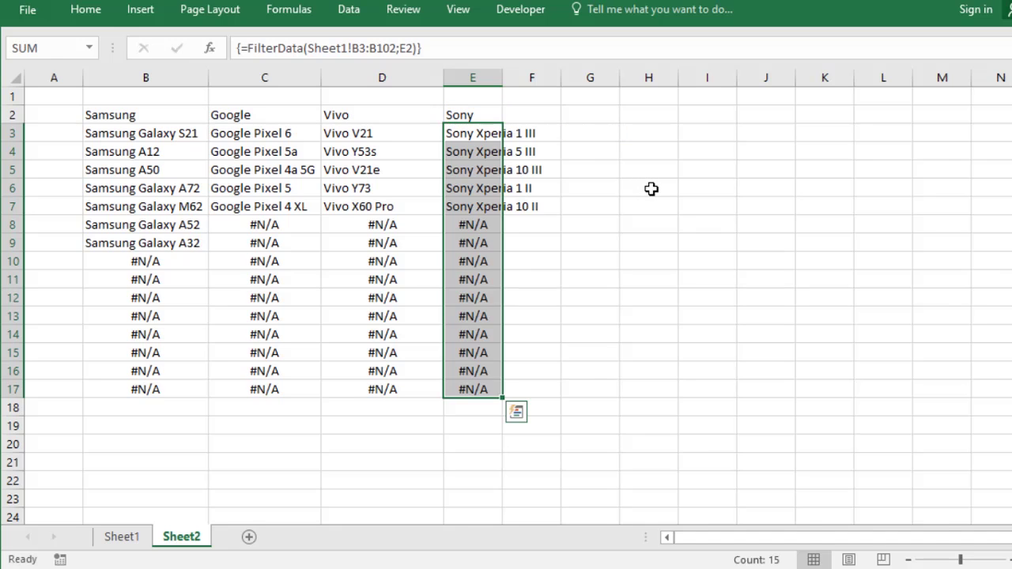
Step: Check the result formulas, then autofit column E to the longest Xperia model name
left_click(650, 188)
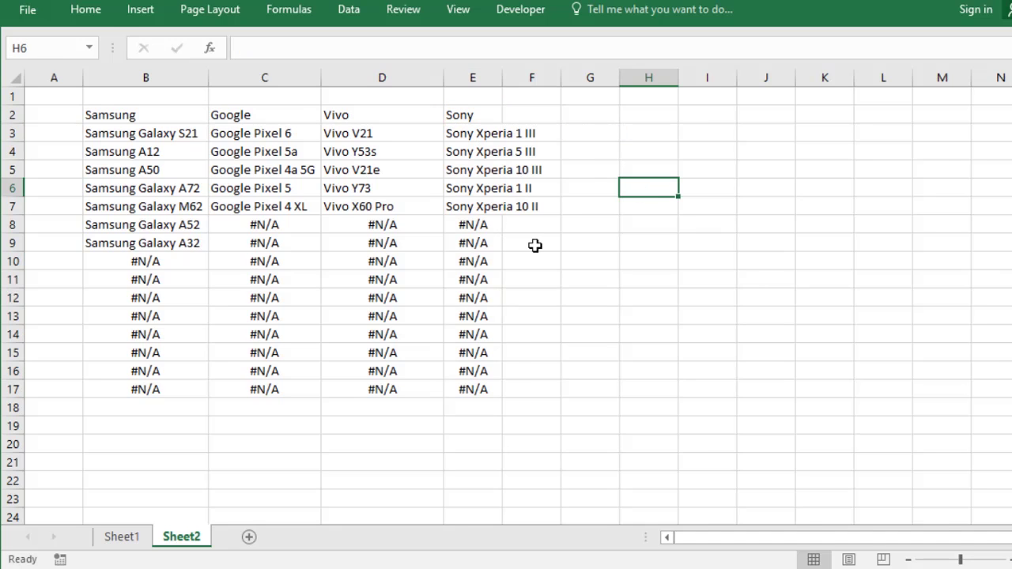
left_click(687, 268)
left_click(278, 228)
left_click(611, 241)
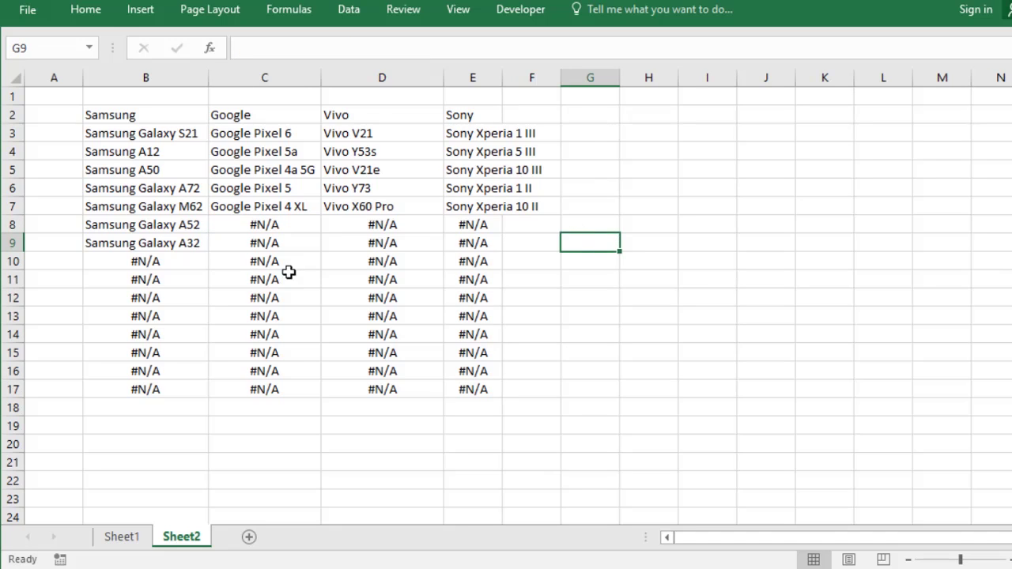
left_click(153, 263)
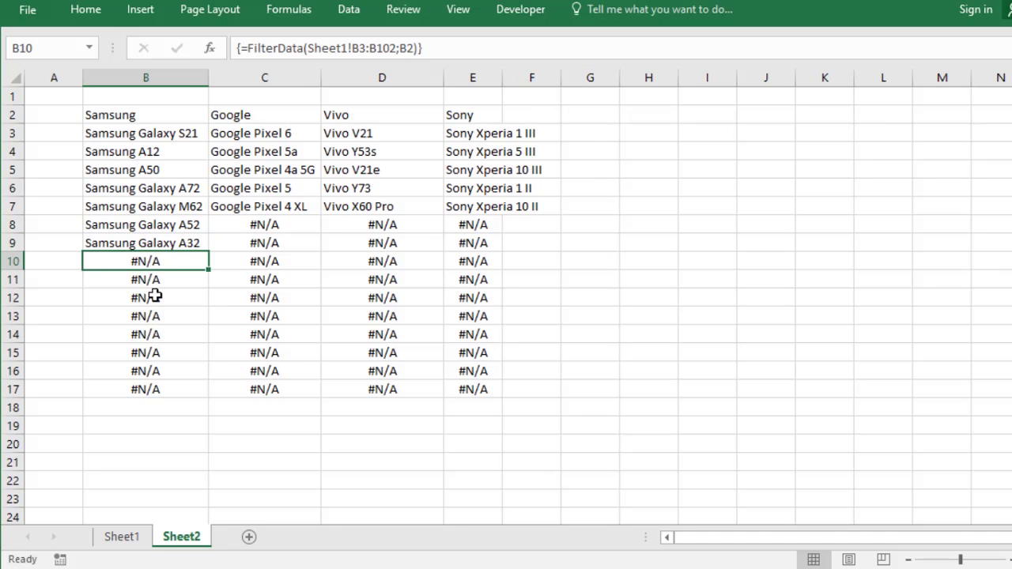
left_click(319, 282)
left_click(281, 223)
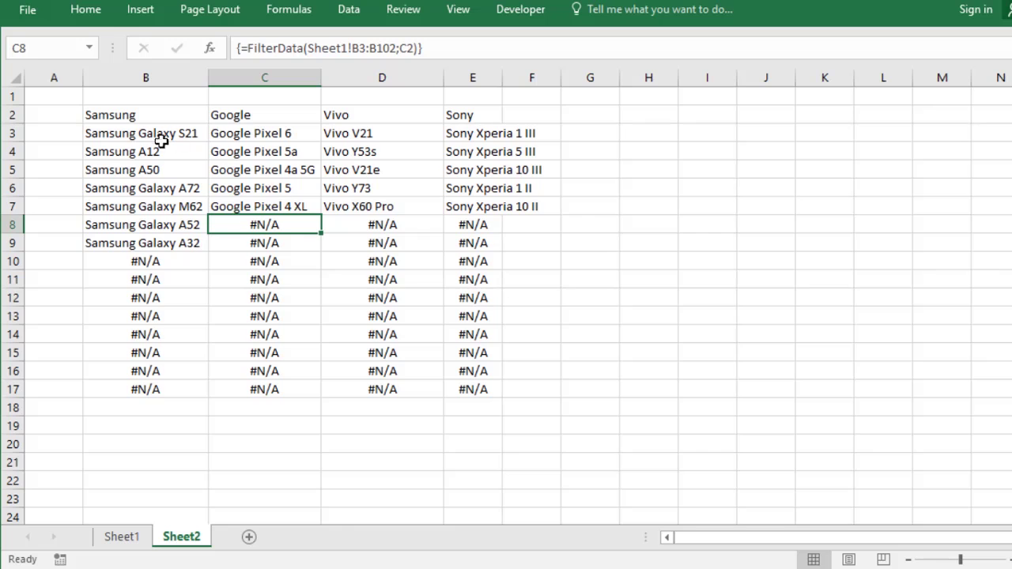
left_click_drag(126, 135, 488, 393)
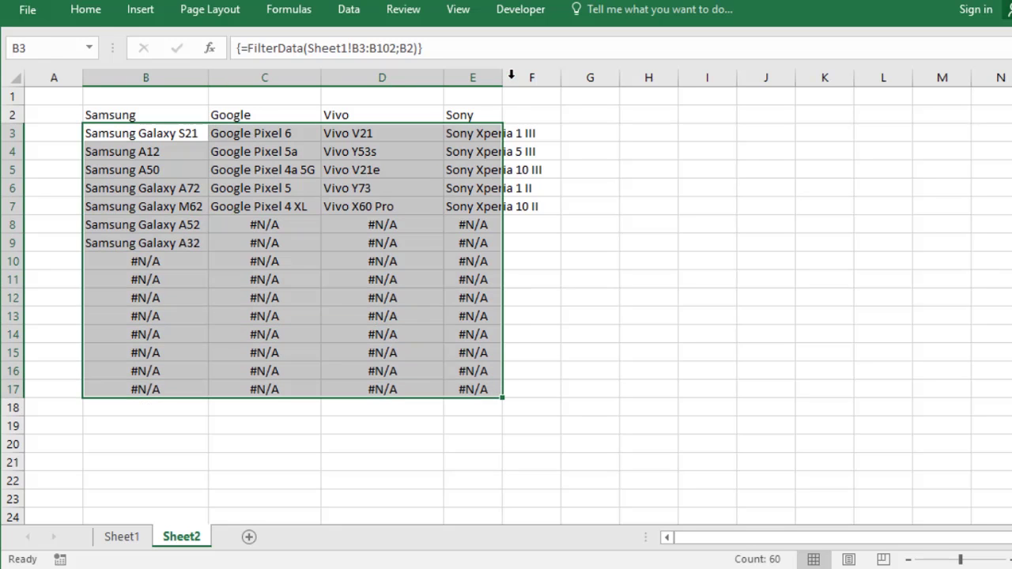
double_click(502, 77)
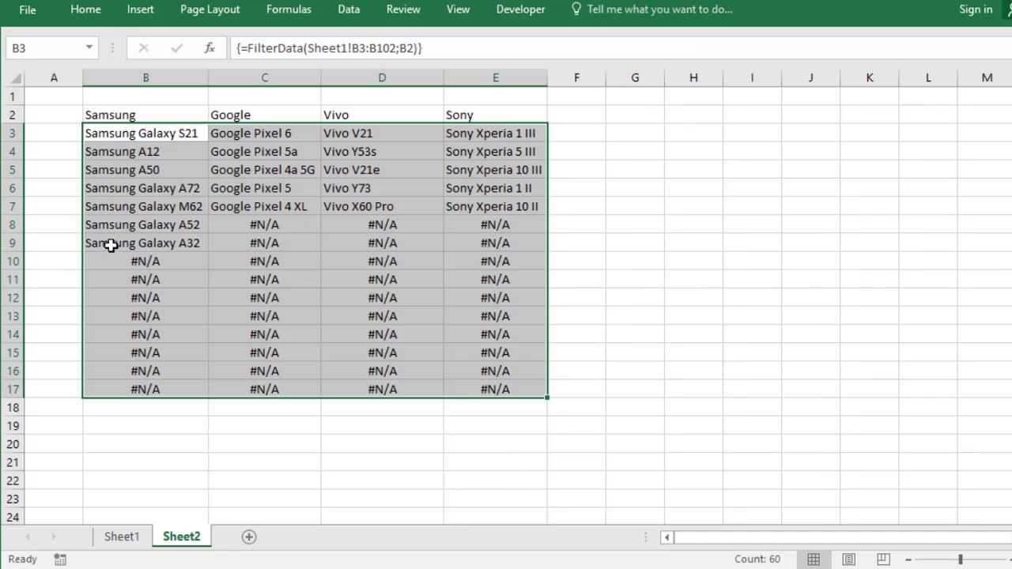
Step: Open the Conditional Formatting Rules Manager from the Home ribbon and move it aside
left_click(87, 9)
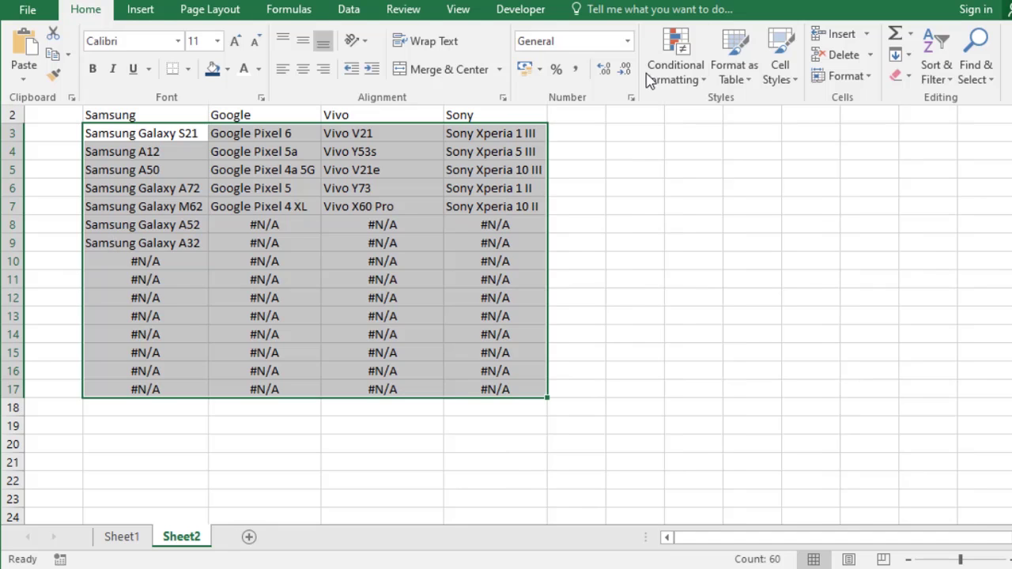
left_click(654, 83)
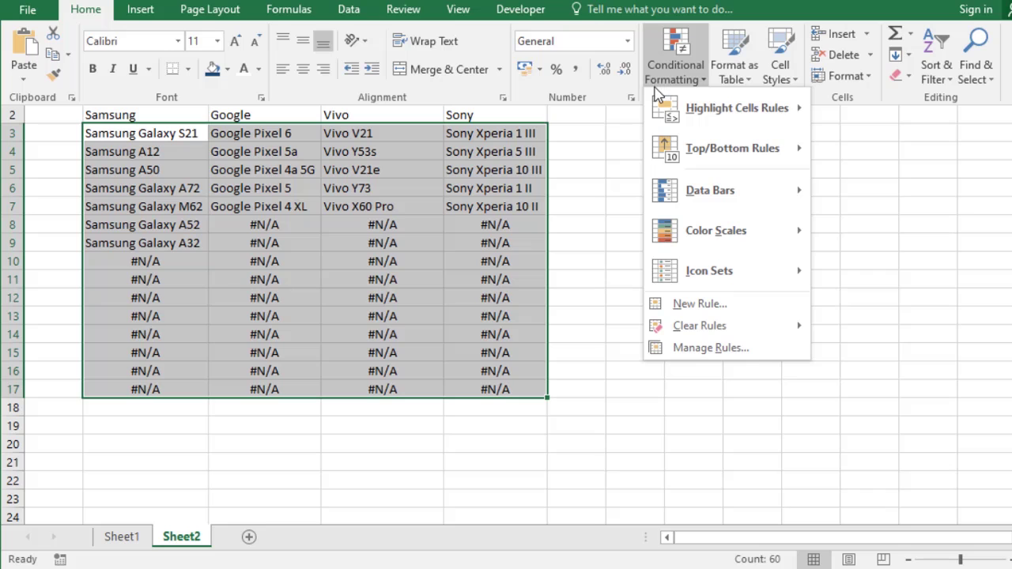
left_click(694, 349)
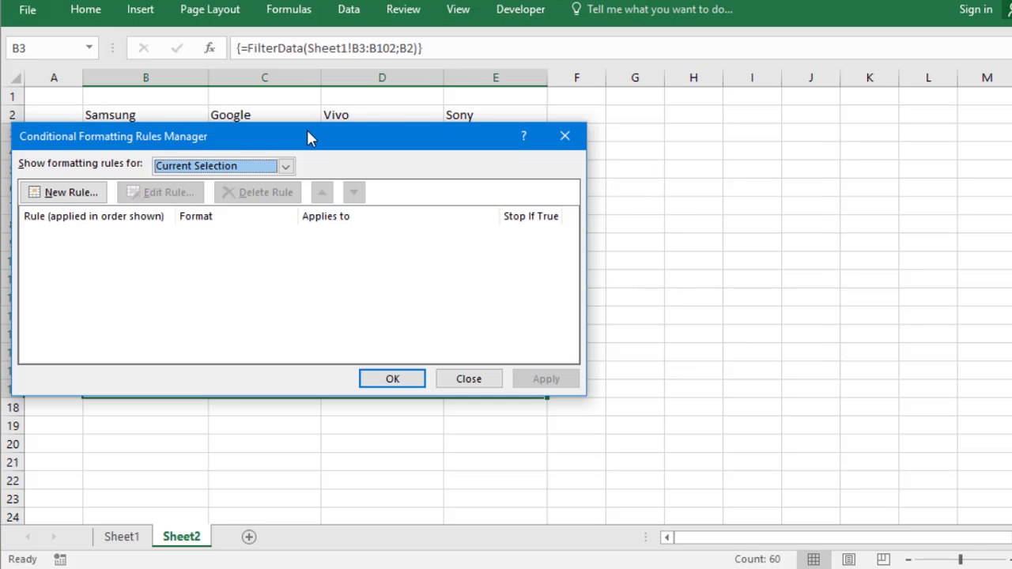
left_click_drag(307, 139, 555, 139)
Step: Start a new formula-based rule using =isna(B3) and bring up its Format settings
left_click(307, 197)
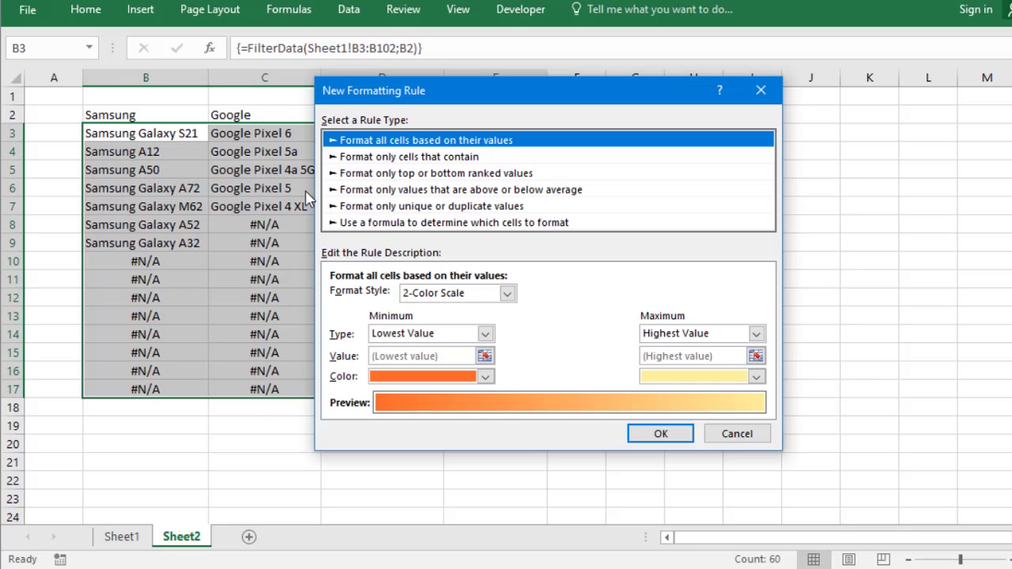
left_click(393, 227)
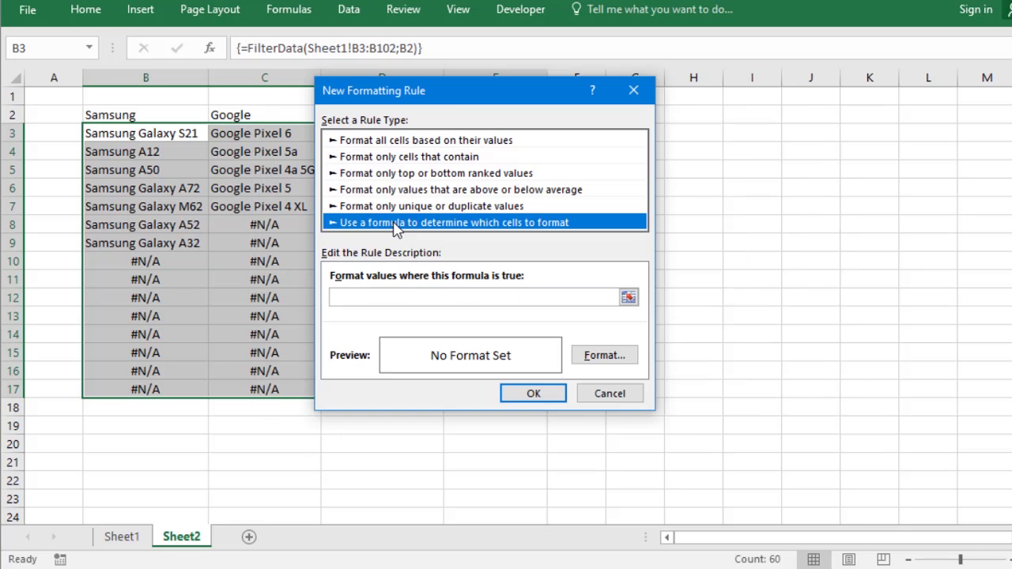
left_click(392, 296)
type("=isna(B3)")
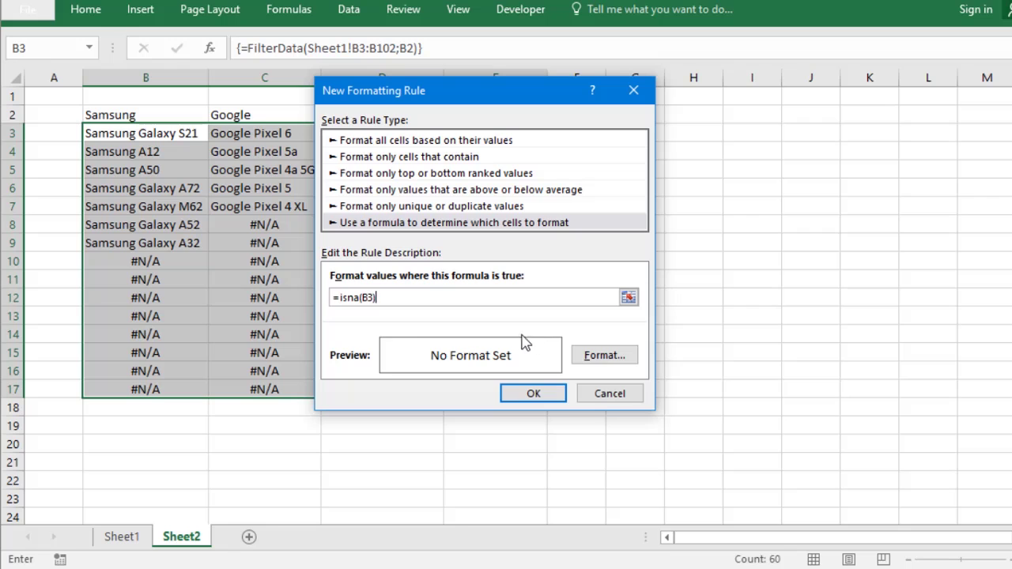
left_click(606, 358)
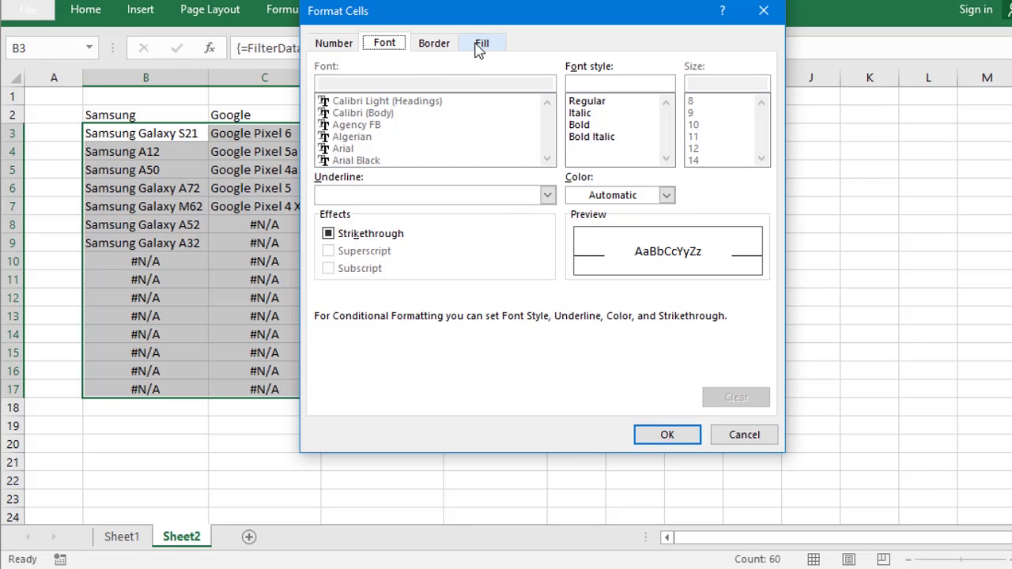
Step: Set the rule's font colour to white
left_click(484, 46)
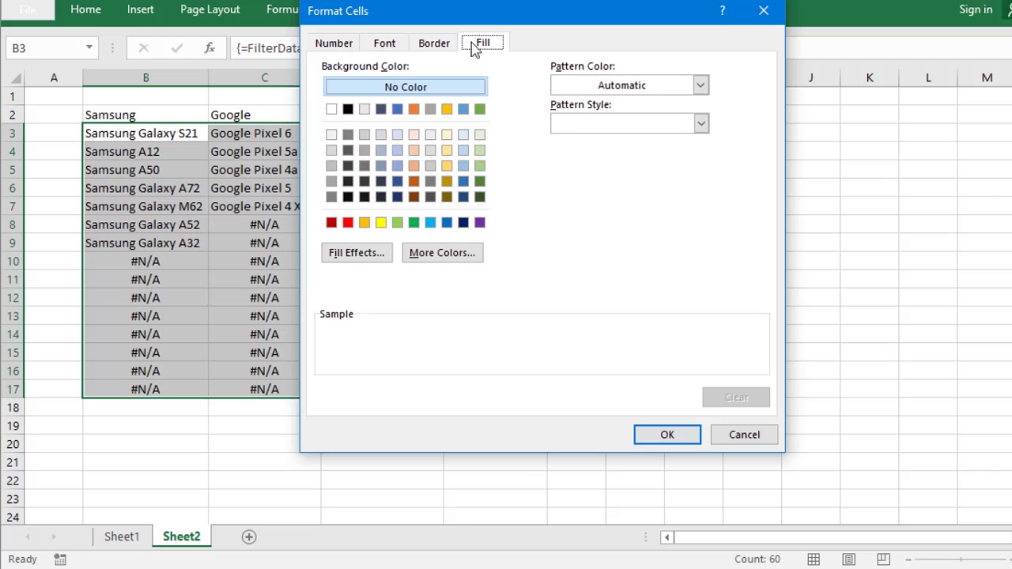
left_click(387, 49)
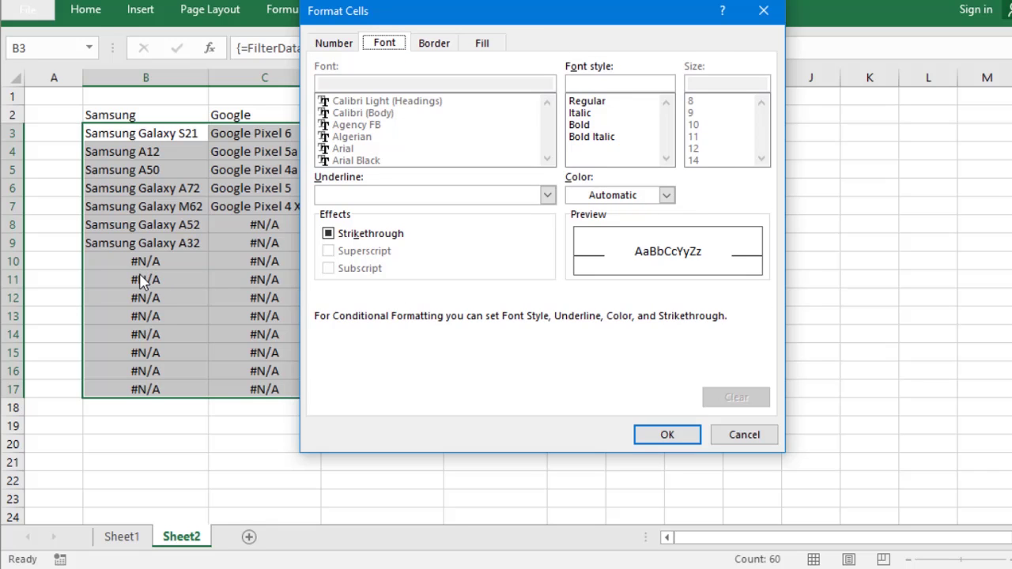
left_click(587, 196)
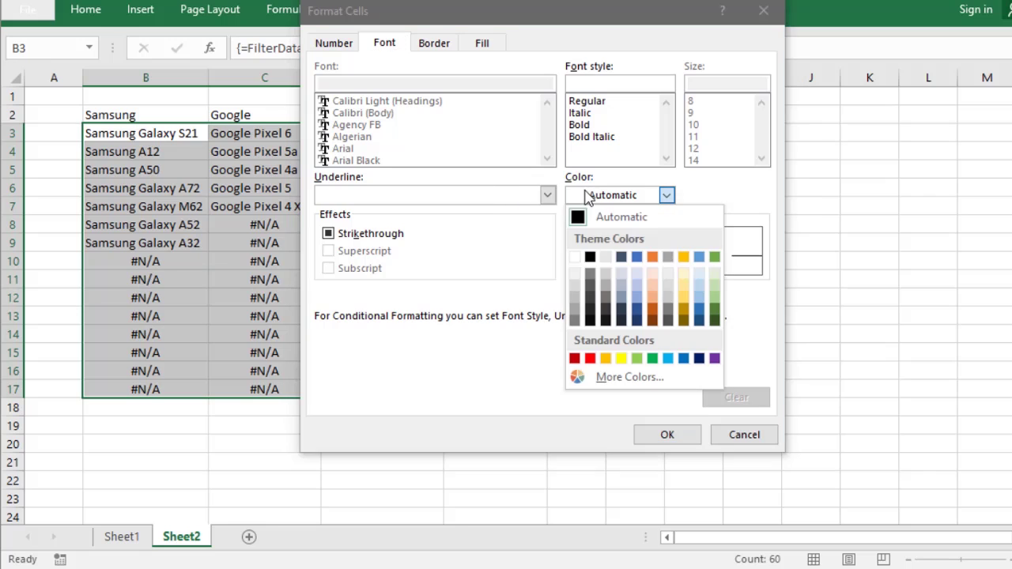
left_click(575, 256)
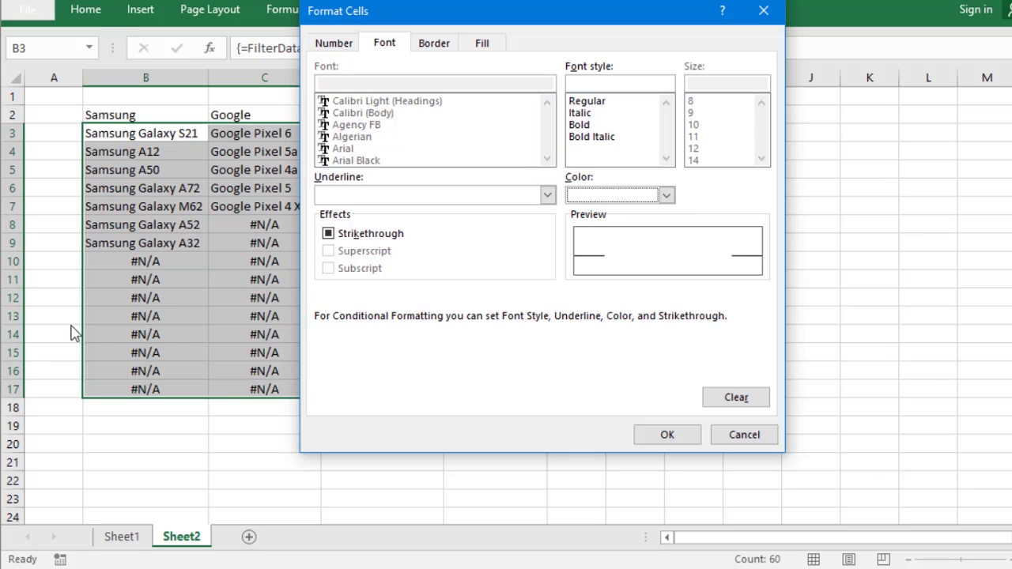
left_click(666, 196)
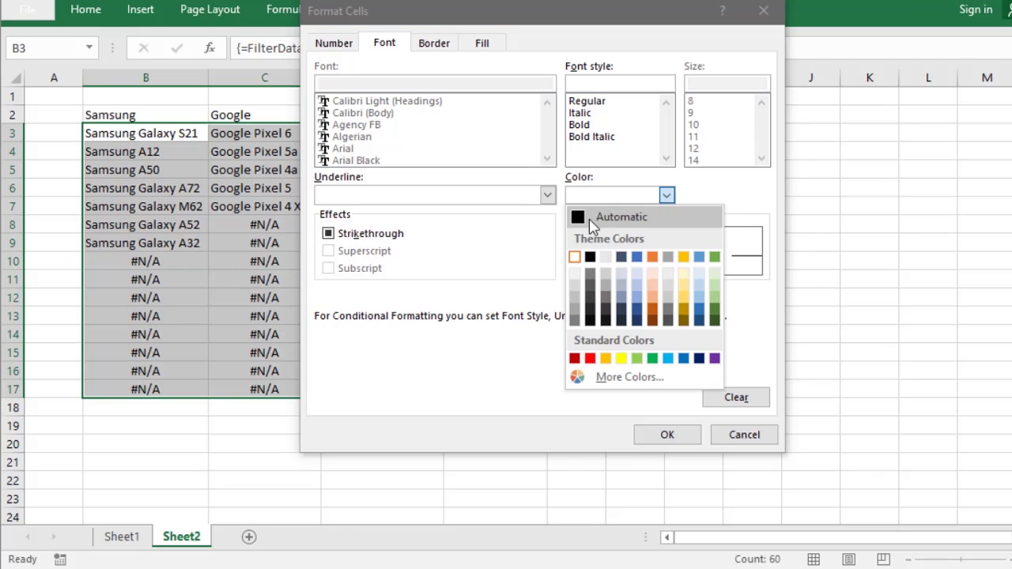
left_click(574, 258)
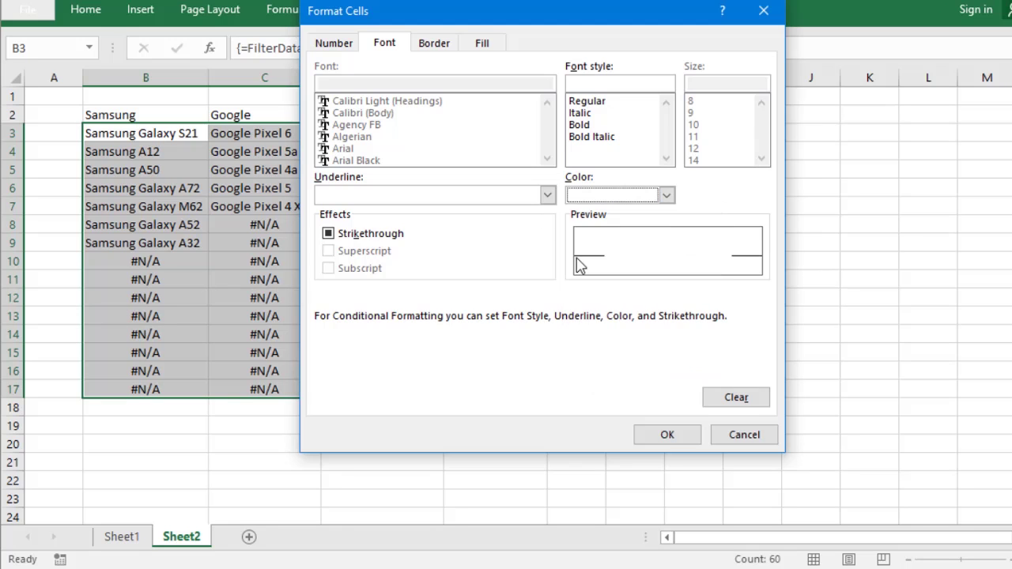
left_click(667, 435)
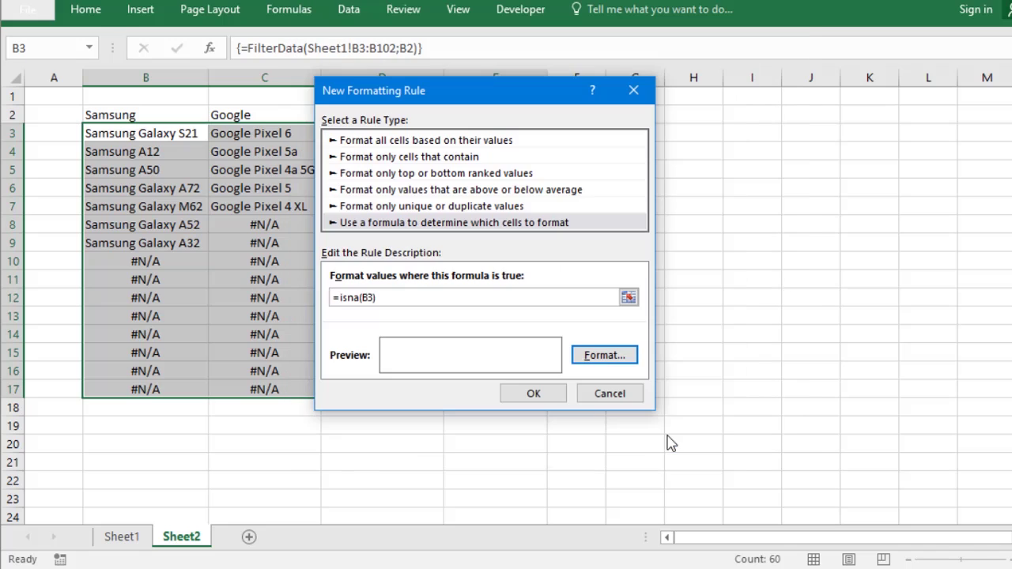
Step: Save the ISNA rule and apply it to B3:E17 so #N/A cells appear blank
left_click(545, 394)
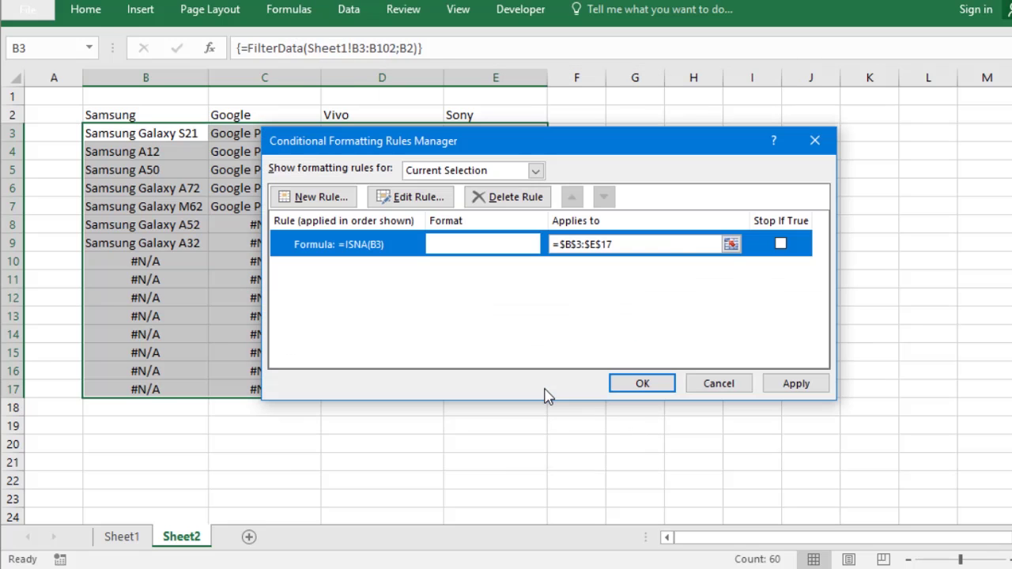
left_click(796, 385)
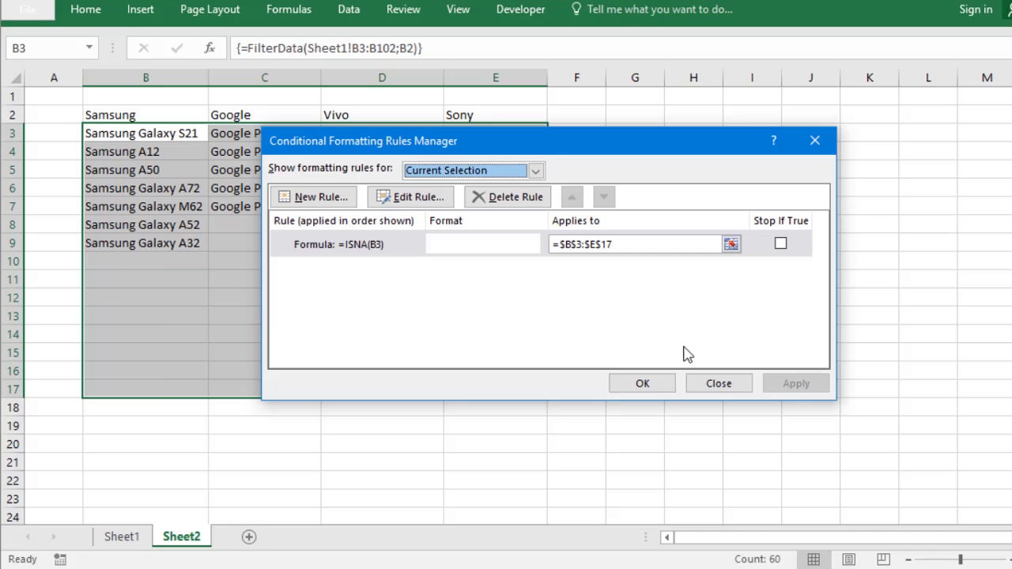
left_click(661, 381)
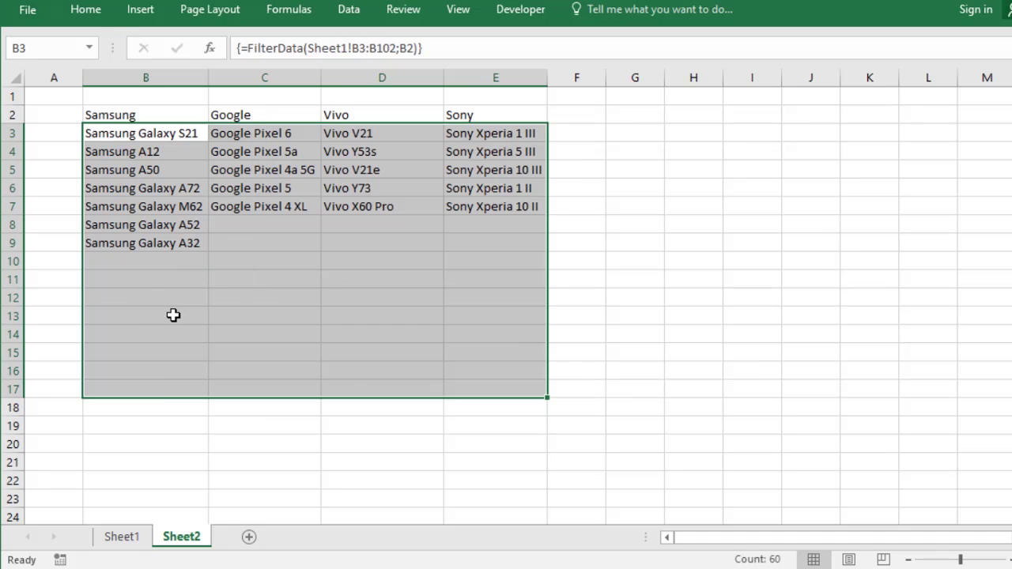
left_click(183, 313)
Step: Hide the sheet gridlines and give header row B2:E2 a dark blue fill with white text
left_click(207, 11)
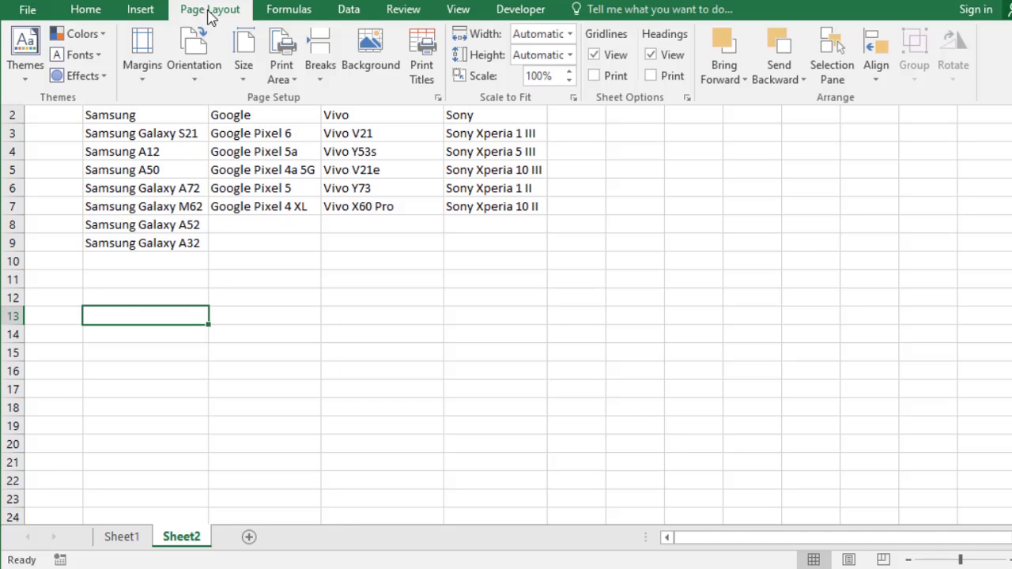
left_click(593, 55)
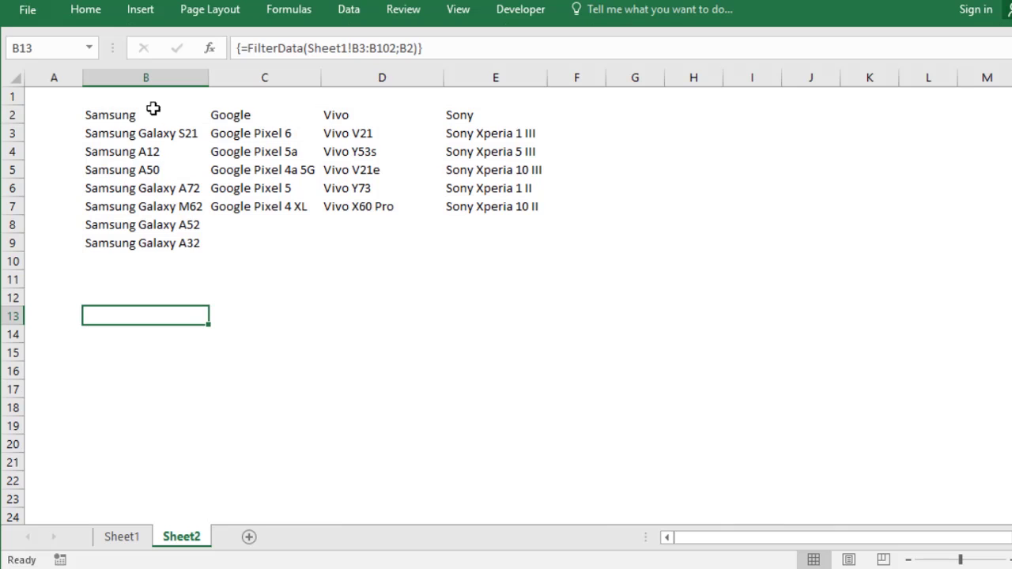
left_click_drag(136, 115, 467, 125)
left_click(468, 128)
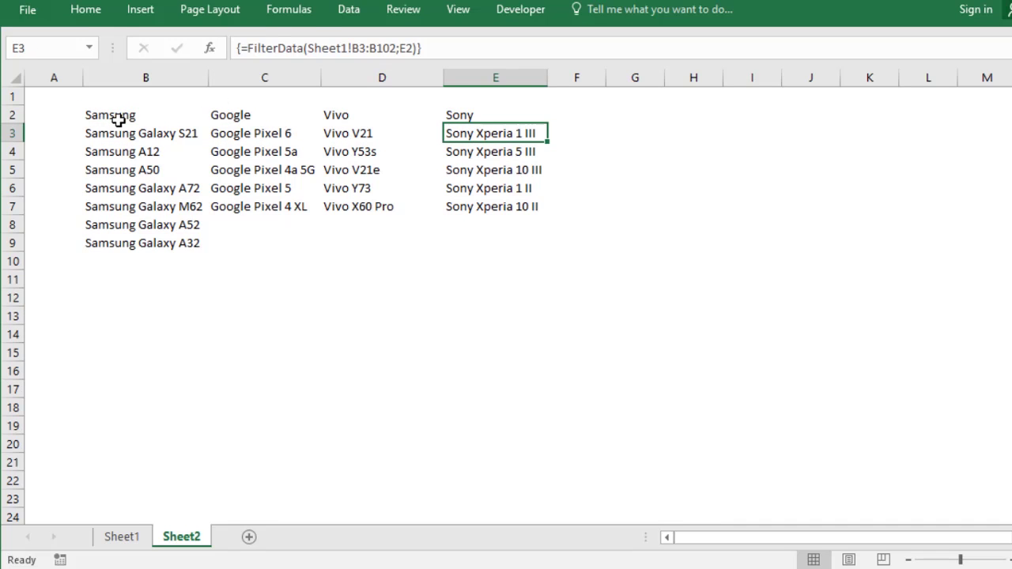
left_click_drag(119, 117, 477, 111)
left_click(87, 9)
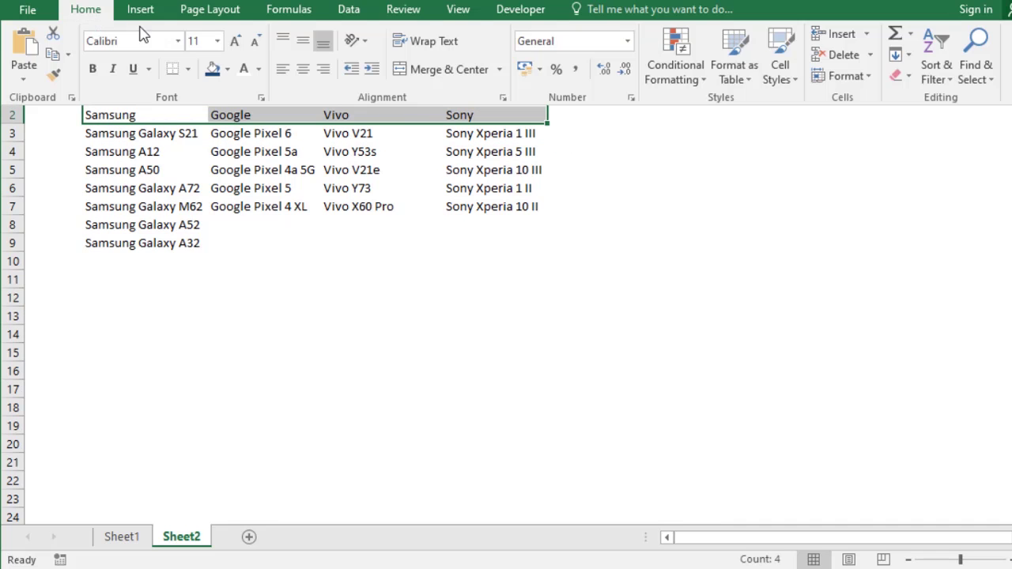
left_click(212, 69)
left_click(244, 69)
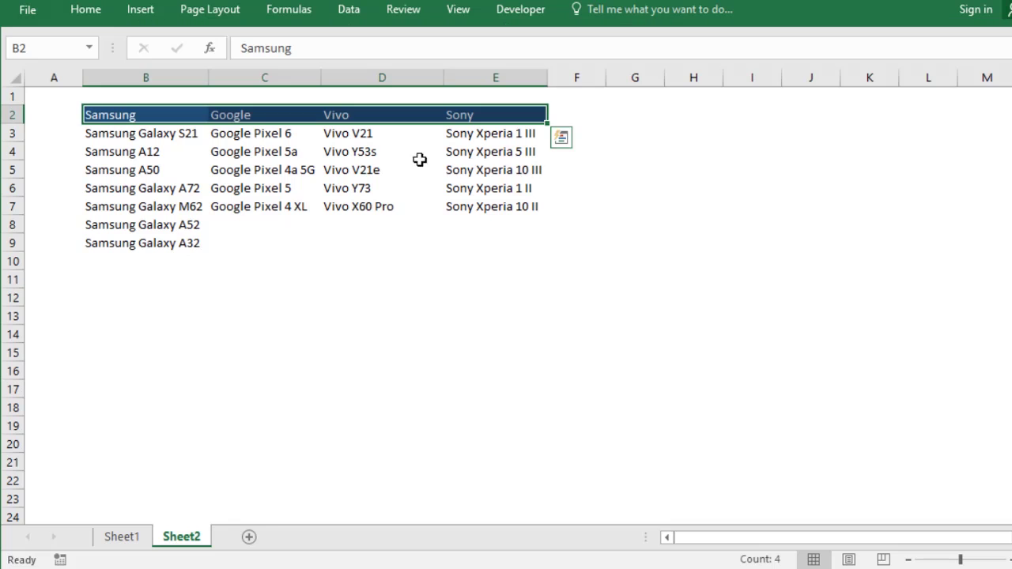
key("ctrl+F1")
Step: Add light blue outline and inside borders to the table B2:E10
left_click_drag(129, 115, 492, 263)
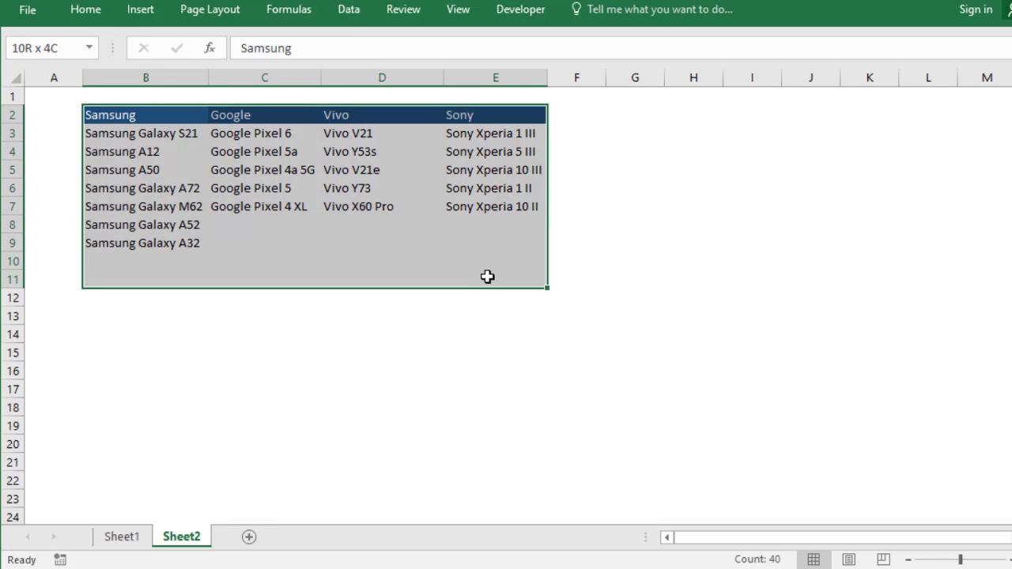
right_click(276, 184)
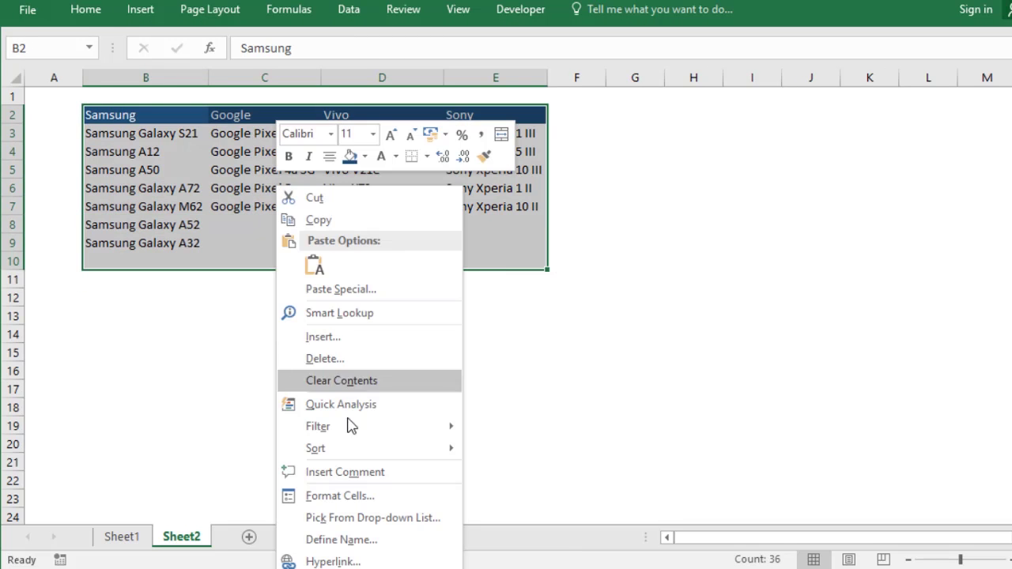
left_click(296, 498)
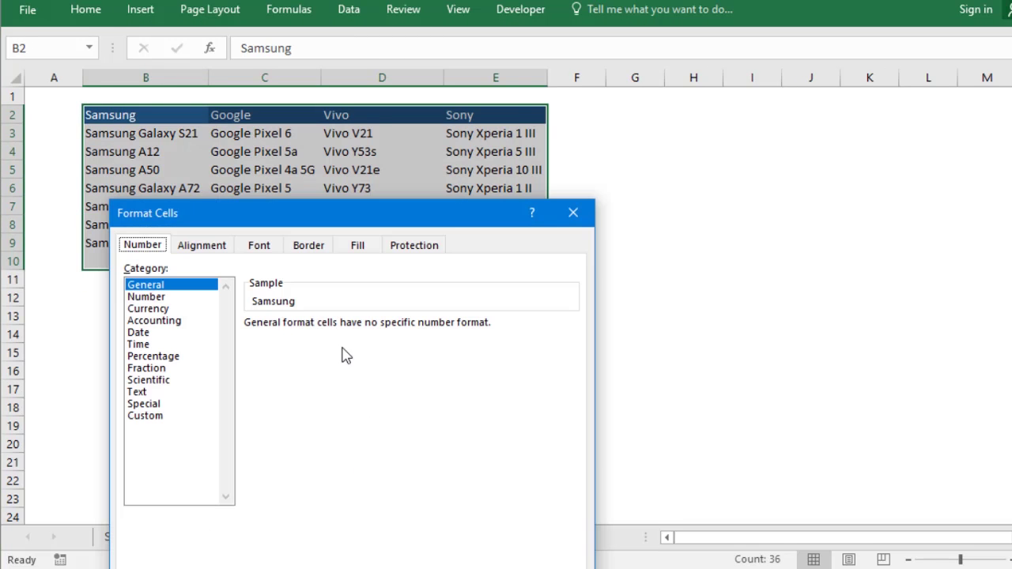
left_click(301, 250)
left_click(232, 435)
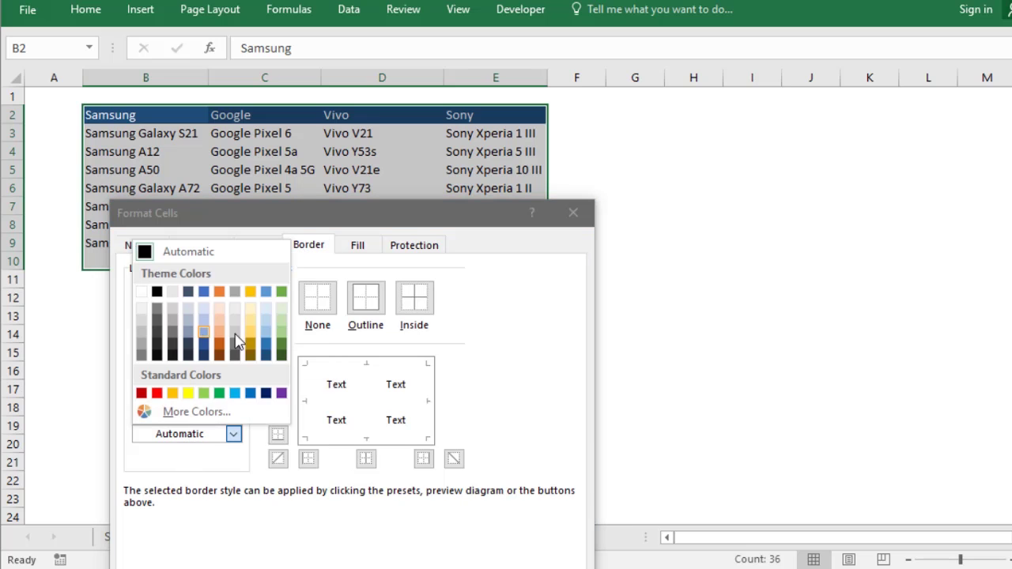
left_click(268, 335)
left_click(366, 299)
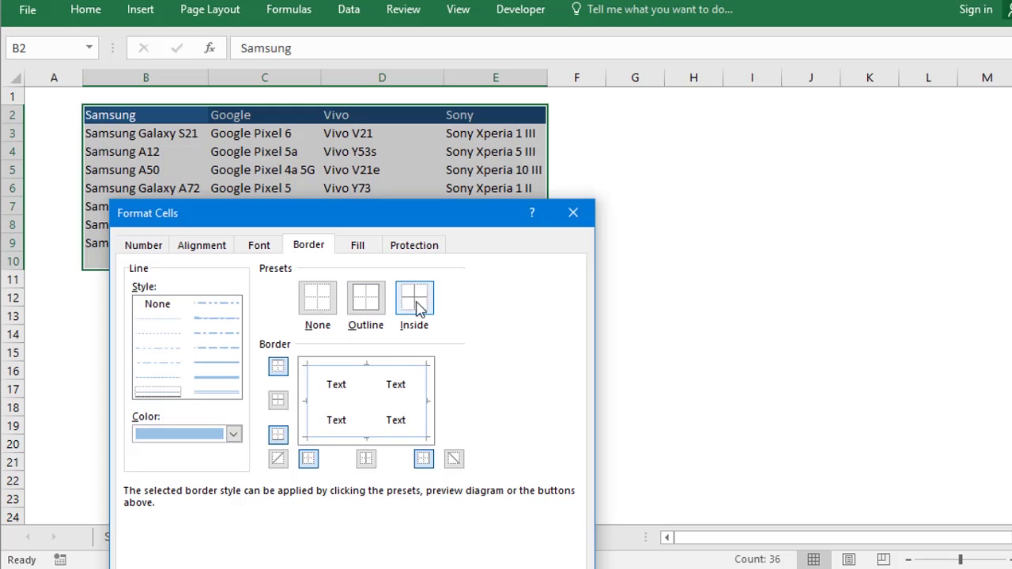
left_click(417, 300)
left_click_drag(433, 207, 498, 96)
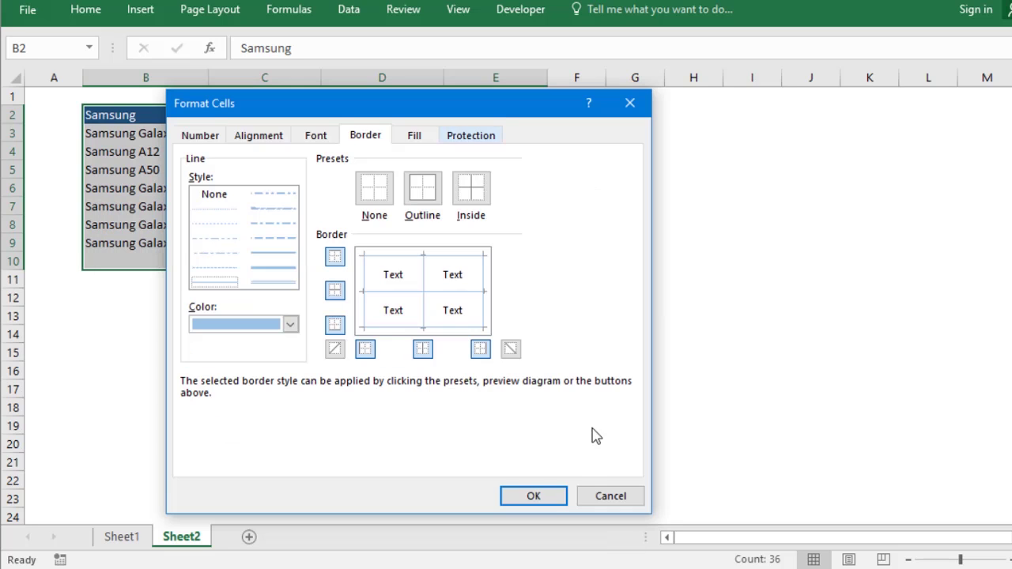
left_click(535, 495)
left_click(382, 423)
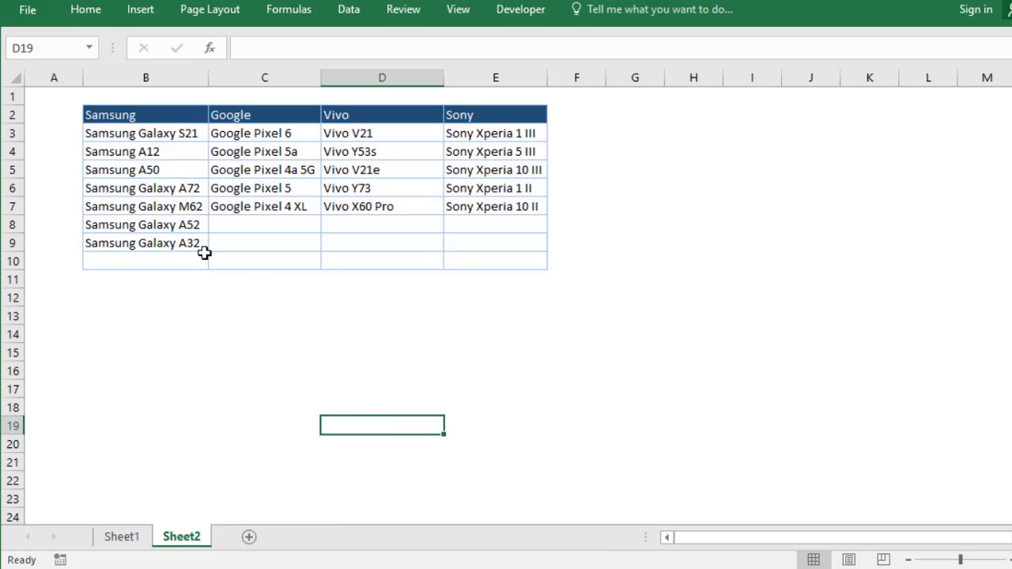
Step: Change Sheet1 cell B7 to Samsung A51 and confirm Sheet2's Samsung column picks it up
left_click(146, 208)
left_click(156, 113)
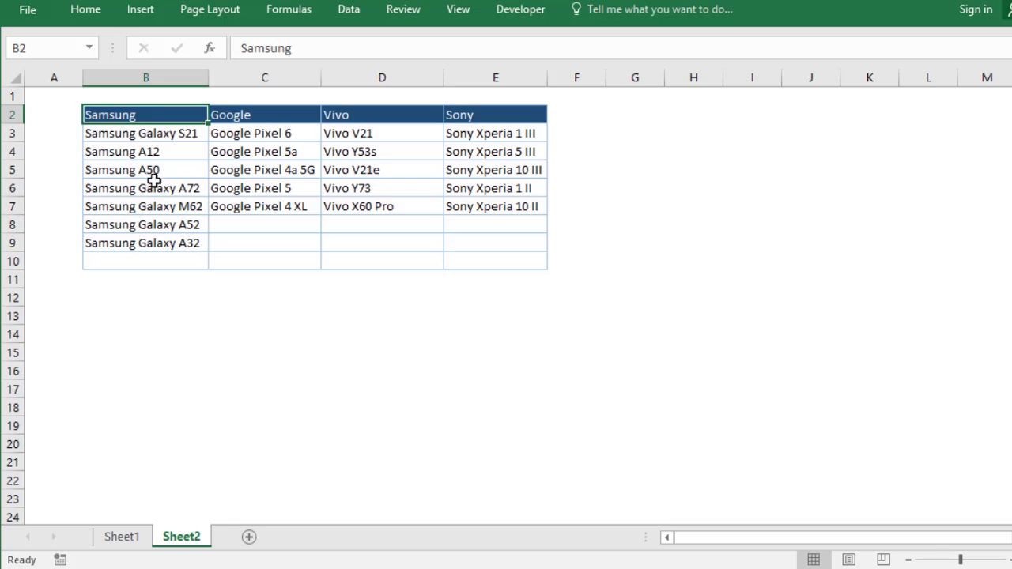
left_click(123, 537)
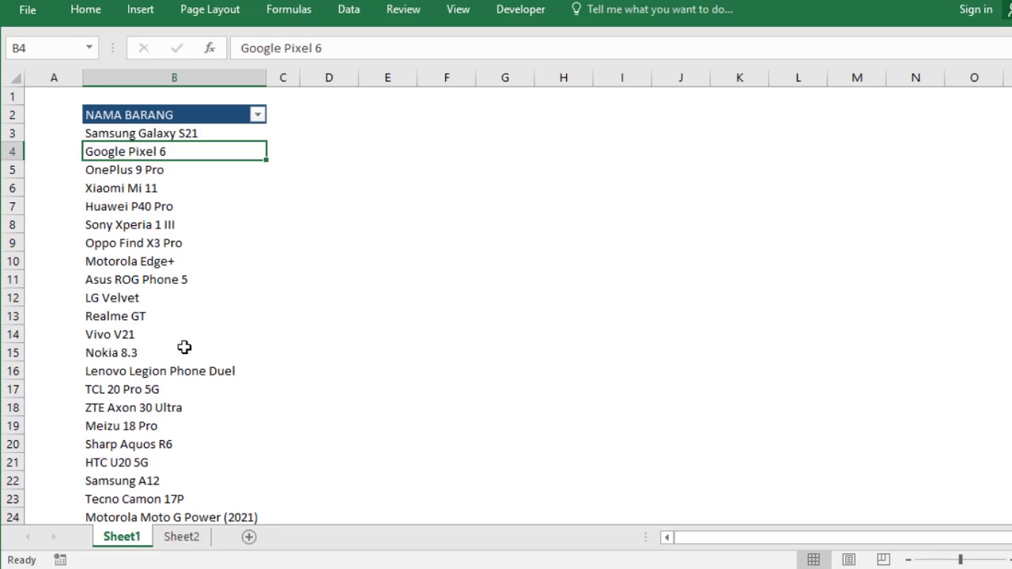
left_click(109, 204)
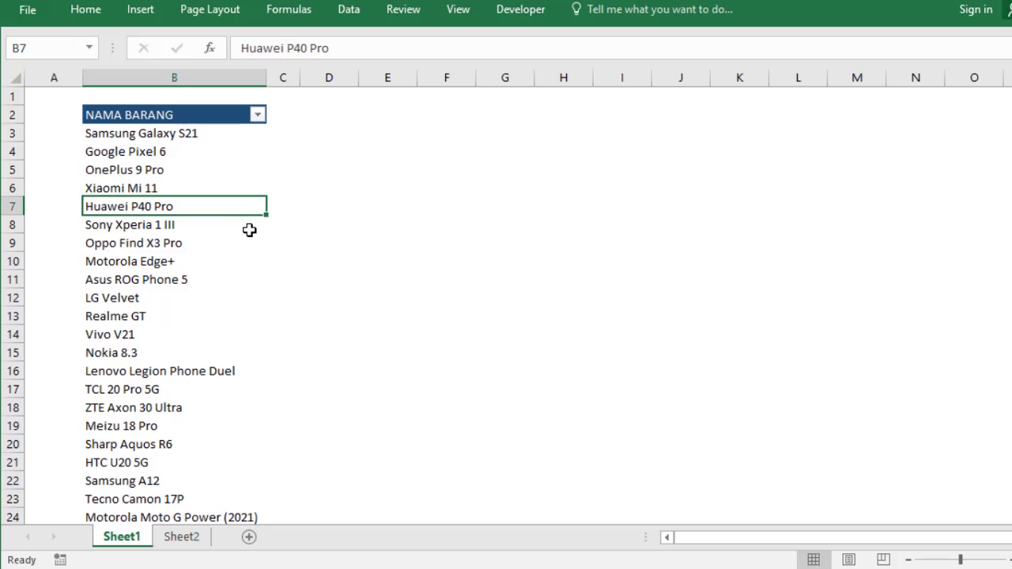
type("Samsung A")
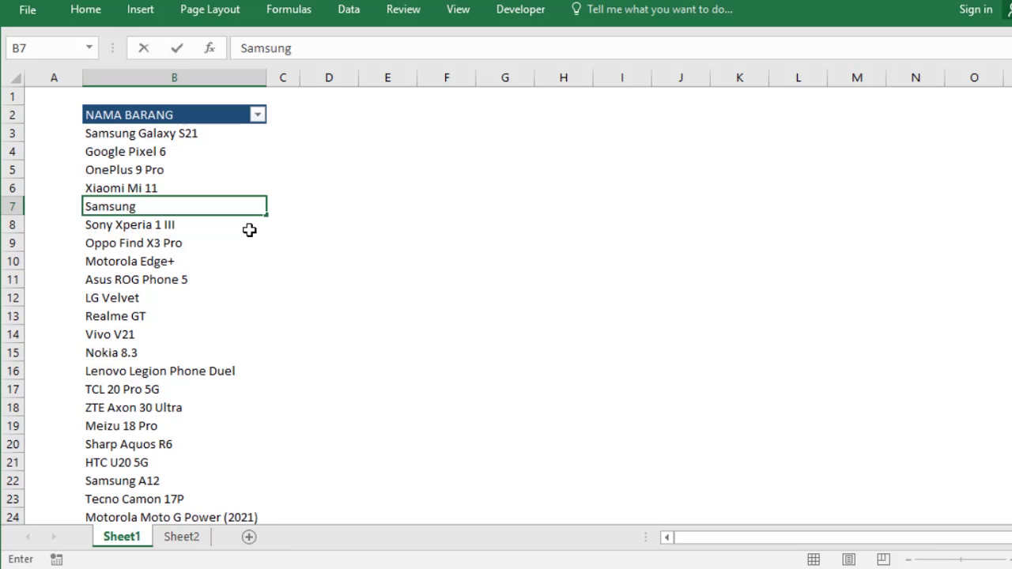
type("50")
key("Return")
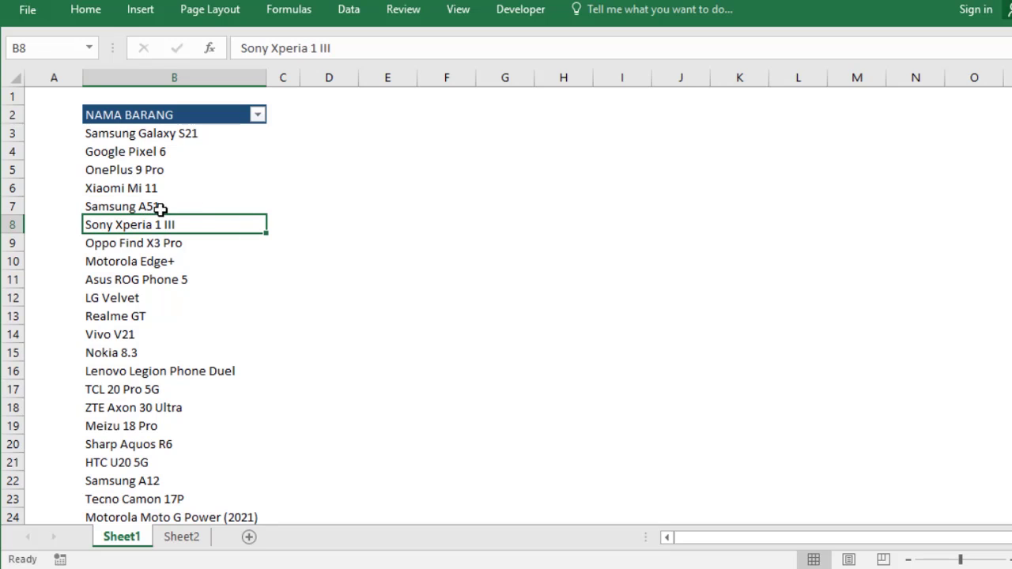
left_click(181, 537)
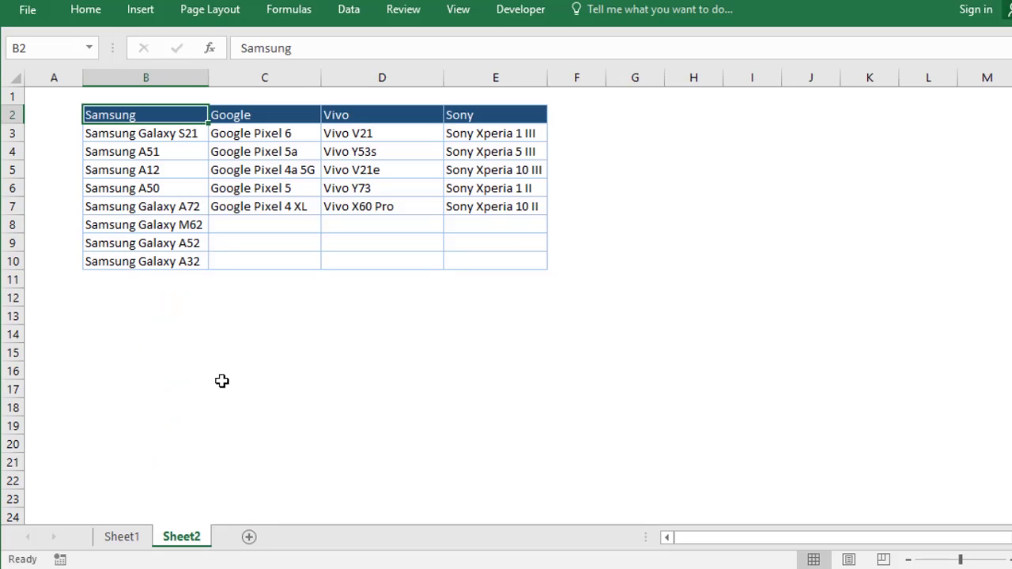
left_click(162, 154)
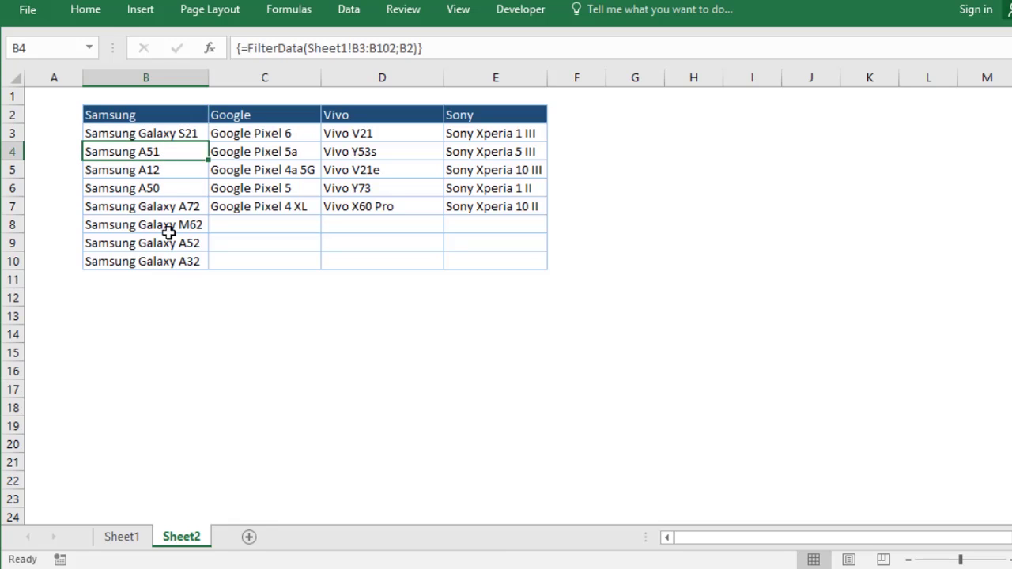
left_click(191, 280)
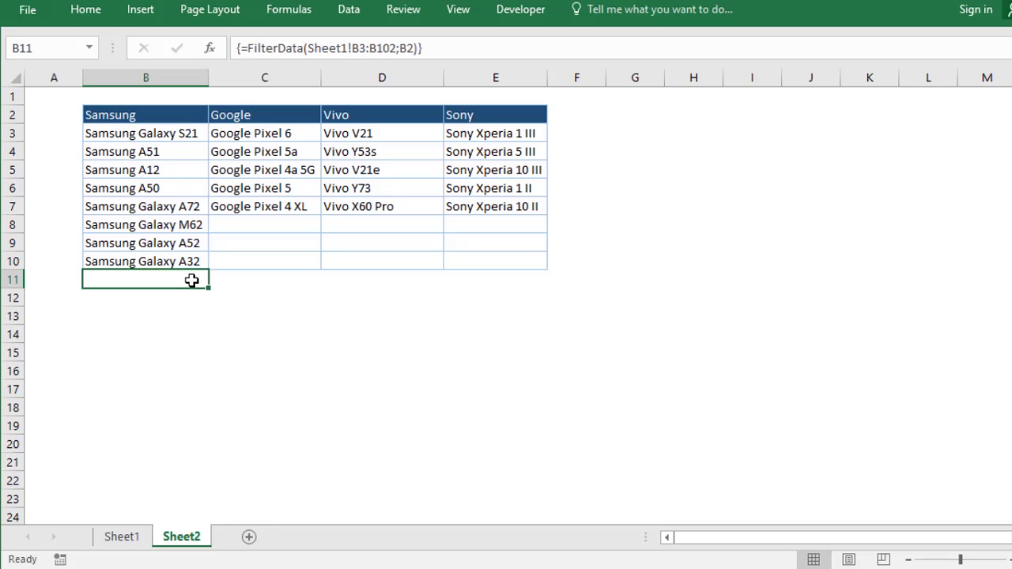
Step: Cross-check with a 'sa' NAMA BARANG filter on Sheet1, clear it, and return to Sheet2
left_click(123, 537)
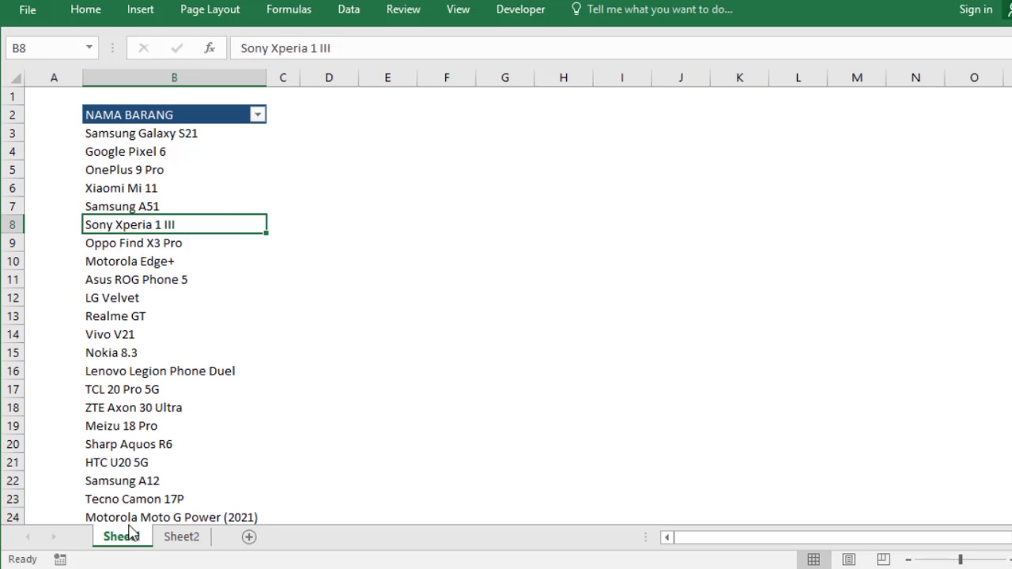
left_click(257, 115)
type("sa")
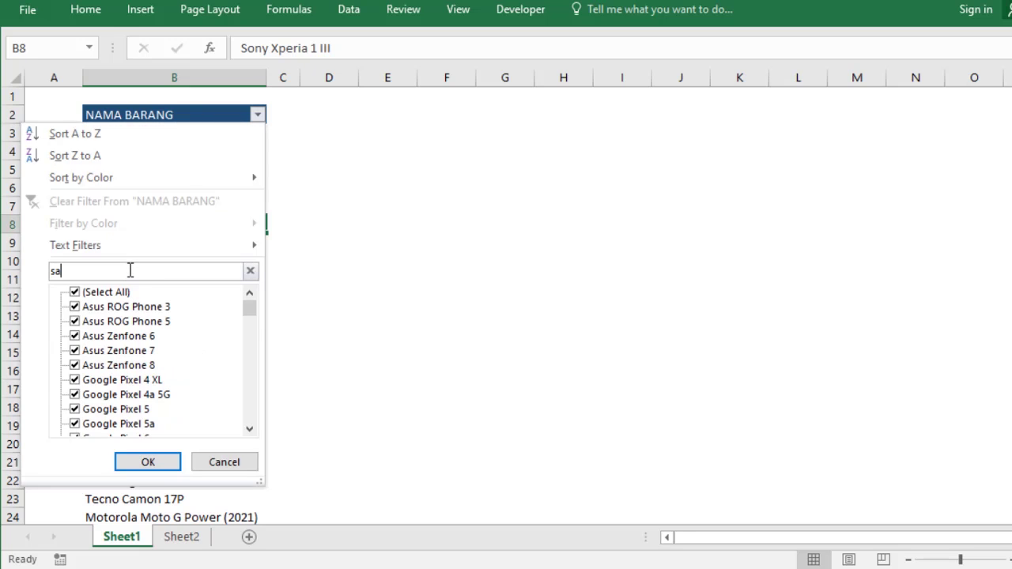
left_click(148, 461)
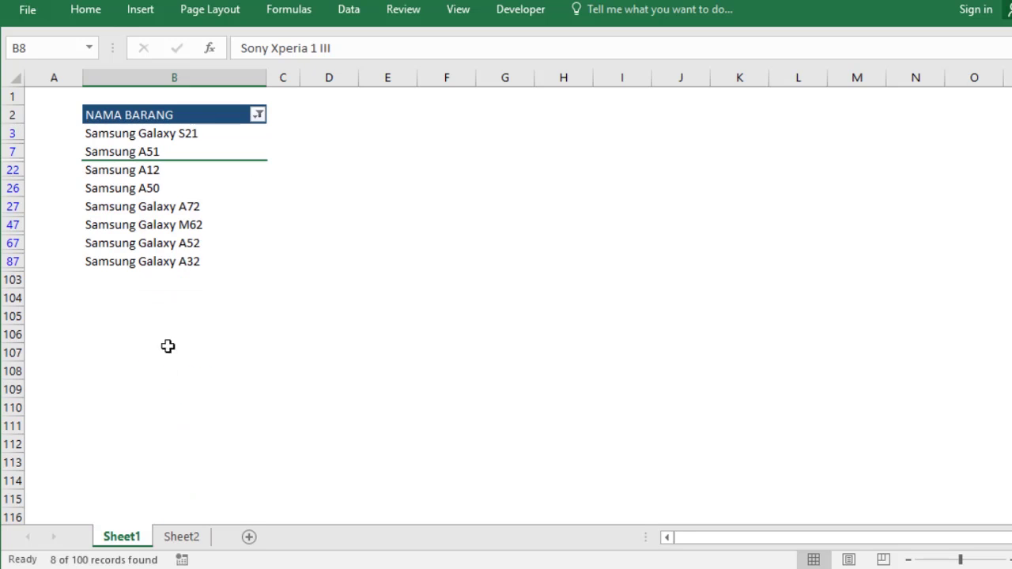
left_click(257, 114)
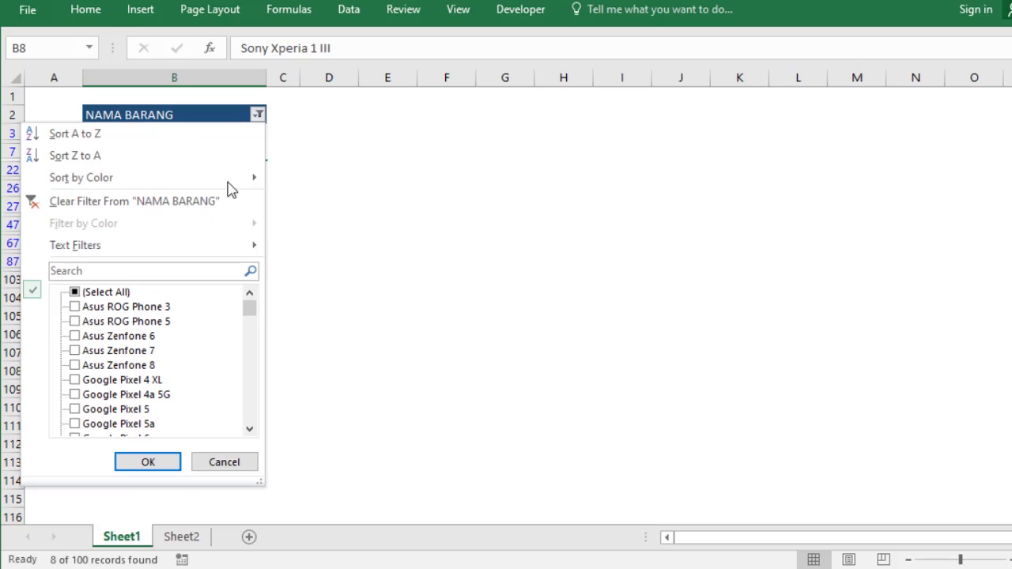
left_click(111, 292)
left_click(151, 464)
left_click(241, 373)
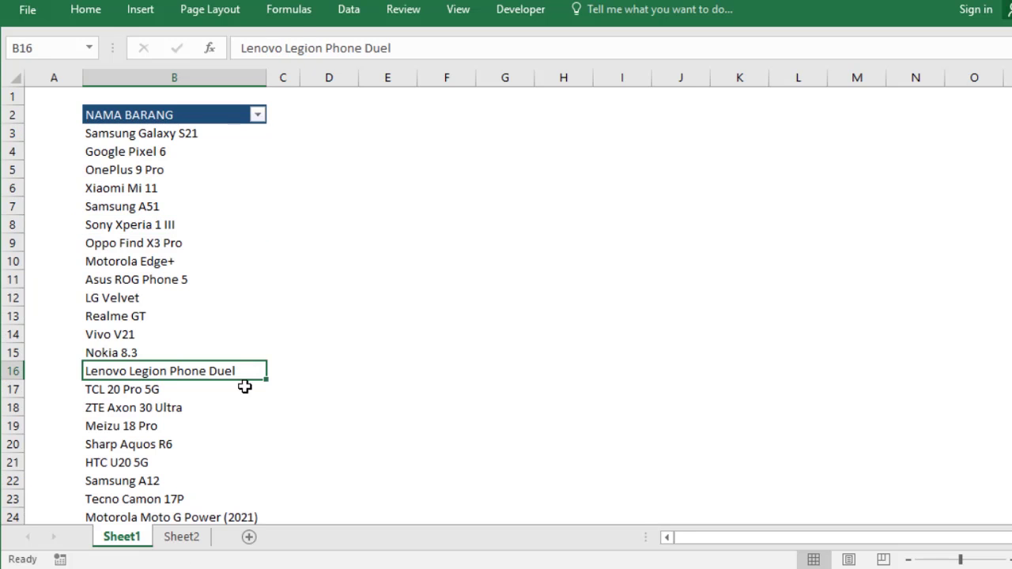
left_click(188, 541)
left_click(248, 361)
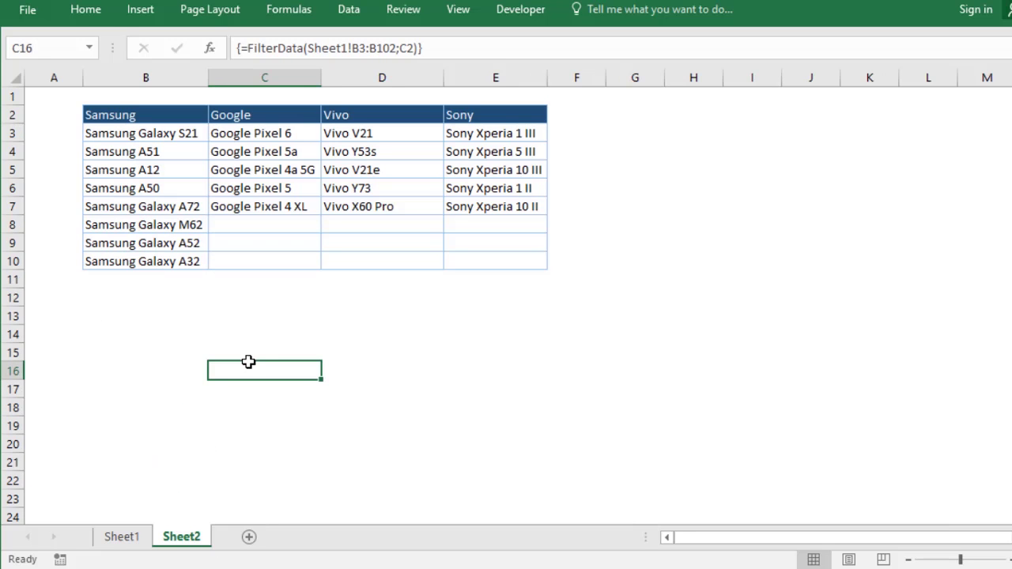